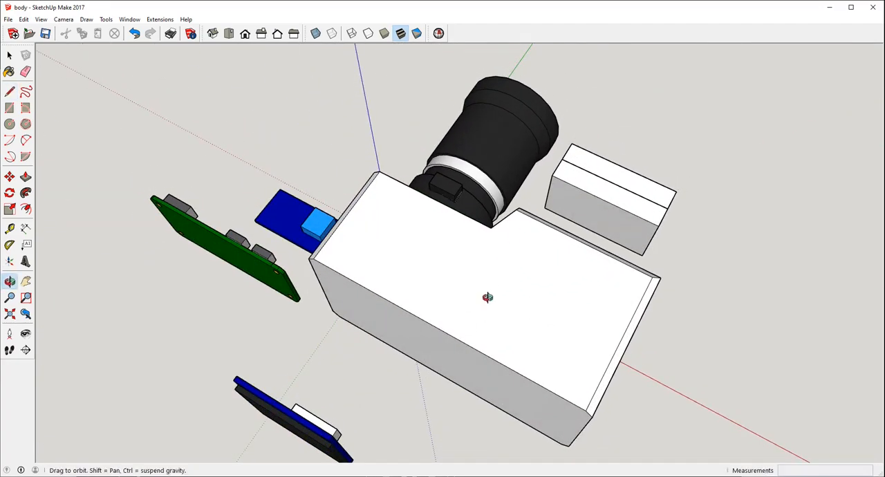
Step: Try placing the display module against the rear face of the camera body, at the end behind the lens
mouse_move(486, 297)
middle_down()
mouse_move(595, 97)
mouse_move(796, 147)
mouse_move(567, 238)
mouse_move(524, 295)
mouse_move(483, 221)
middle_up()
key(l)
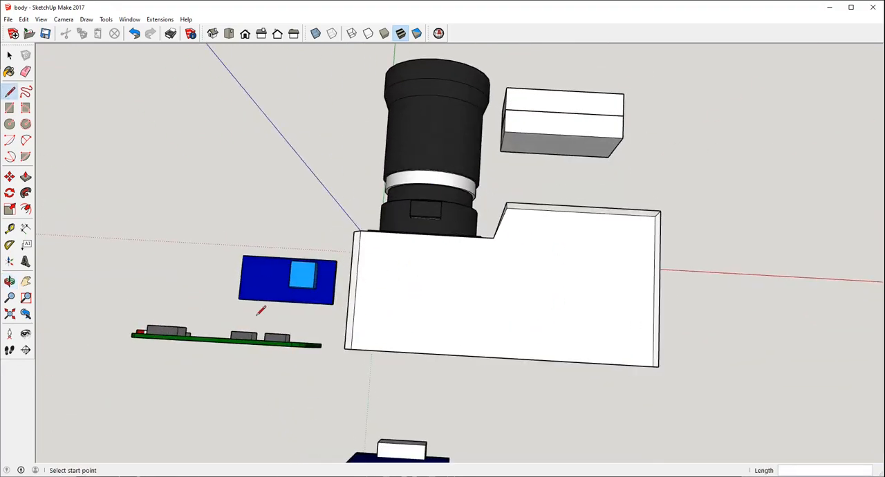
middle_drag(260, 311, 313, 154)
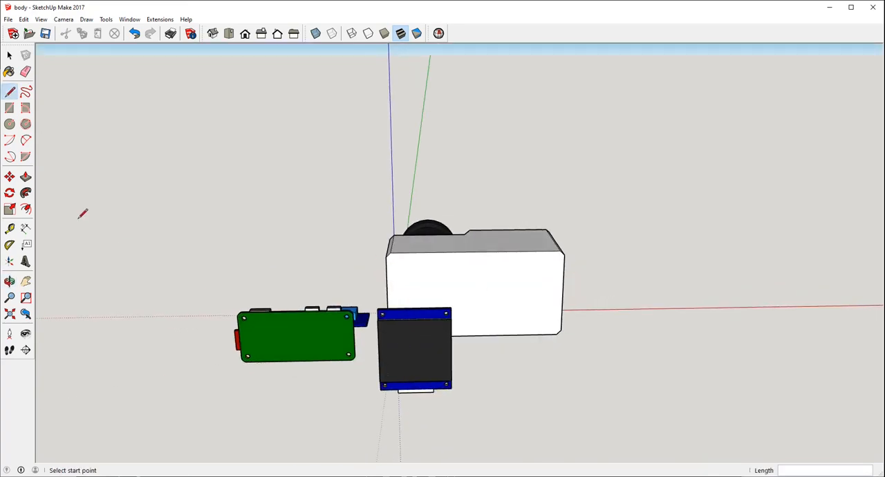
click(9, 177)
drag(412, 312, 430, 253)
middle_drag(459, 255, 316, 247)
scroll(405, 232, up, 5)
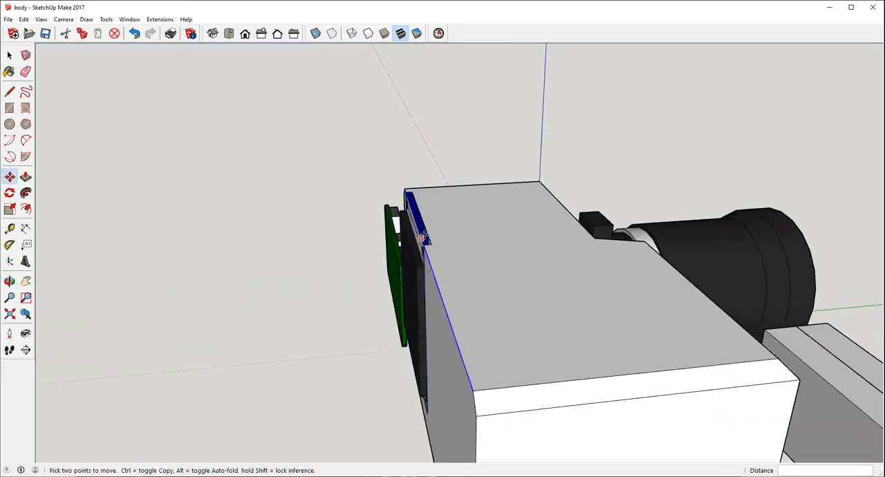
middle_drag(426, 240, 513, 289)
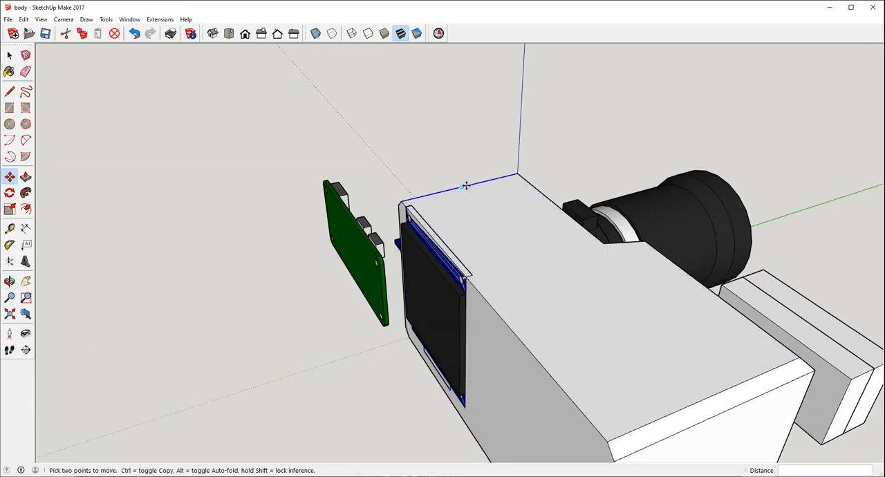
middle_drag(645, 381, 598, 316)
scroll(484, 215, down, 2)
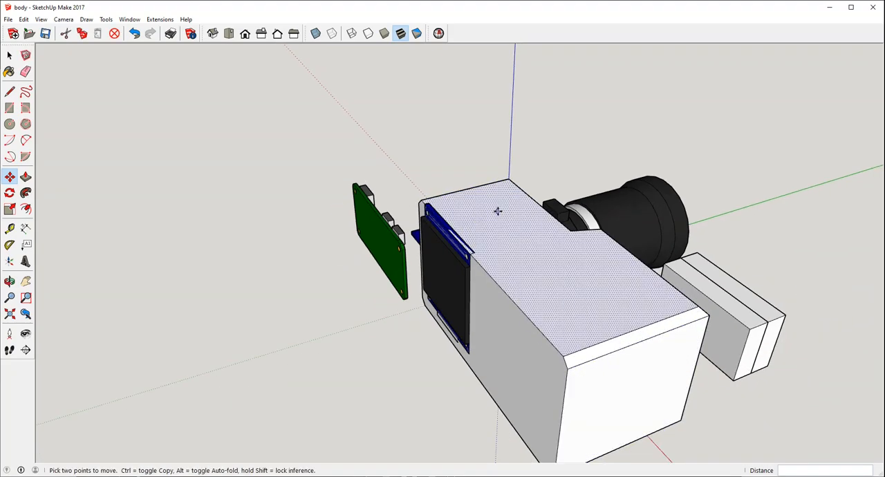
Step: Return the display module to its place behind the body and clear the selection
middle_drag(542, 294, 719, 308)
mouse_move(556, 246)
middle_down()
mouse_move(146, 240)
mouse_move(634, 338)
mouse_move(535, 371)
mouse_move(591, 356)
mouse_move(606, 434)
mouse_move(623, 444)
middle_up()
click(591, 356)
key(Escape)
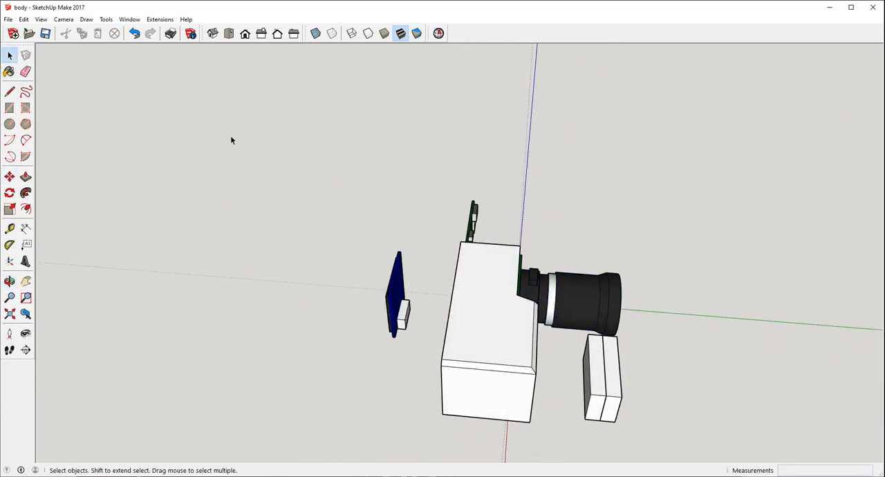
Step: Group the two adjoining white blocks beside the lens and turn on the X-Ray face style
middle_drag(232, 141, 602, 397)
right_click(597, 331)
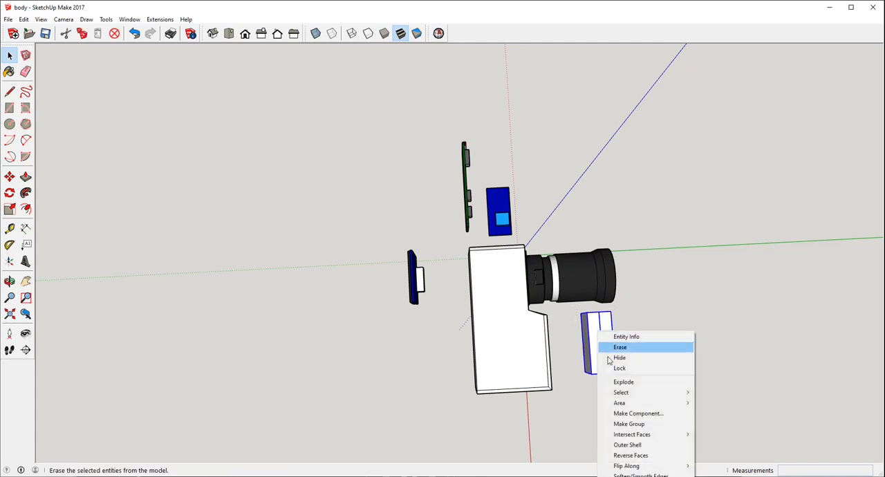
key(Escape)
middle_drag(642, 332, 514, 359)
scroll(514, 359, up, 2)
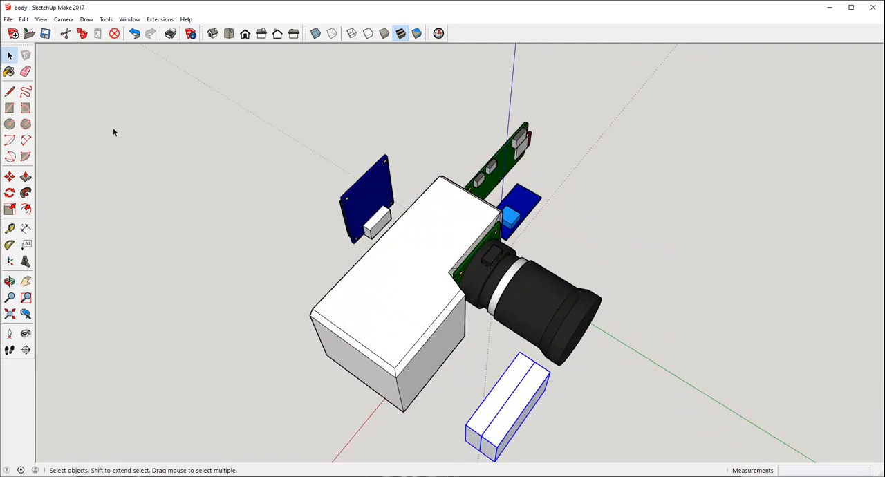
click(315, 33)
middle_drag(320, 69, 372, 223)
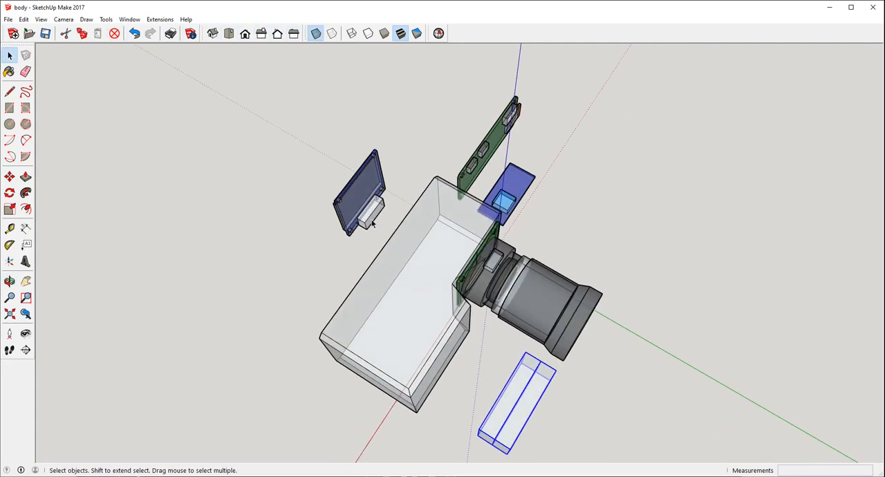
Step: Move the grouped blocks into line with the deeper grip section of the camera body
click(538, 363)
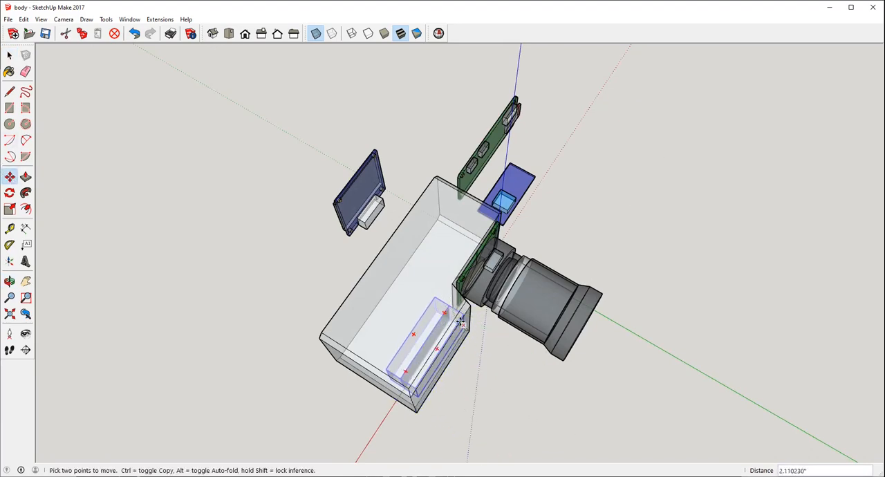
middle_drag(460, 323, 516, 316)
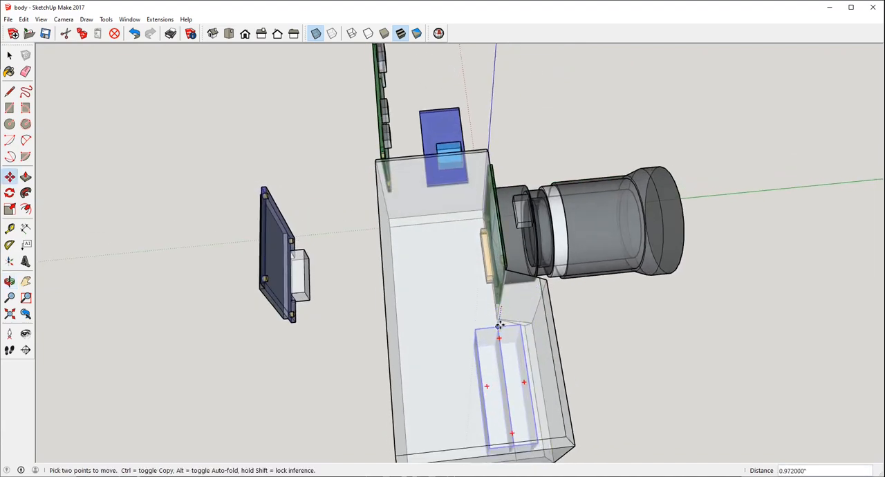
middle_drag(578, 332, 472, 63)
middle_drag(519, 351, 481, 396)
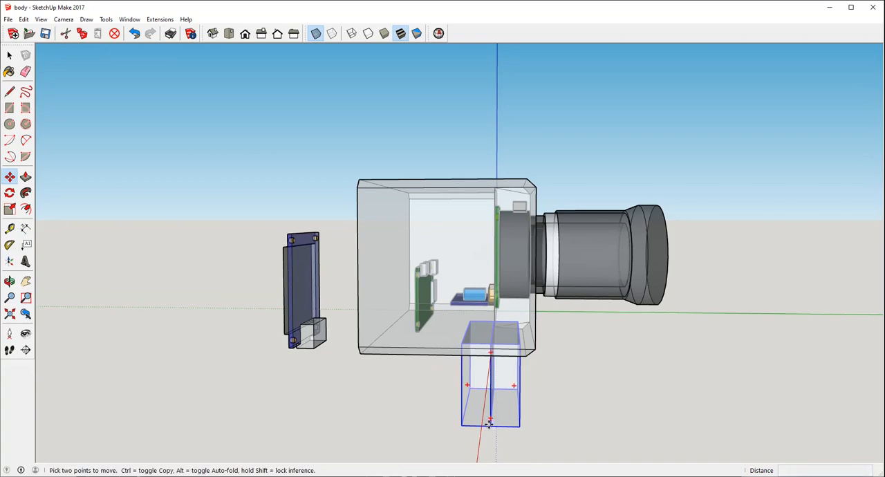
Step: Raise the grouped blocks into the grip section of the body and nudge them about 0.1 inch
click(493, 341)
middle_drag(506, 301, 240, 362)
middle_drag(470, 325, 437, 361)
click(420, 287)
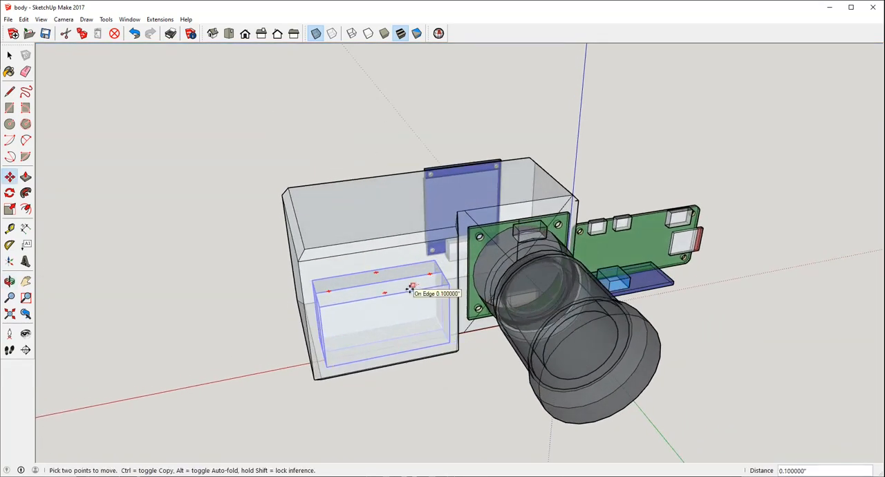
middle_drag(477, 308, 553, 221)
Step: Move the small blue board with the light blue component inside the body, onto the floor behind the lens board
middle_drag(345, 256, 685, 382)
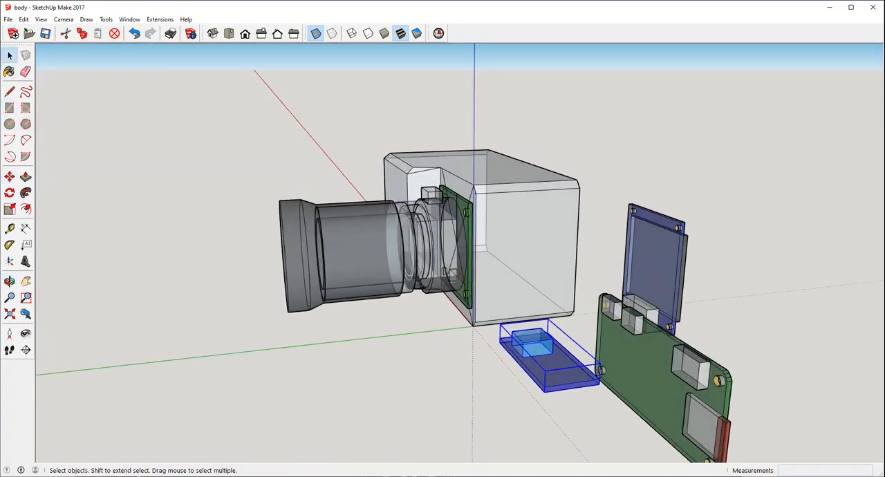
click(578, 392)
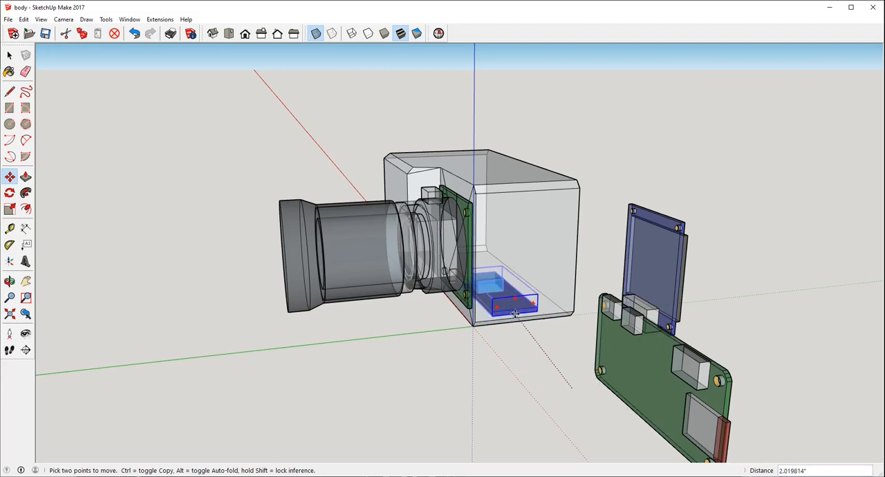
click(511, 313)
middle_drag(512, 312, 569, 412)
middle_drag(423, 305, 399, 301)
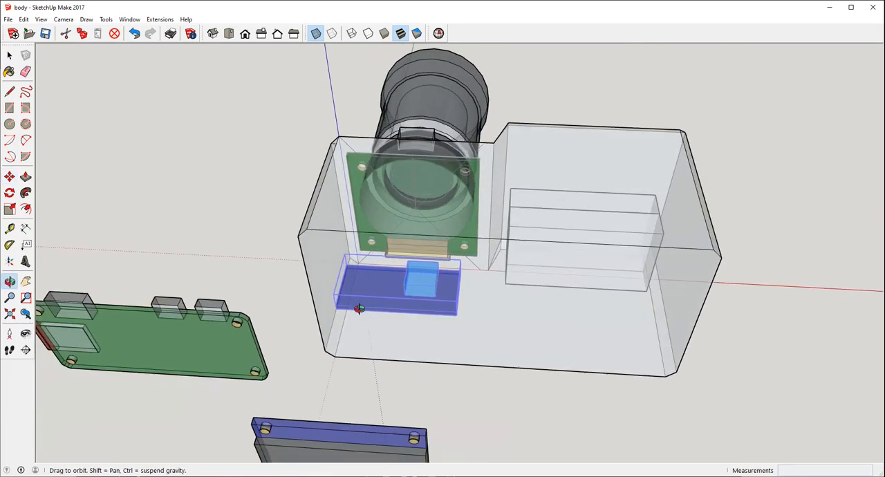
Step: Shift the small blue board about 2.2 inches along the body's length to the grip end, near the grouped blocks
click(399, 300)
click(614, 311)
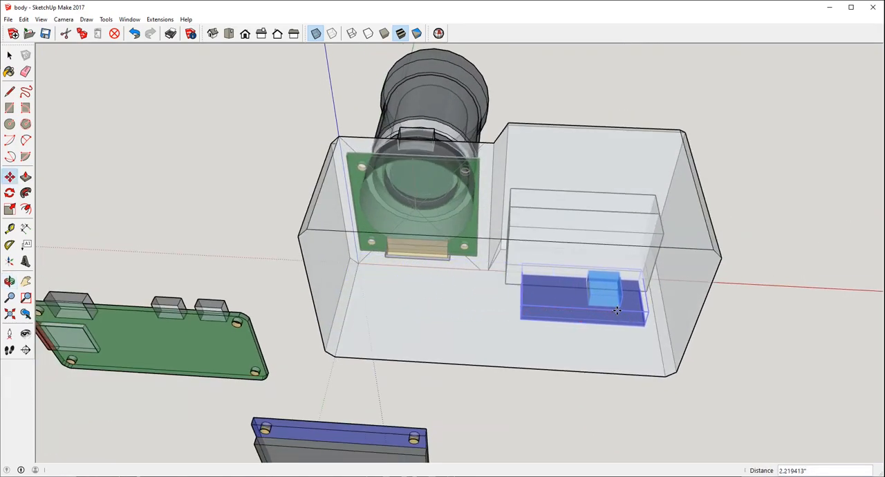
mouse_move(396, 297)
middle_down()
mouse_move(401, 306)
mouse_move(405, 298)
middle_up()
scroll(405, 297, down, 4)
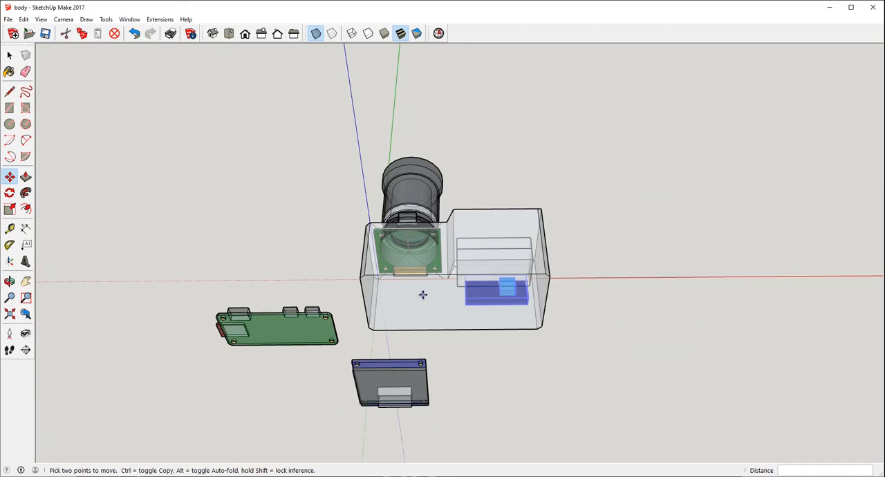
scroll(405, 316, down, 2)
click(10, 55)
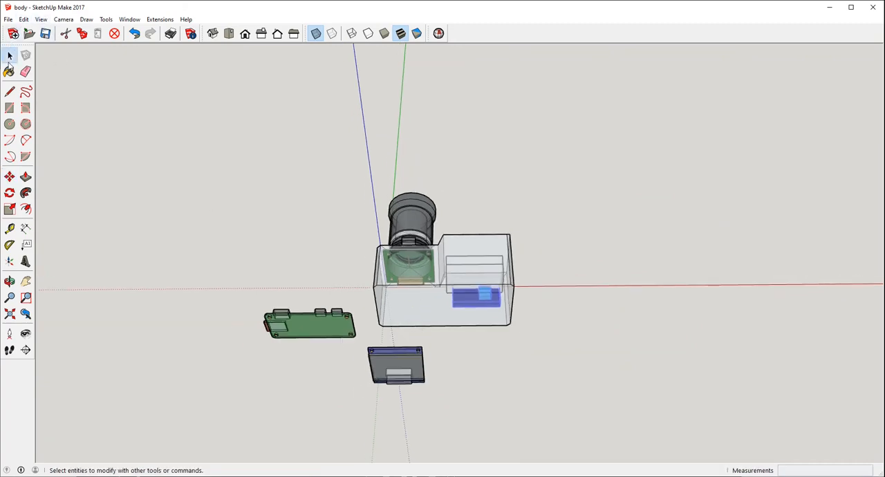
Step: Nudge the small blue board slightly toward the rear of the body, clear of the grouped blocks
middle_drag(488, 257, 160, 247)
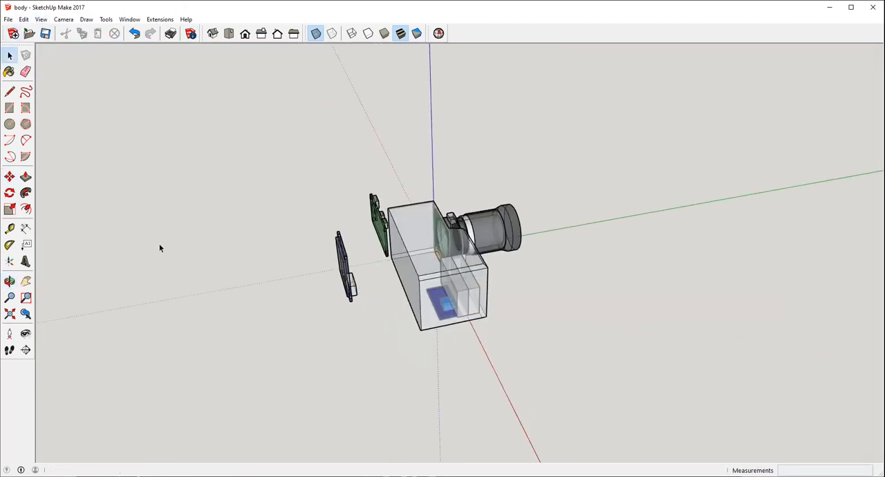
scroll(450, 315, up, 3)
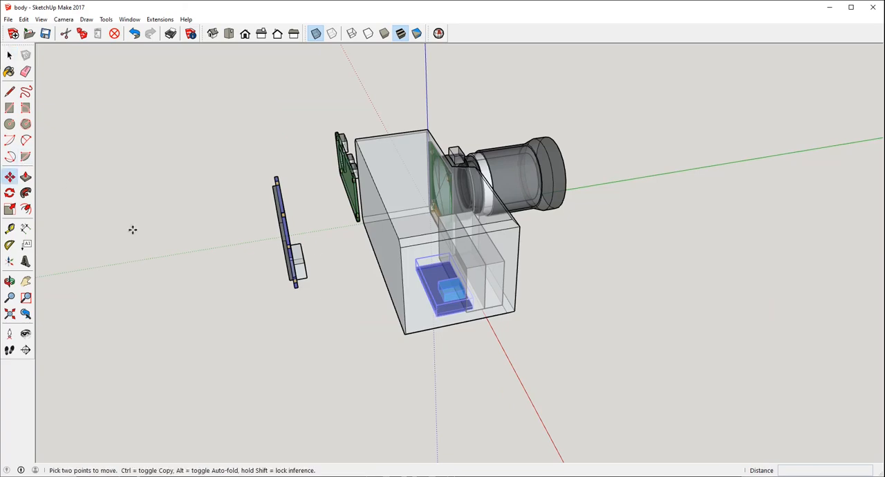
drag(452, 312, 443, 311)
middle_drag(418, 289, 724, 203)
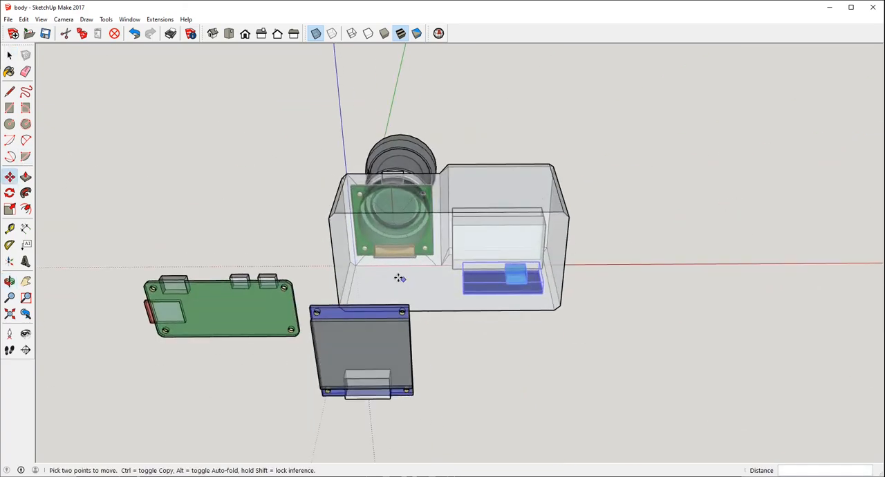
key(space)
Step: Examine from all sides how the lens board, grouped blocks and small blue board fit inside the transparent body
middle_drag(402, 313, 448, 231)
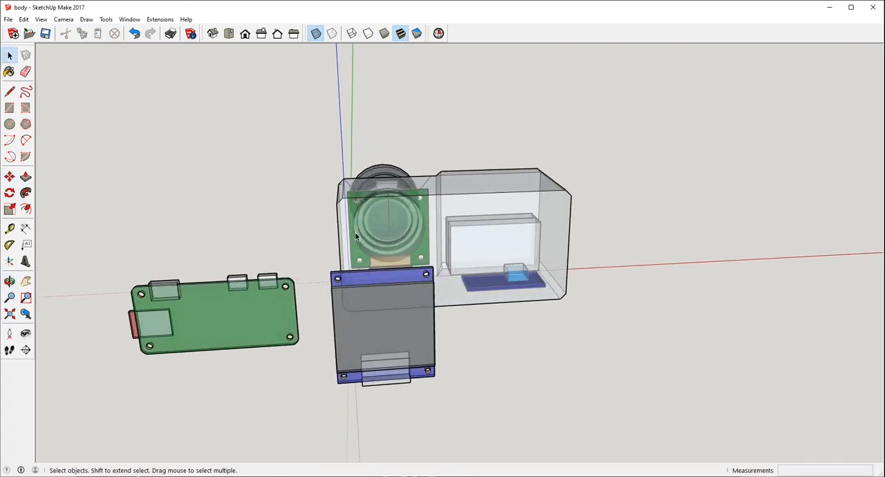
middle_drag(389, 233, 415, 355)
scroll(416, 289, up, 4)
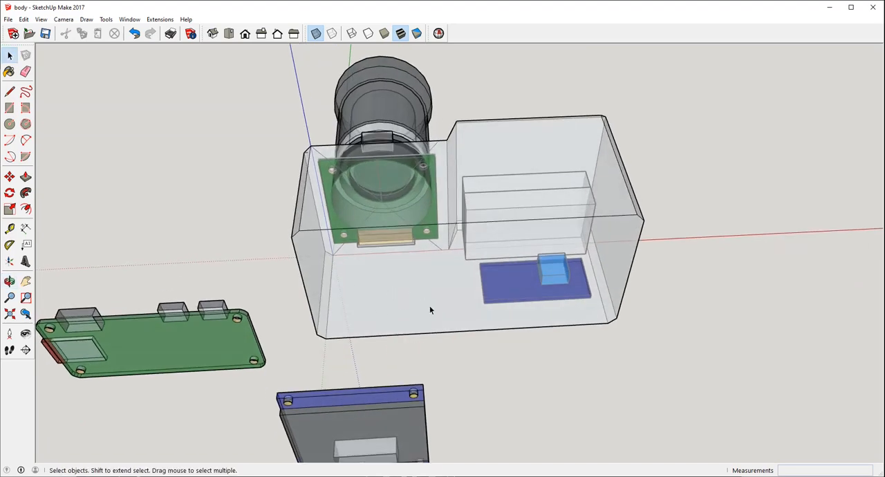
middle_drag(434, 279, 553, 183)
scroll(523, 252, up, 2)
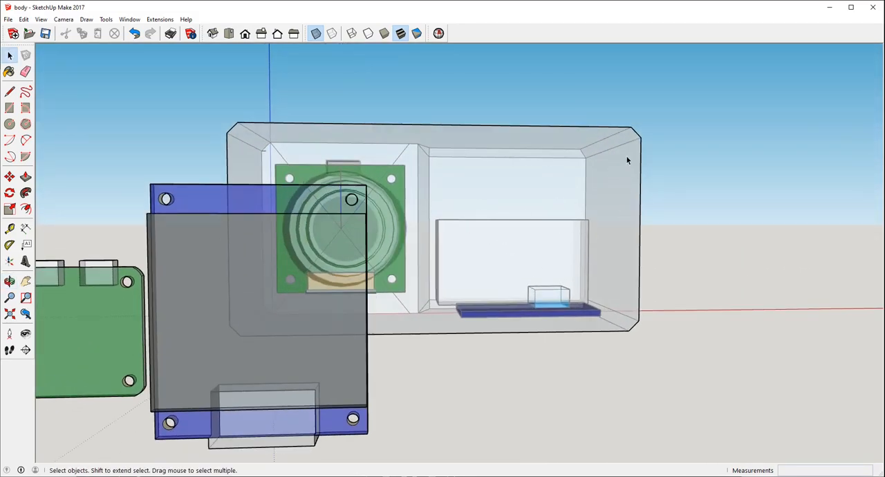
middle_drag(627, 160, 567, 164)
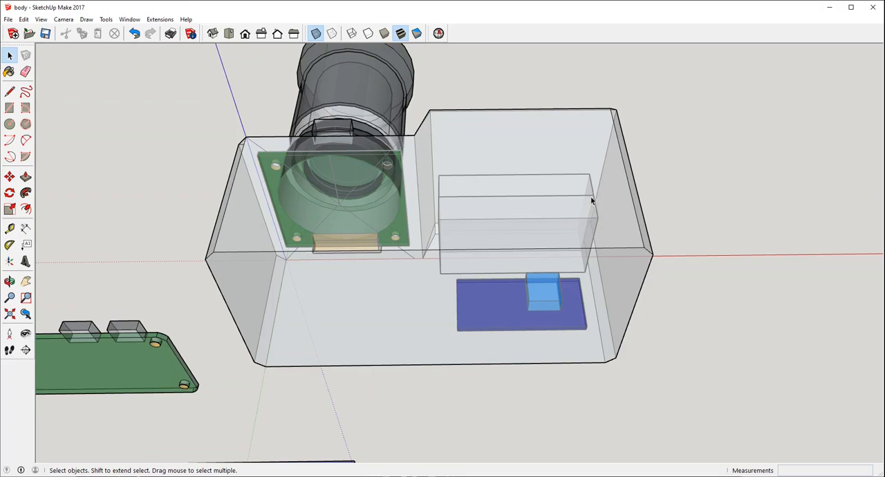
middle_drag(592, 200, 608, 216)
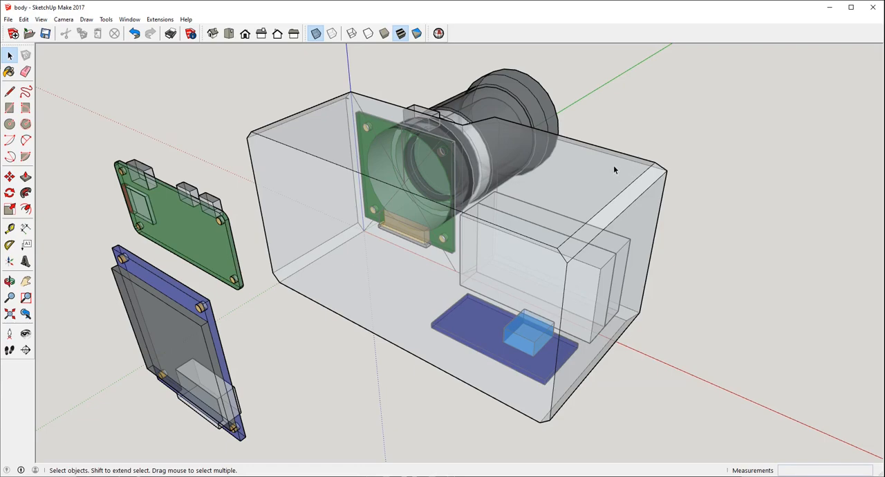
middle_drag(614, 168, 595, 235)
scroll(573, 339, up, 4)
scroll(469, 313, up, 1)
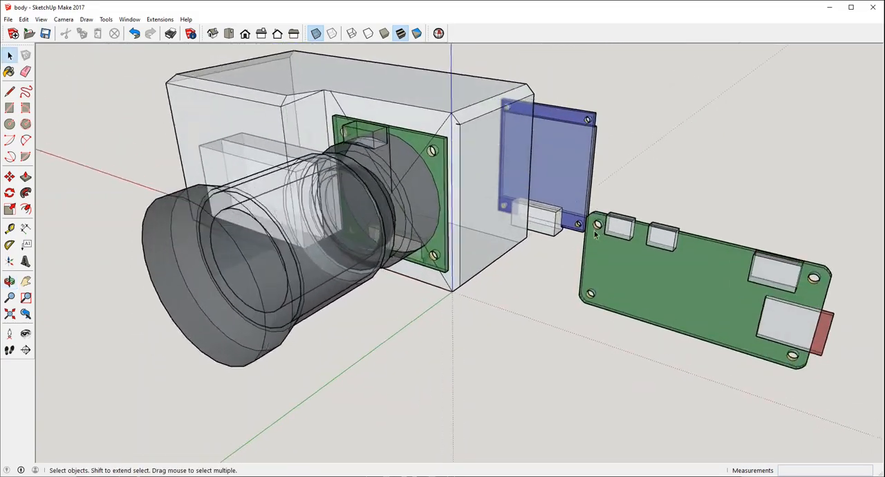
scroll(553, 260, down, 3)
middle_drag(692, 217, 392, 233)
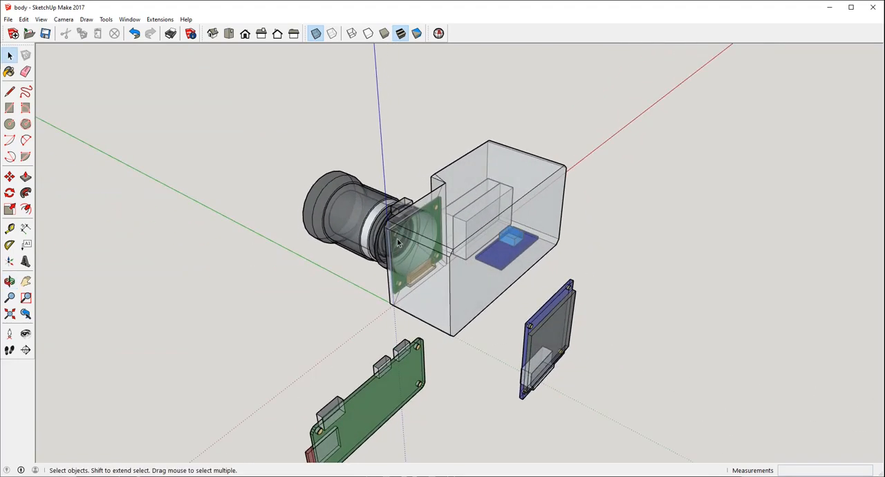
scroll(391, 426, down, 2)
middle_drag(392, 426, 360, 323)
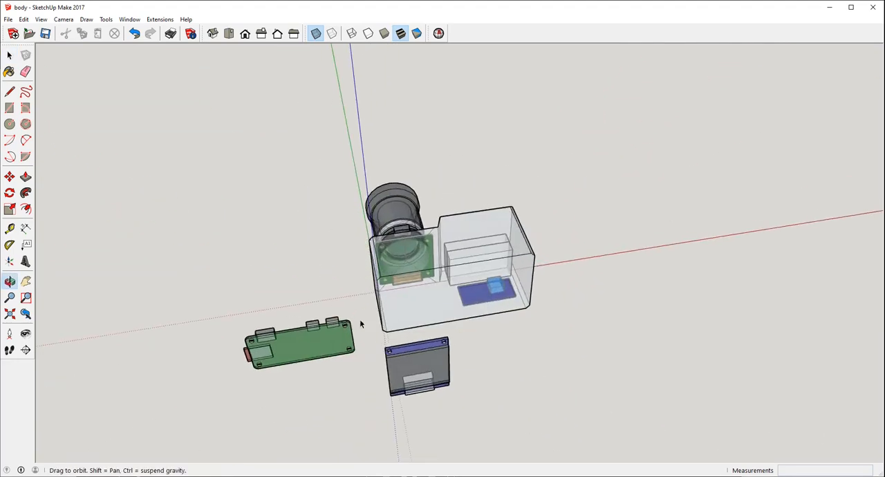
middle_drag(467, 271, 520, 154)
scroll(479, 244, up, 3)
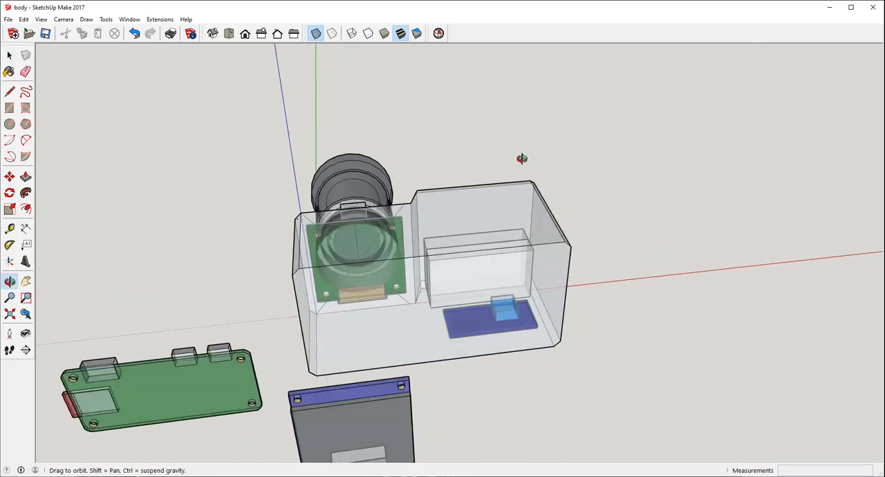
scroll(519, 155, up, 2)
middle_drag(516, 212, 560, 222)
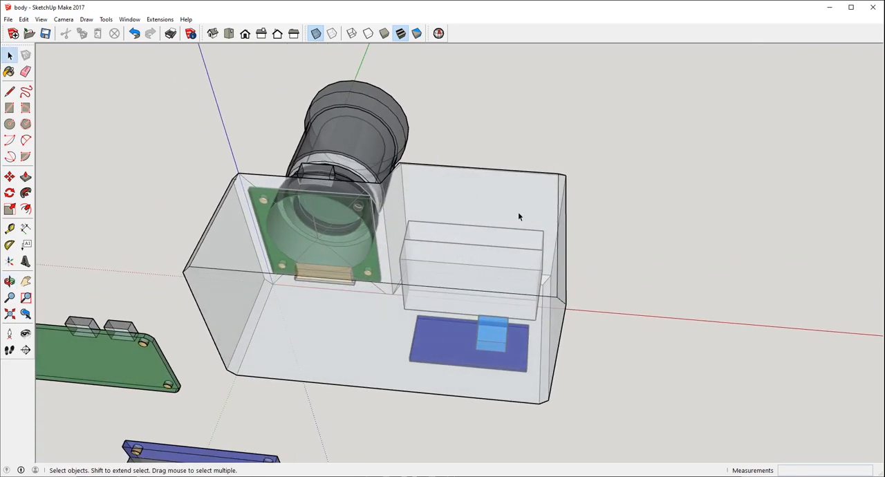
middle_drag(557, 223, 513, 182)
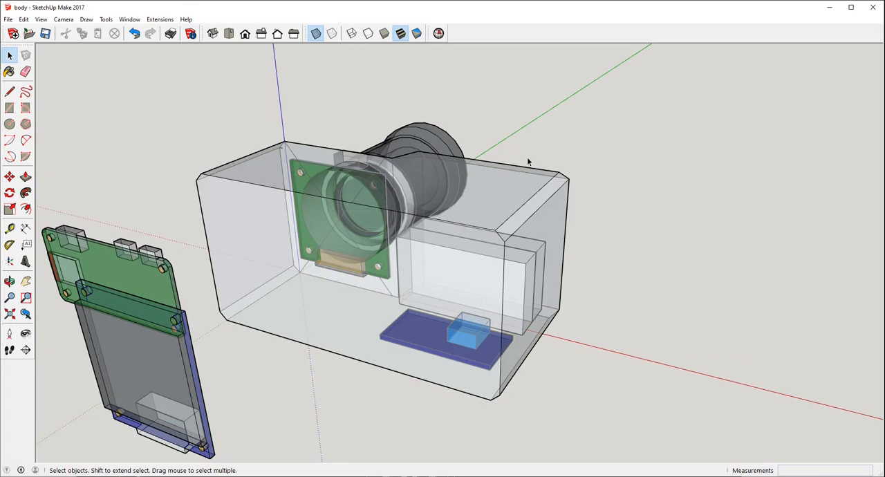
middle_drag(527, 162, 437, 105)
middle_drag(531, 162, 545, 211)
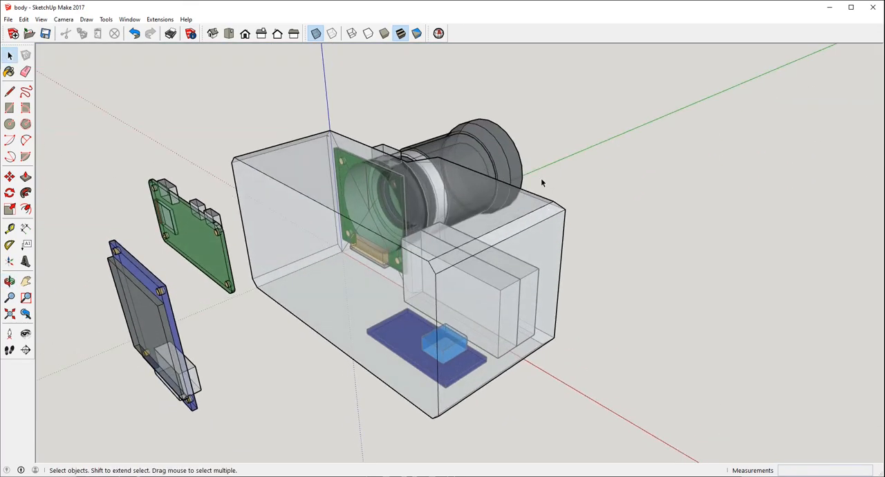
middle_drag(497, 248, 480, 374)
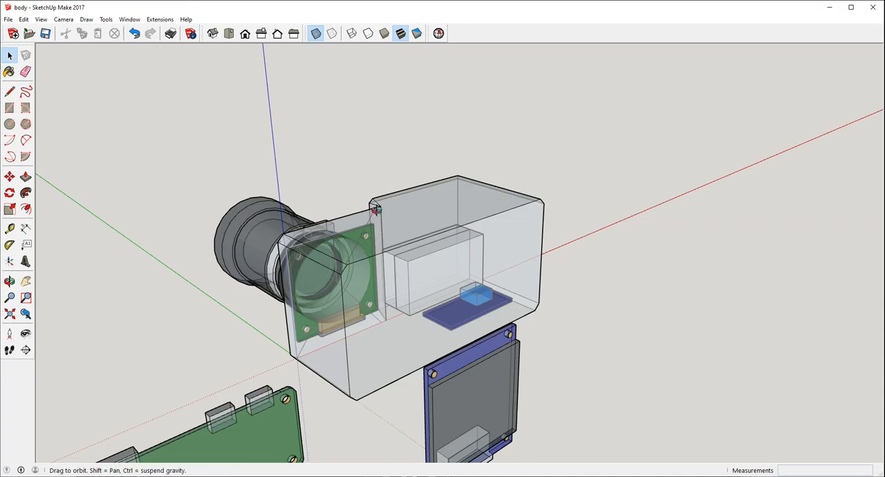
Step: Turn off the X-ray face display so the camera body and its components are shown as solid surfaces
middle_drag(375, 209, 439, 291)
scroll(356, 284, down, 2)
middle_drag(355, 285, 577, 307)
middle_drag(355, 341, 511, 310)
middle_drag(507, 240, 545, 352)
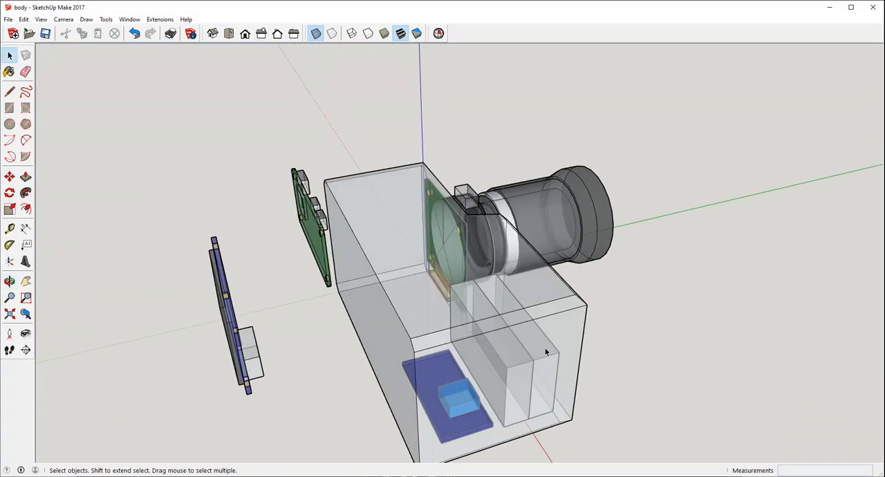
click(316, 33)
Step: Examine the solid body's chamfered edges and overall shape from the grip end, above and the rear
middle_drag(703, 285, 409, 241)
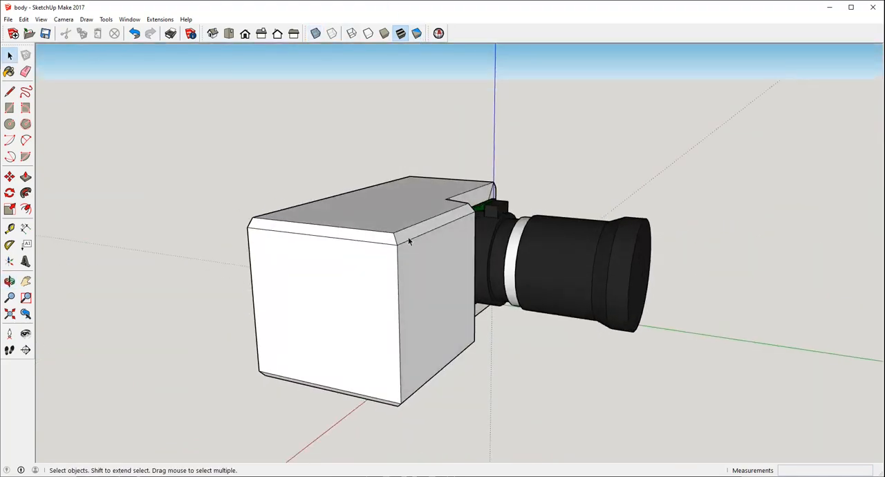
middle_drag(513, 208, 526, 323)
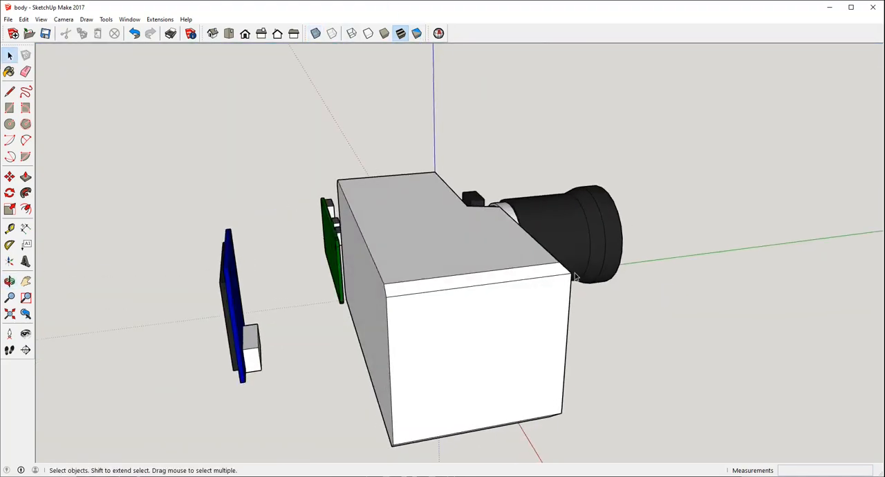
middle_drag(574, 396, 425, 359)
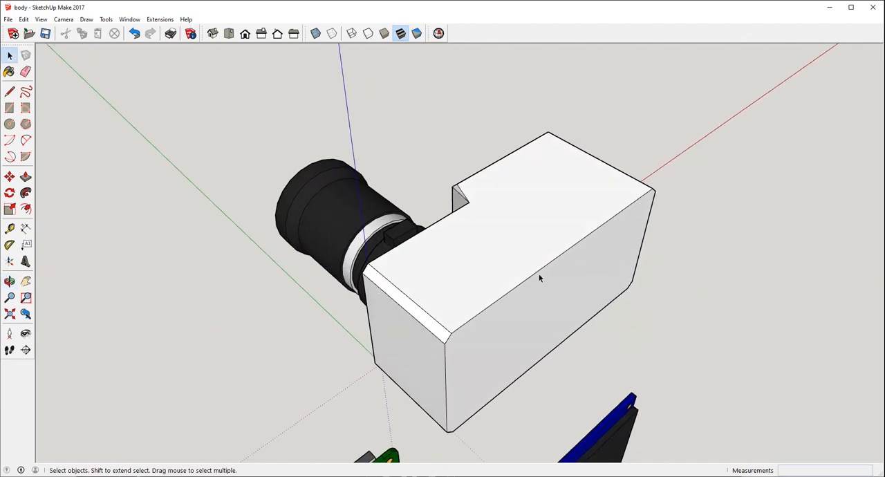
middle_drag(421, 438, 564, 403)
drag(545, 384, 592, 272)
middle_drag(592, 272, 560, 385)
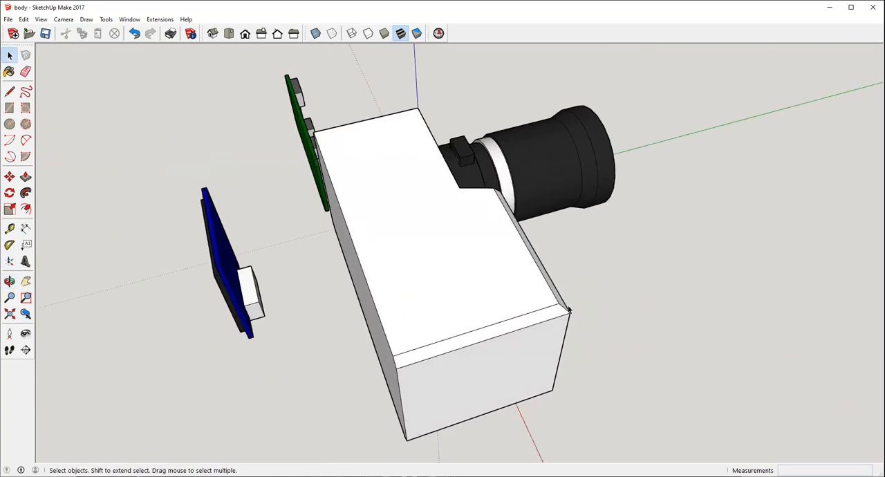
middle_drag(539, 268, 573, 323)
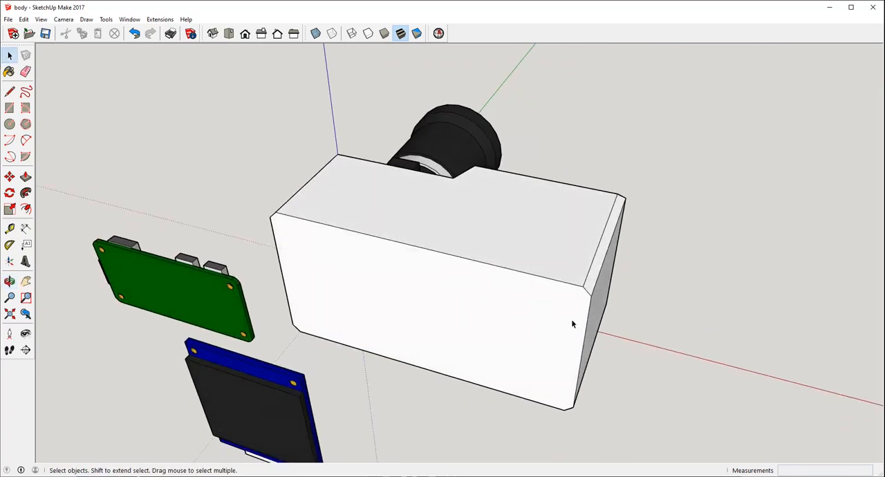
middle_drag(582, 380, 314, 278)
middle_drag(369, 356, 526, 207)
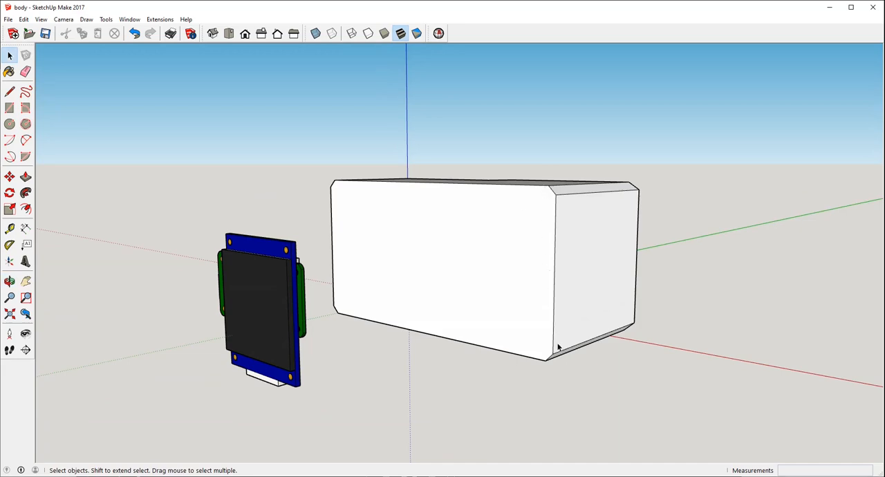
Step: Examine the body's rear face, underside and lens front, together with the boards standing outside it
middle_drag(550, 273, 648, 162)
middle_drag(367, 222, 392, 210)
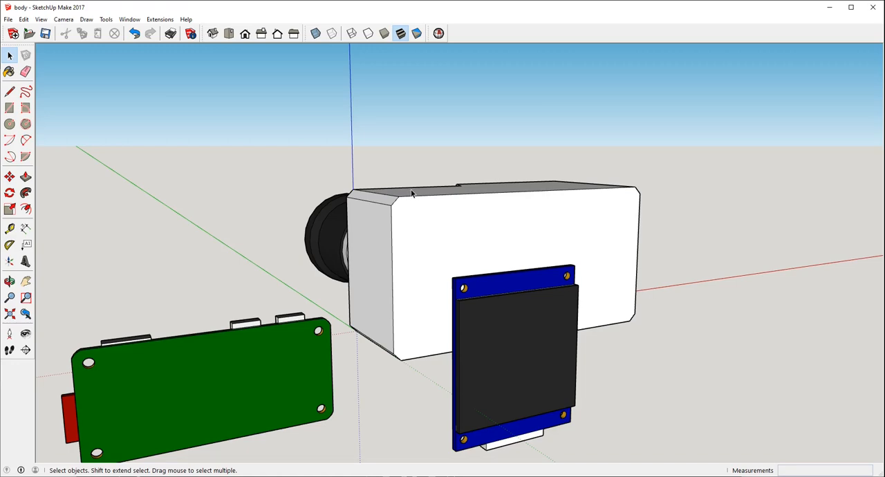
middle_drag(411, 194, 414, 160)
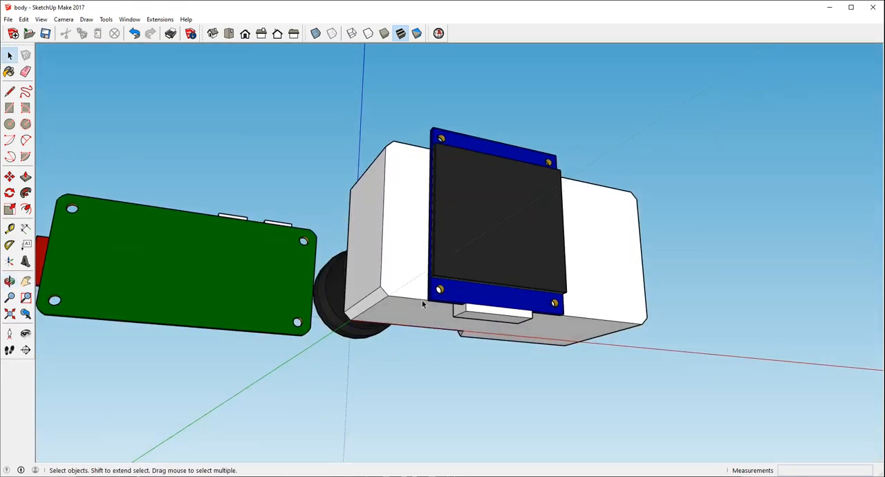
middle_drag(423, 305, 411, 323)
middle_drag(518, 291, 337, 226)
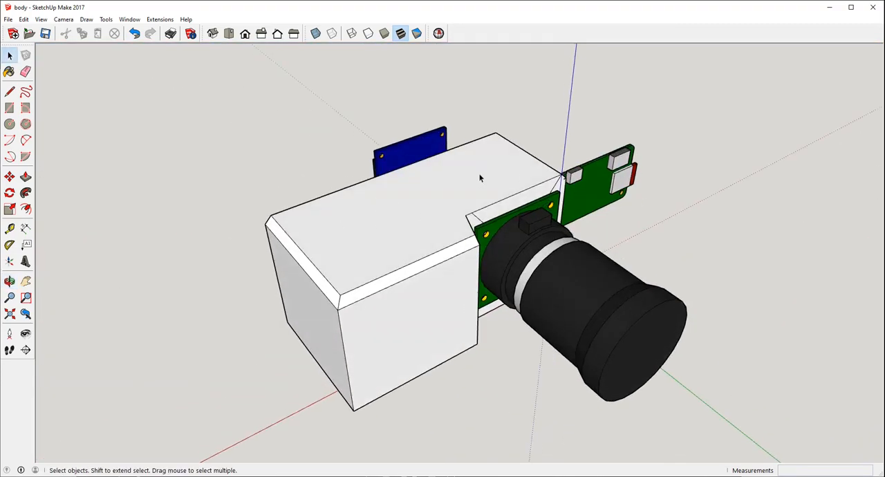
middle_drag(349, 296, 390, 286)
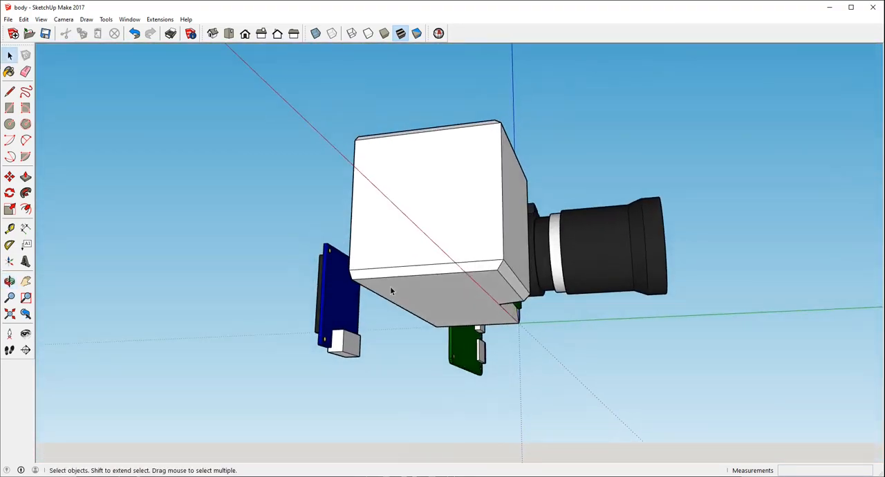
middle_drag(412, 151, 495, 224)
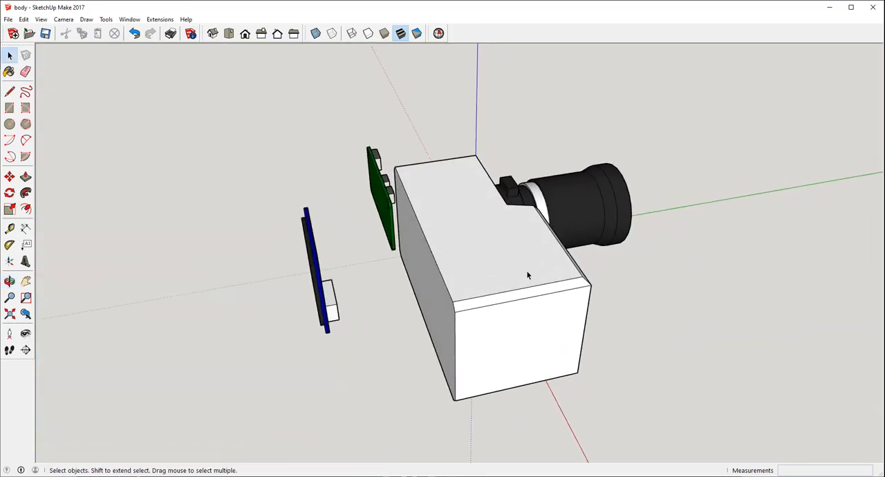
middle_drag(528, 276, 502, 210)
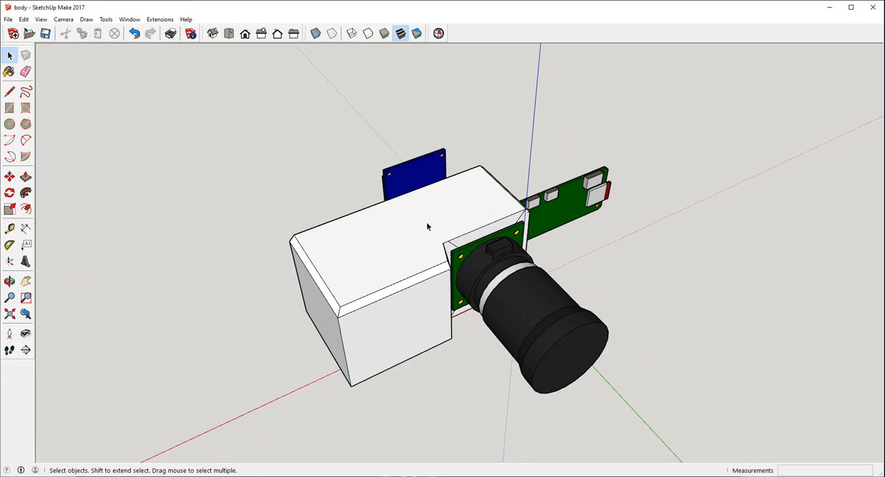
middle_drag(427, 227, 492, 169)
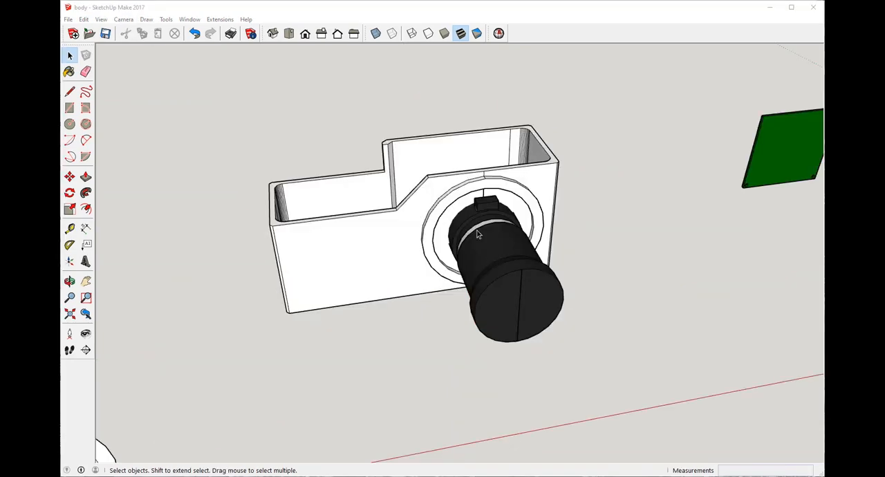
middle_drag(474, 232, 350, 266)
Step: Examine the hollowed, open-topped body version with the lens in place, both close up and from a distance
scroll(383, 268, up, 5)
scroll(294, 281, down, 1)
middle_drag(286, 288, 614, 249)
scroll(399, 320, up, 2)
scroll(399, 321, up, 2)
middle_drag(398, 321, 286, 316)
scroll(470, 201, up, 4)
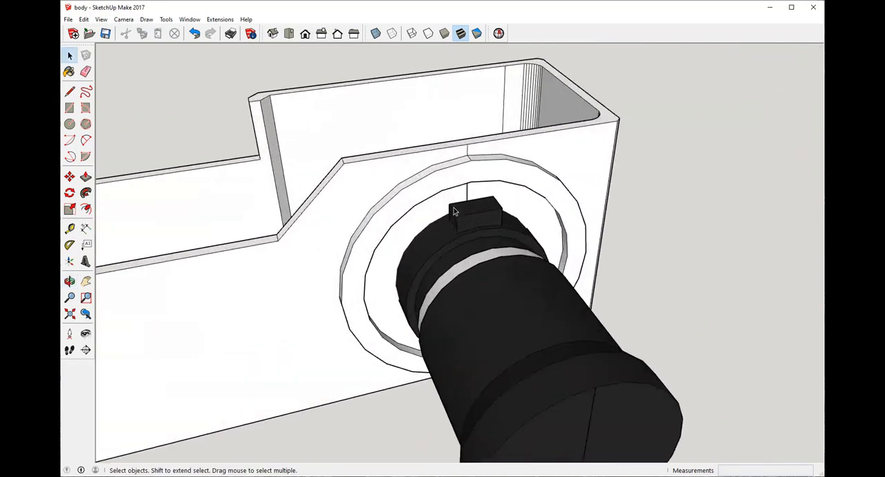
scroll(495, 197, down, 3)
middle_drag(496, 197, 322, 181)
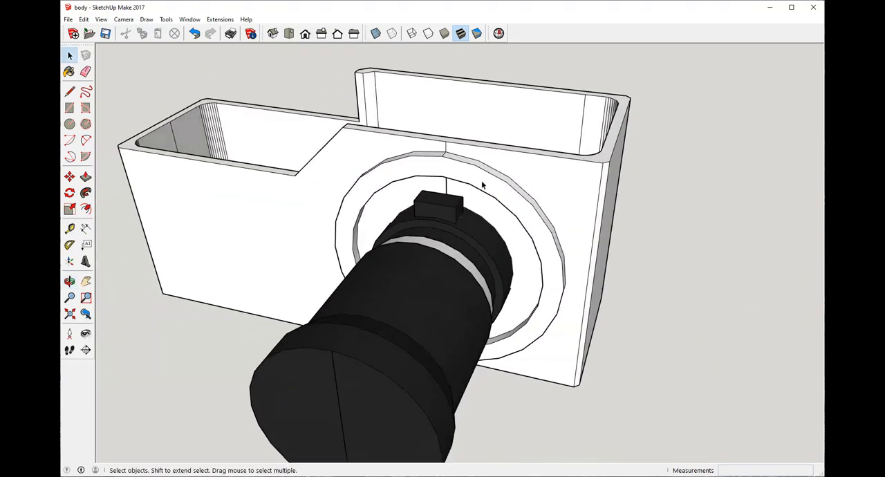
scroll(519, 227, down, 5)
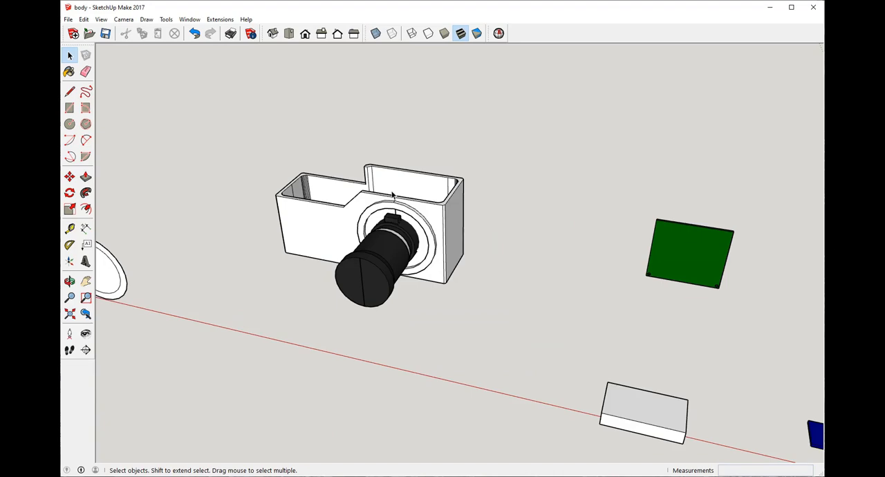
scroll(360, 282, down, 1)
mouse_move(351, 281)
middle_down()
mouse_move(407, 278)
mouse_move(407, 210)
middle_up()
scroll(380, 276, up, 4)
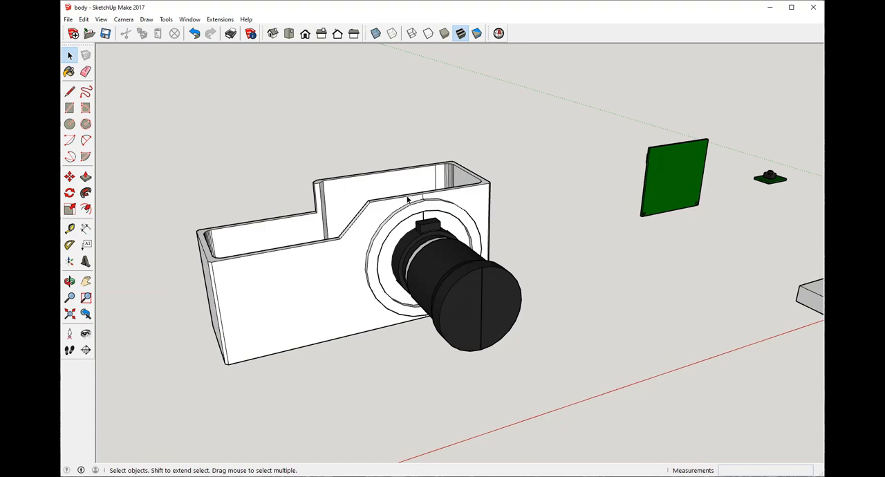
Step: Inspect the body's front face and the round mounting ring around the lens from several angles
middle_drag(581, 280, 413, 267)
scroll(405, 275, up, 4)
scroll(368, 282, down, 1)
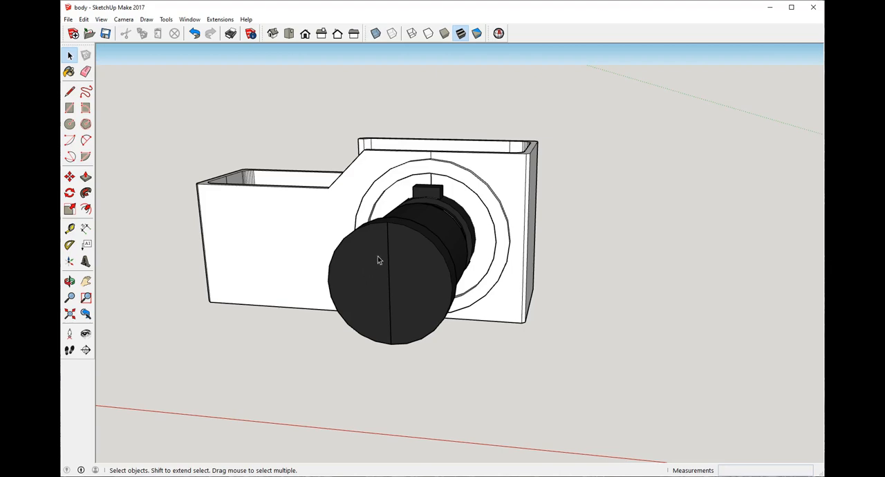
scroll(493, 256, down, 2)
middle_drag(495, 257, 655, 284)
scroll(531, 259, up, 2)
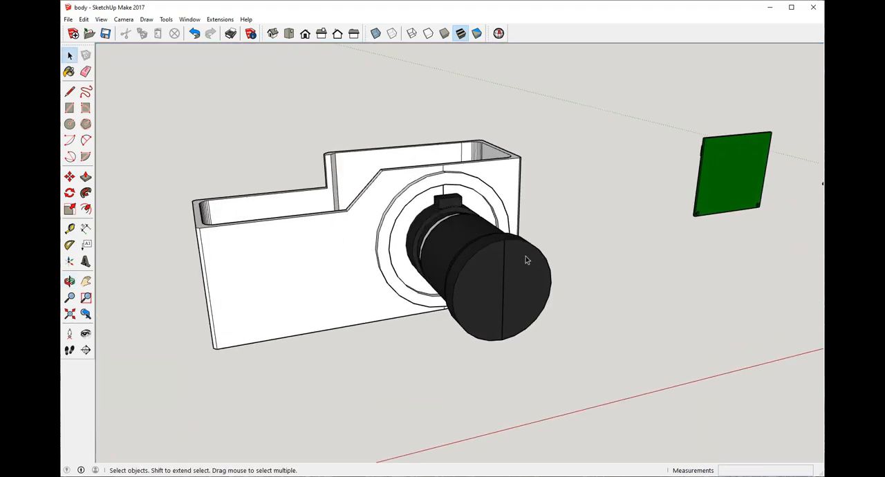
click(505, 288)
click(602, 150)
middle_drag(602, 150, 573, 251)
scroll(573, 251, down, 1)
scroll(450, 195, up, 1)
middle_drag(450, 196, 376, 136)
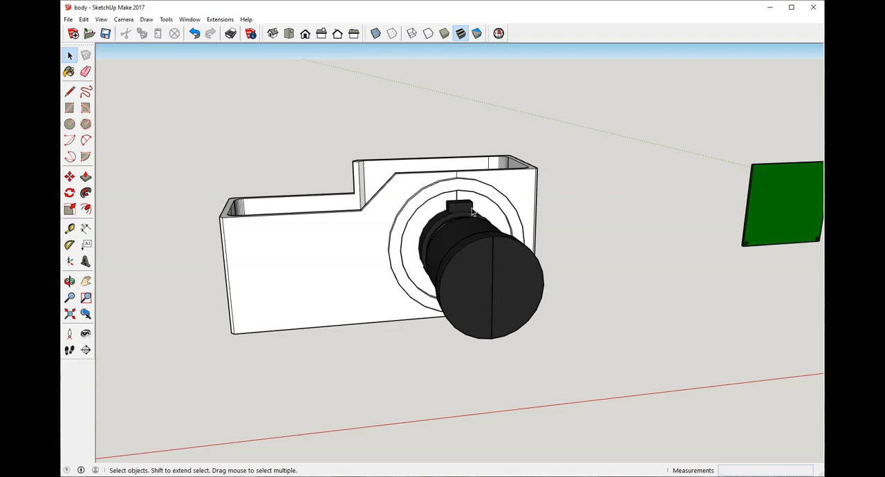
scroll(473, 211, up, 2)
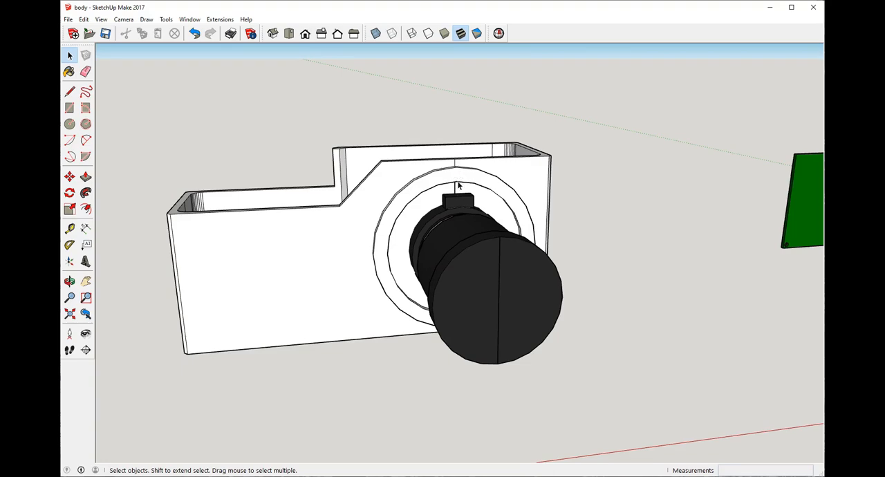
Step: Inspect the hollow interior and its rounded corners from the grip end, above and the lens end
middle_drag(458, 188, 643, 132)
scroll(484, 206, up, 2)
middle_drag(527, 205, 542, 214)
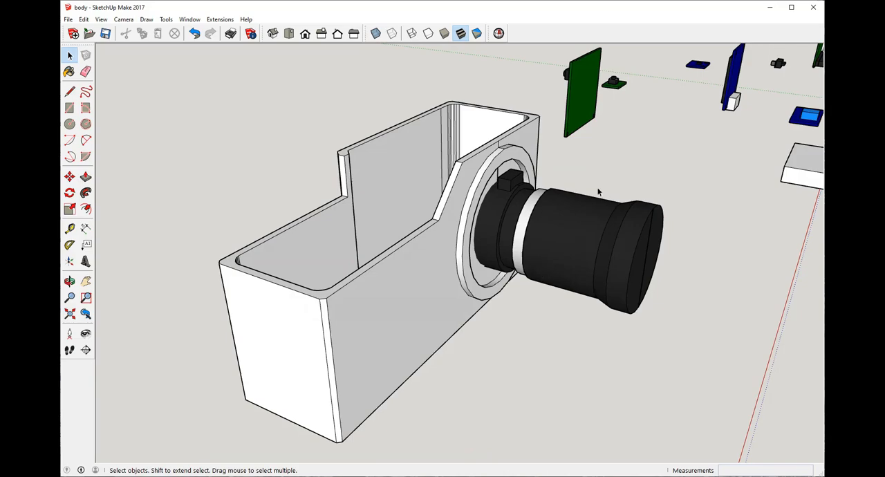
middle_drag(605, 231, 537, 290)
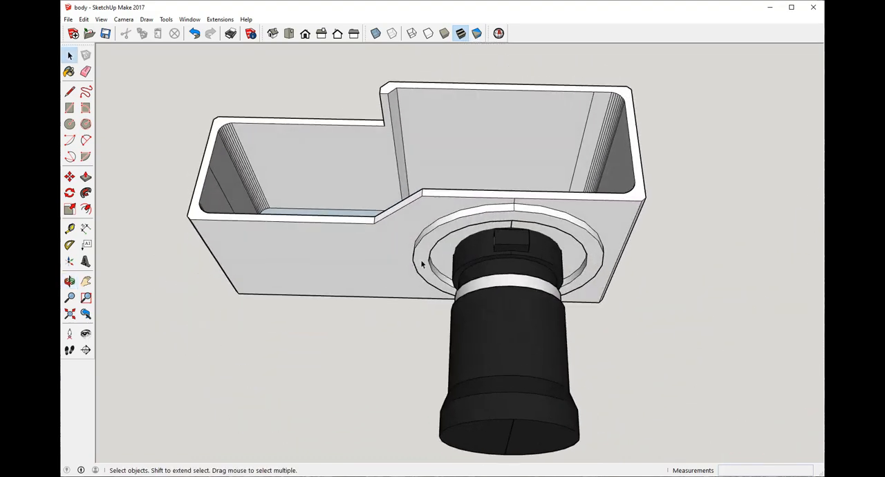
middle_drag(651, 231, 354, 274)
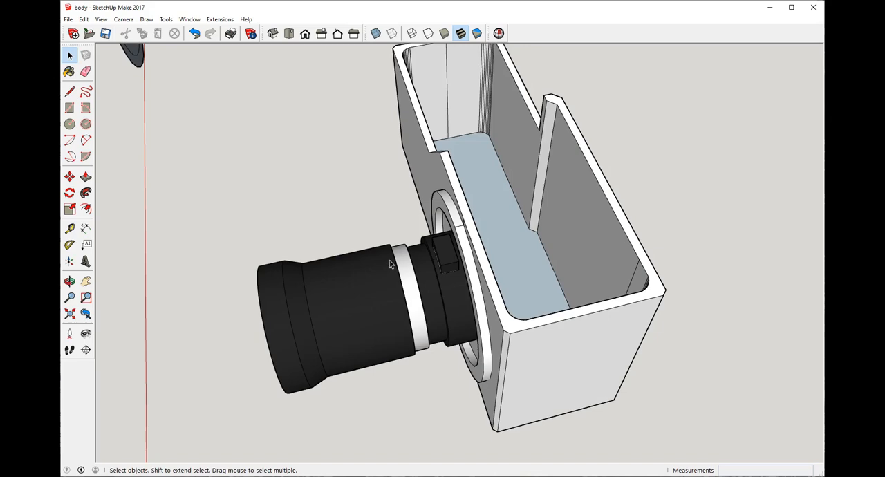
scroll(390, 264, down, 3)
middle_drag(391, 265, 514, 168)
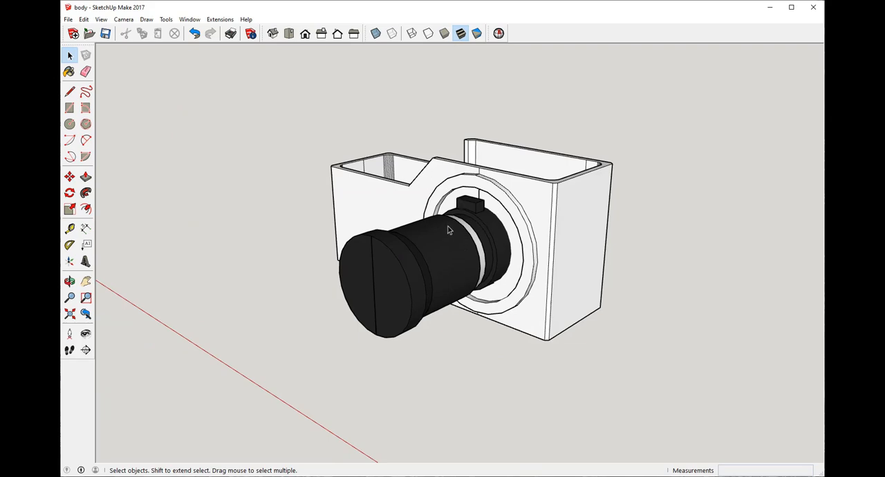
mouse_move(461, 201)
middle_down()
mouse_move(455, 234)
mouse_move(499, 235)
mouse_move(546, 197)
mouse_move(257, 144)
mouse_move(313, 162)
mouse_move(343, 150)
mouse_move(438, 166)
mouse_move(368, 184)
middle_up()
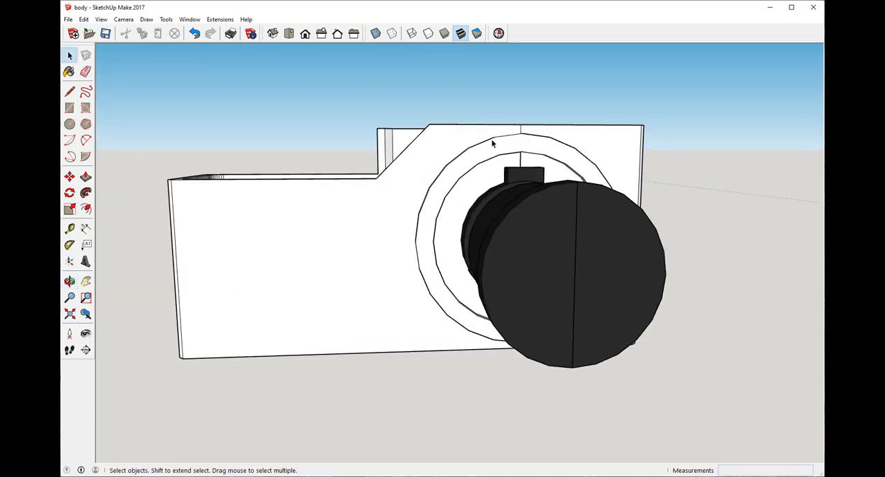
Step: Review the front profile with its sloped shoulder beside the lens ring, and the lens board inside the shell
scroll(449, 178, down, 5)
middle_drag(493, 144, 519, 192)
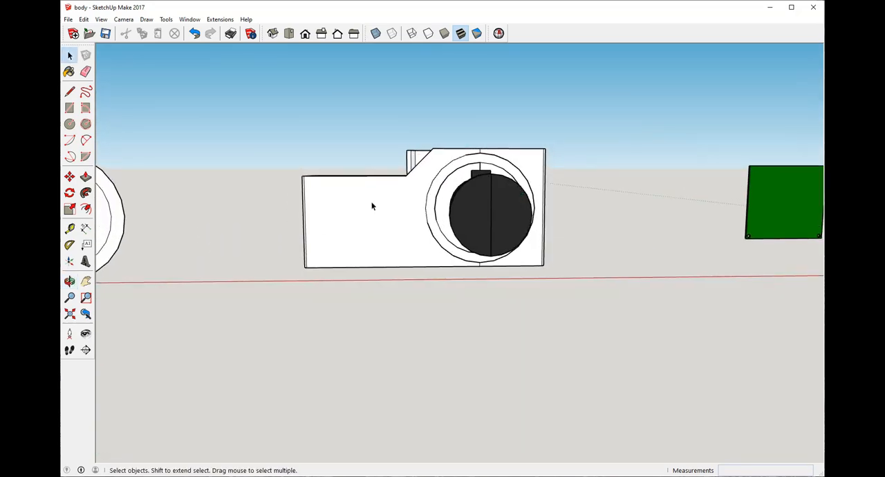
middle_drag(372, 206, 397, 206)
middle_drag(391, 286, 514, 257)
middle_drag(515, 295, 498, 329)
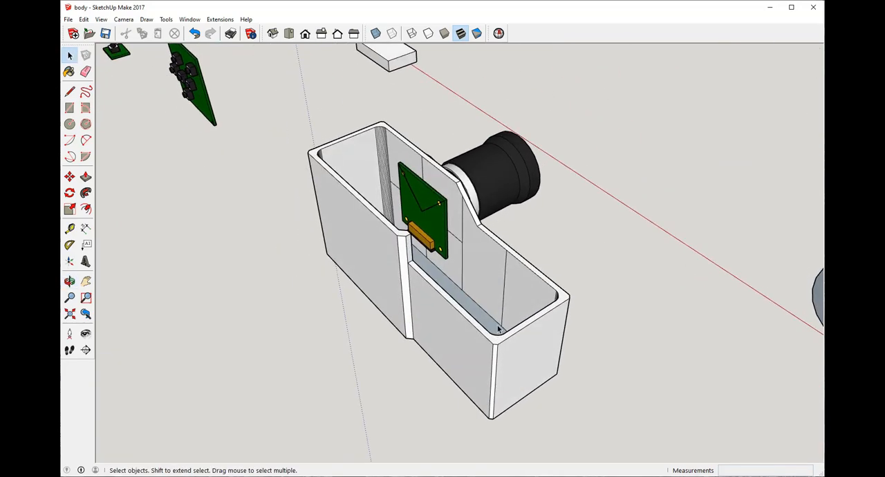
middle_drag(501, 298, 515, 171)
scroll(408, 185, up, 2)
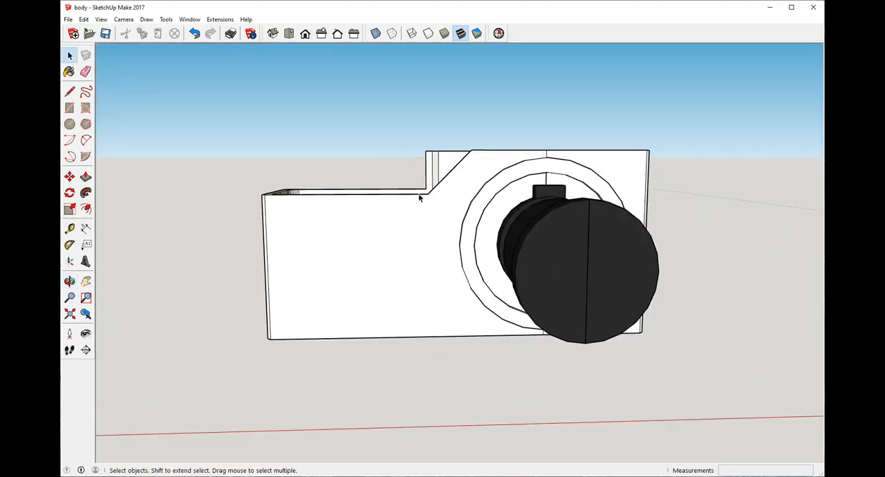
middle_drag(503, 314, 365, 213)
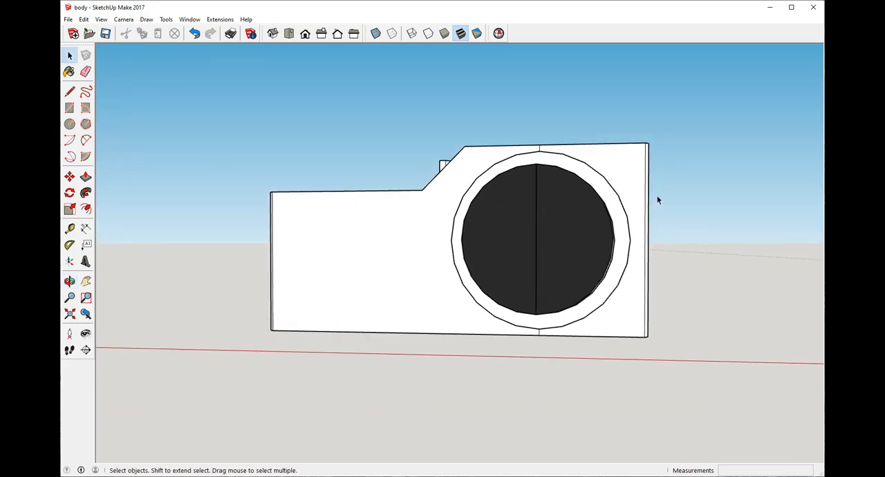
middle_drag(398, 365, 406, 347)
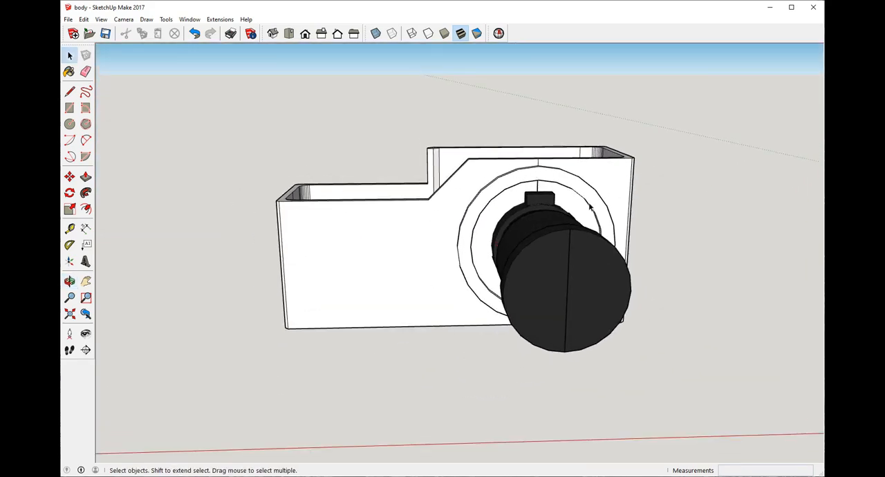
scroll(345, 189, up, 3)
middle_drag(314, 177, 397, 215)
scroll(413, 217, up, 3)
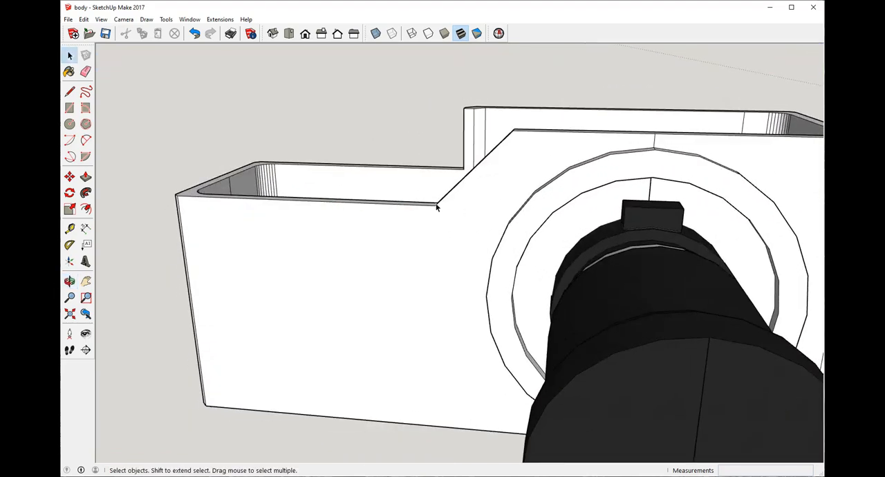
middle_drag(526, 136, 467, 166)
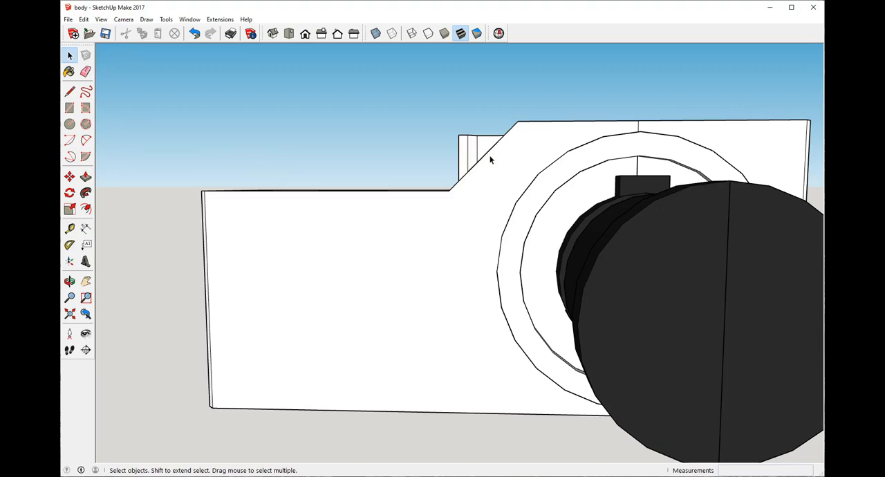
middle_drag(440, 160, 581, 294)
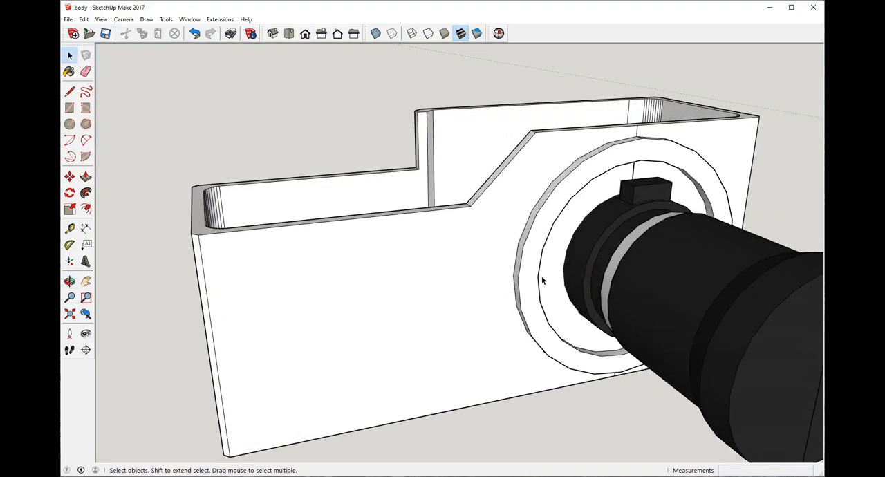
Step: Examine the open-topped shell with the lens attached from the front, directly above and behind
scroll(464, 304, down, 3)
middle_drag(375, 324, 333, 305)
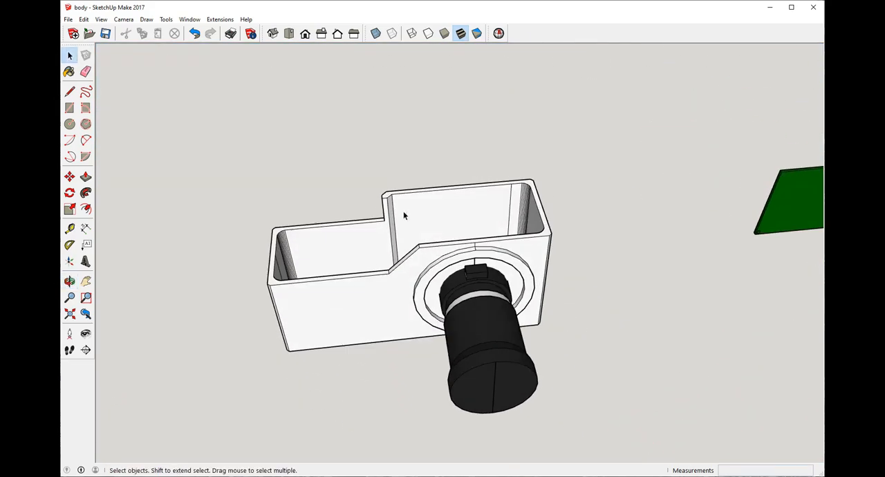
middle_drag(452, 219, 525, 371)
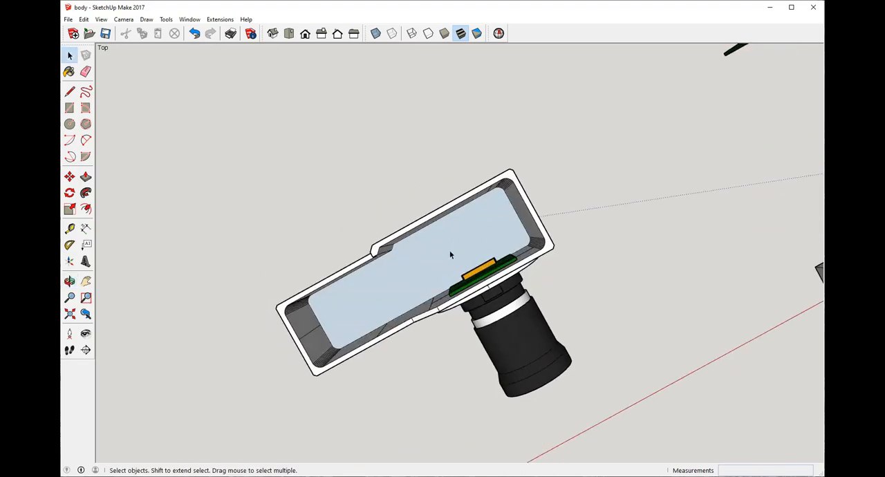
middle_drag(428, 257, 432, 370)
middle_drag(500, 332, 318, 253)
scroll(400, 214, up, 3)
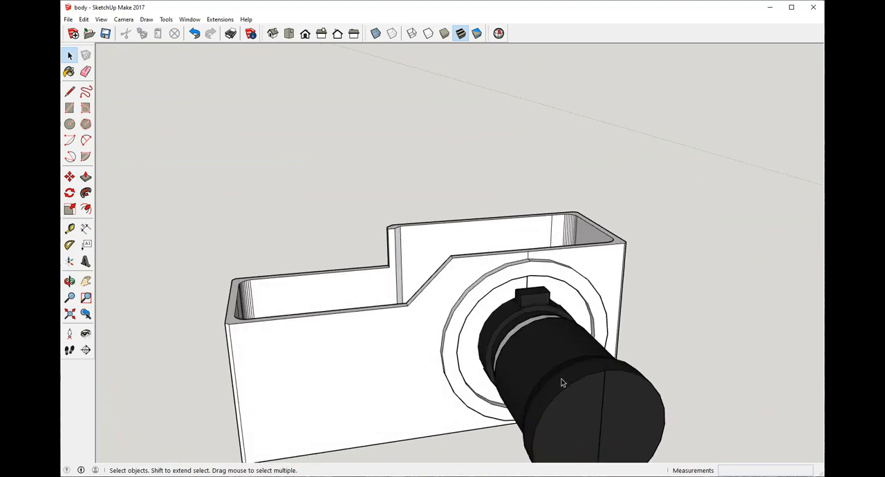
middle_drag(560, 379, 551, 244)
scroll(476, 281, down, 2)
scroll(524, 324, up, 3)
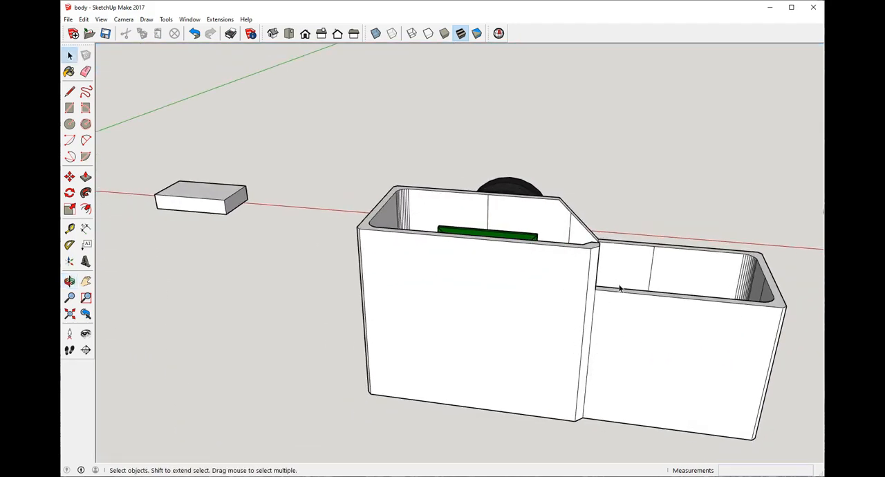
Step: Review the sloped shoulder beside the lens ring and the stepped rear wall from the front, grip end and above
middle_drag(620, 289, 347, 303)
middle_drag(266, 235, 332, 237)
scroll(326, 235, down, 2)
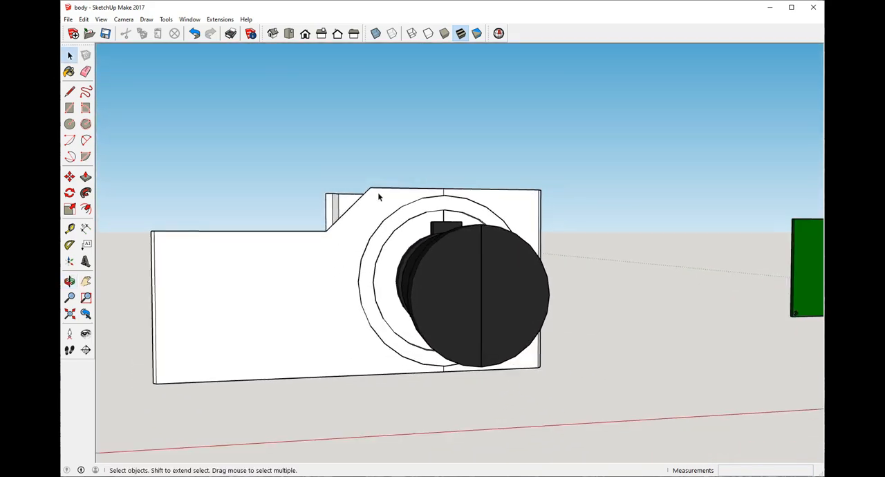
middle_drag(378, 197, 340, 224)
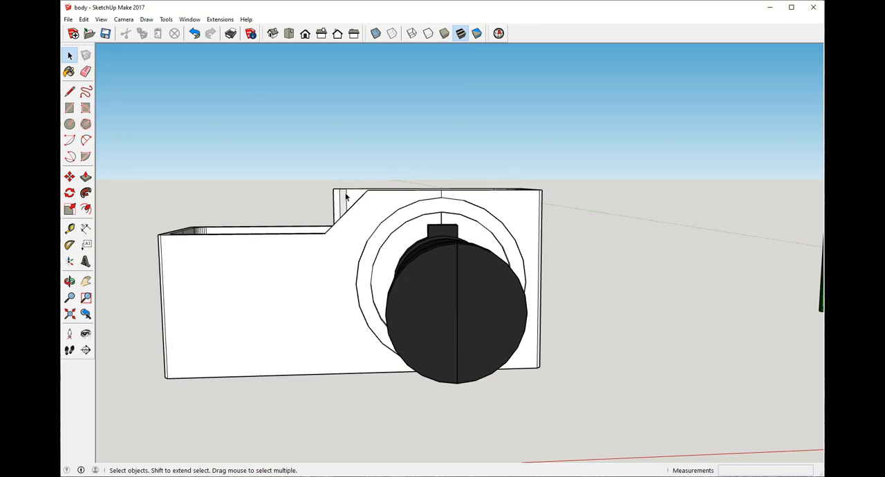
middle_drag(269, 202, 658, 300)
scroll(284, 246, down, 2)
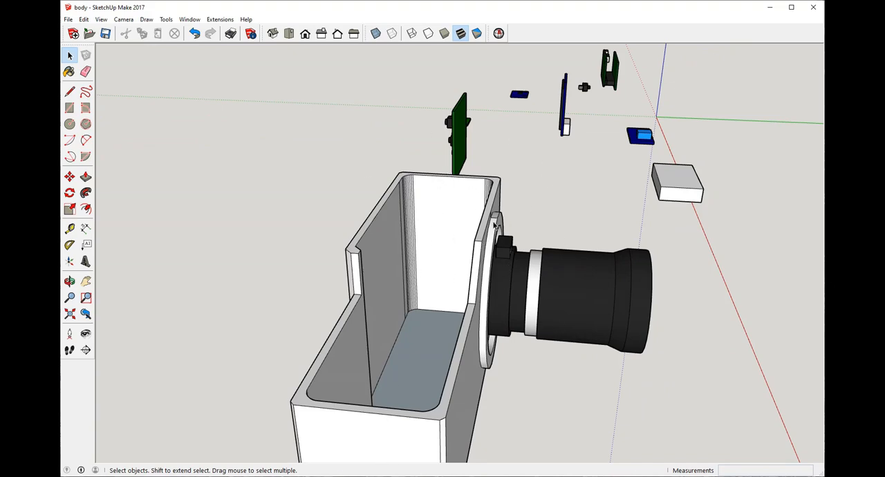
middle_drag(505, 310, 277, 358)
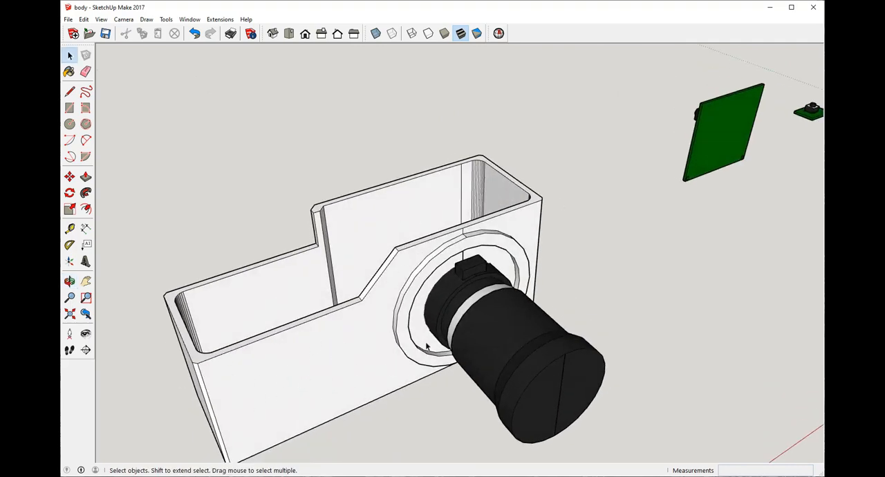
mouse_move(446, 229)
middle_down()
mouse_move(504, 309)
mouse_move(589, 322)
mouse_move(790, 212)
mouse_move(671, 182)
mouse_move(436, 214)
mouse_move(452, 173)
mouse_move(435, 218)
mouse_move(447, 239)
middle_up()
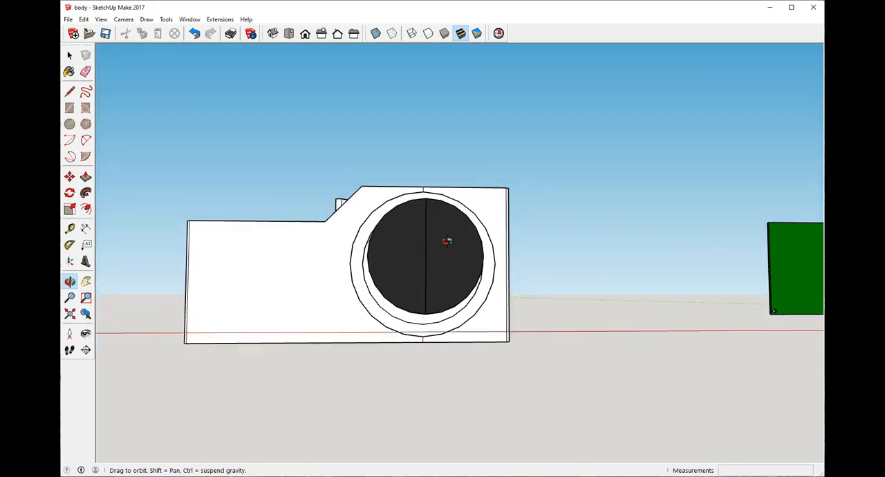
mouse_move(376, 270)
middle_down()
mouse_move(405, 281)
mouse_move(444, 245)
mouse_move(386, 327)
mouse_move(692, 316)
mouse_move(421, 154)
mouse_move(381, 172)
middle_up()
Step: Inspect the lens board mounted inside the shell and the rounded interior corner beside it
mouse_move(443, 352)
middle_down()
mouse_move(504, 237)
mouse_move(458, 233)
mouse_move(496, 253)
middle_up()
scroll(496, 253, up, 5)
middle_drag(555, 224, 505, 221)
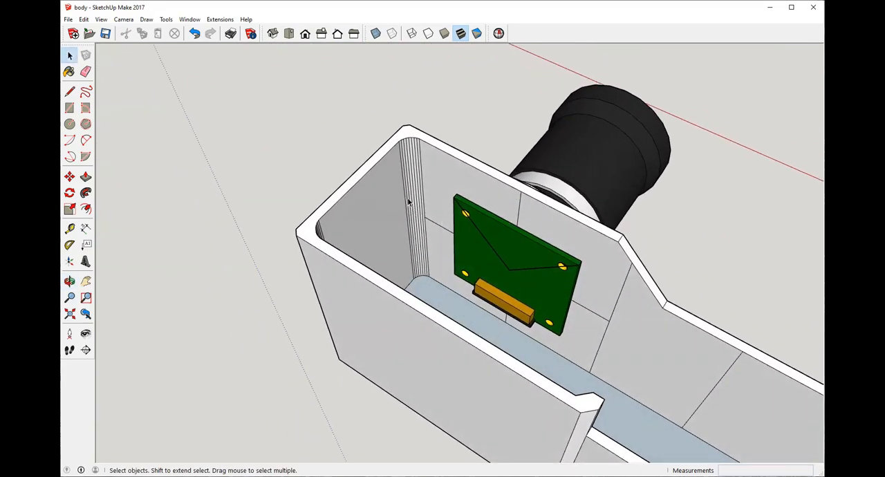
scroll(453, 293, down, 8)
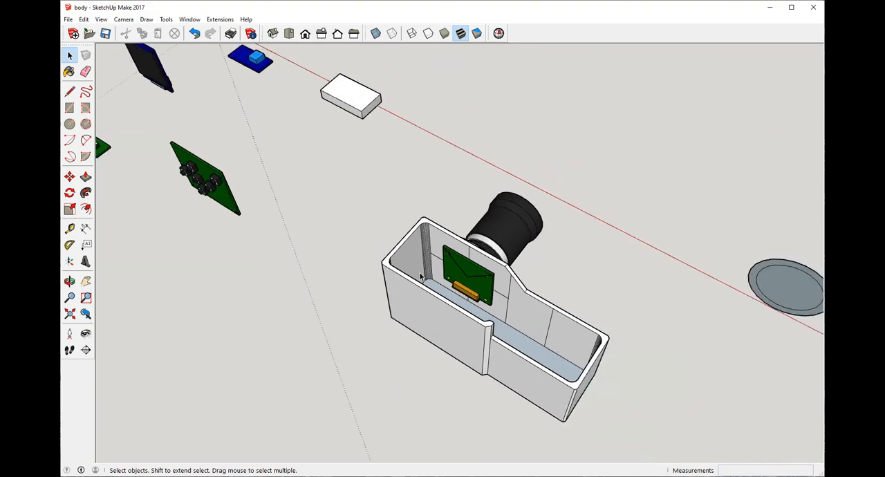
Step: Compare the loose circuit boards, battery block and separate ring with the hollow body from a distance and several angles
scroll(235, 63, up, 3)
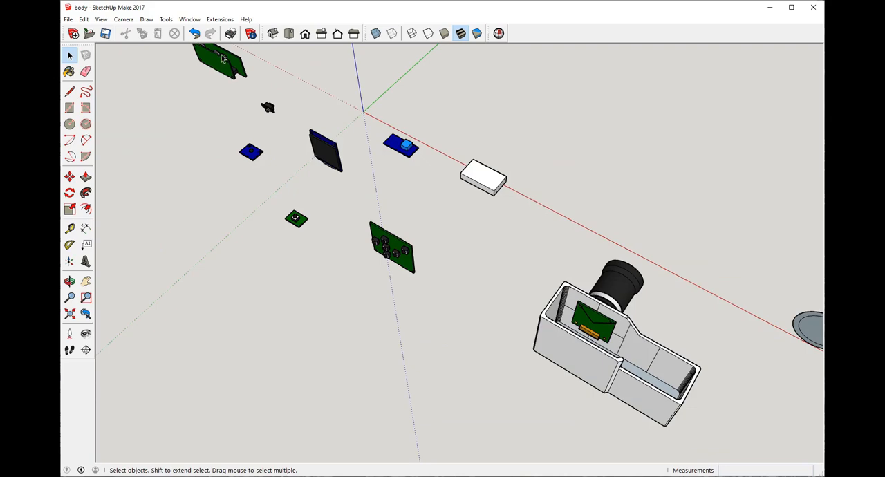
scroll(673, 303, down, 3)
scroll(671, 323, up, 3)
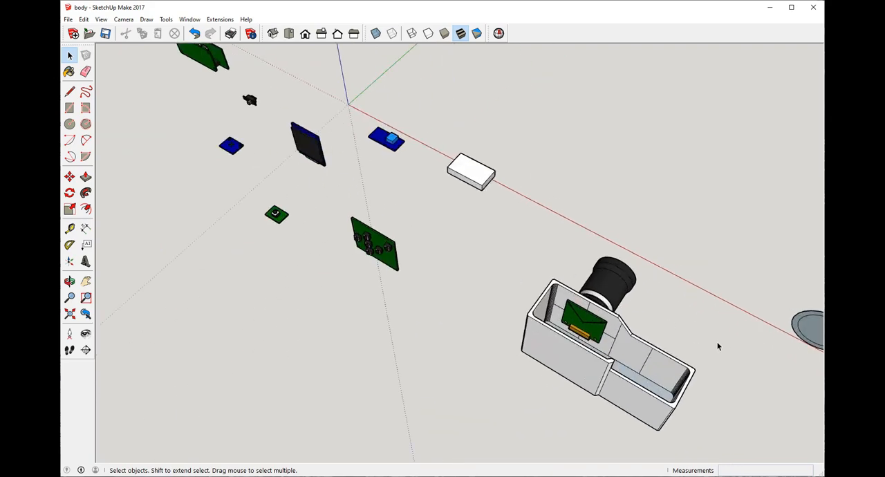
scroll(719, 347, down, 3)
scroll(605, 320, up, 3)
middle_drag(544, 391, 647, 204)
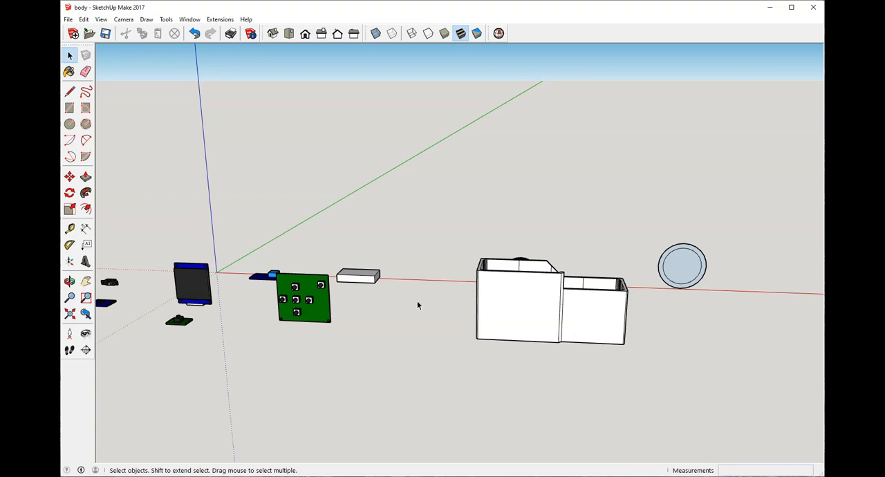
scroll(417, 305, down, 3)
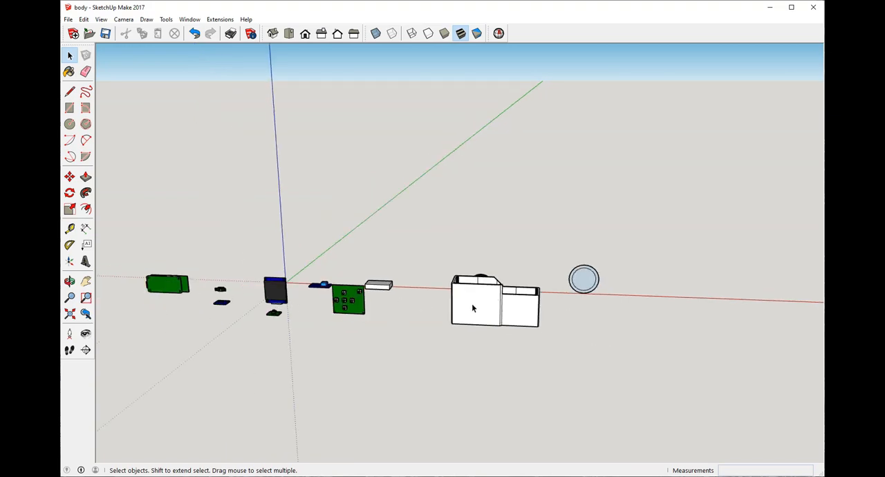
middle_drag(493, 302, 518, 247)
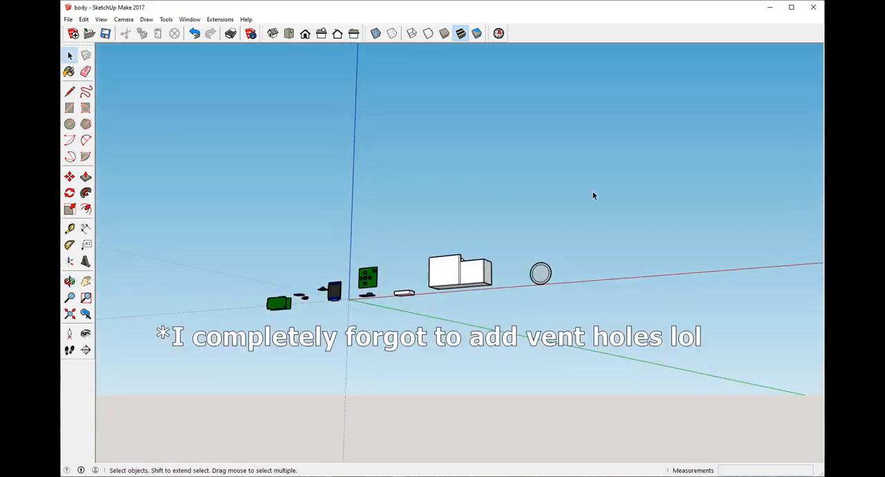
middle_drag(592, 194, 450, 219)
scroll(496, 247, up, 5)
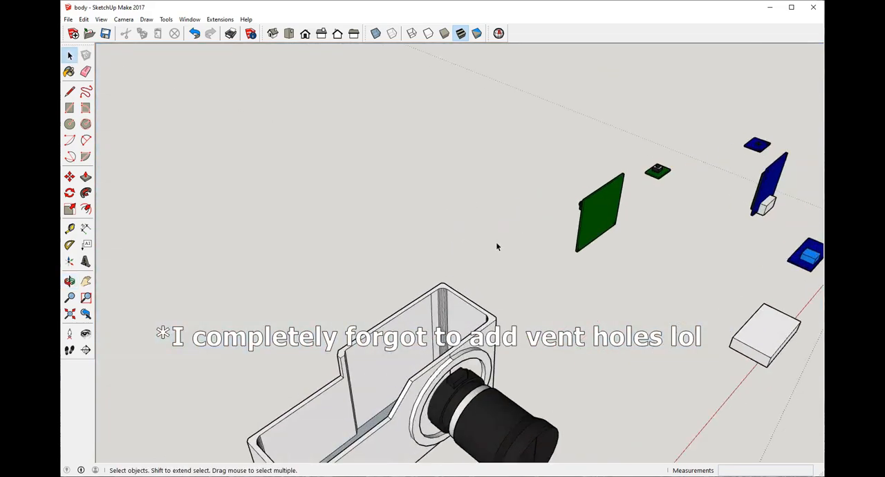
Step: Look into the hollow body from the grip end, with the loose components beyond it, to judge the available space
middle_drag(414, 371, 676, 291)
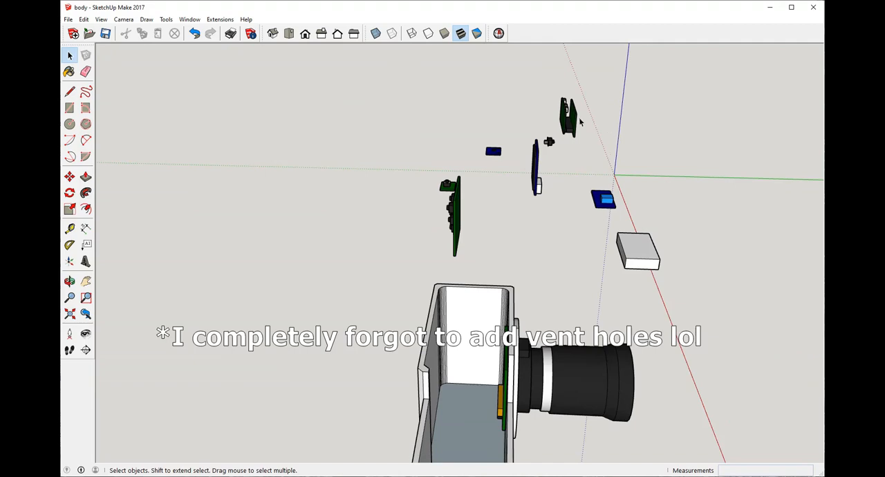
scroll(496, 255, down, 2)
middle_drag(496, 255, 548, 350)
scroll(548, 350, up, 2)
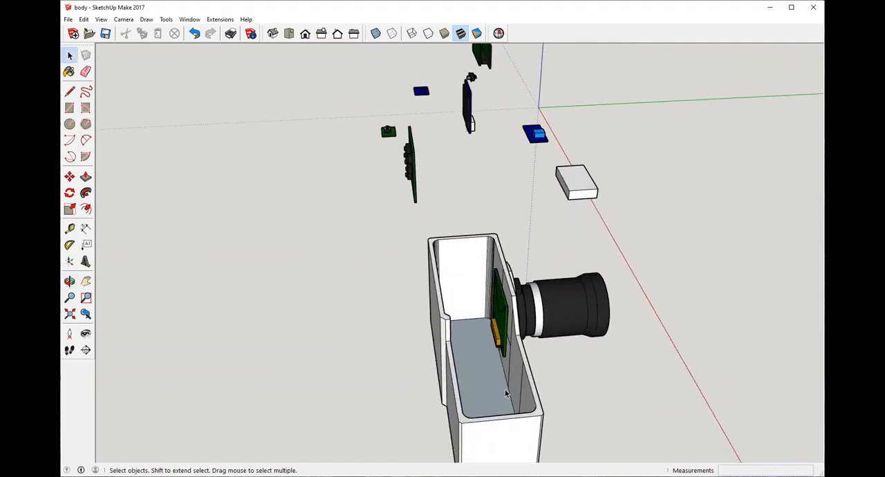
middle_drag(505, 462, 445, 260)
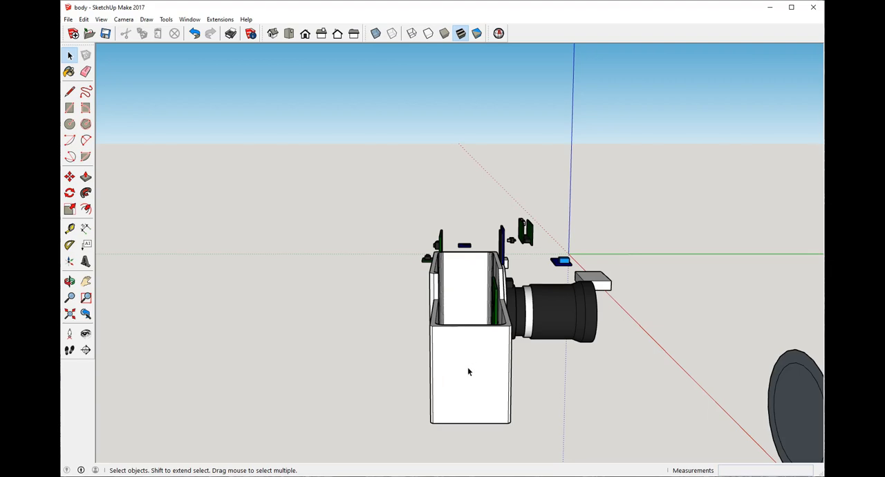
middle_drag(475, 356, 426, 340)
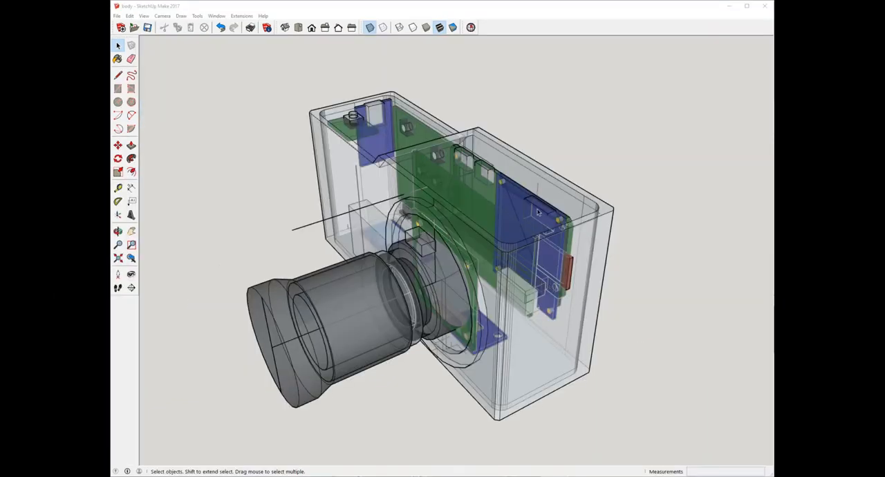
Step: Examine the assembled camera in X-ray view from the lens side, the end and the back
middle_drag(539, 212, 219, 241)
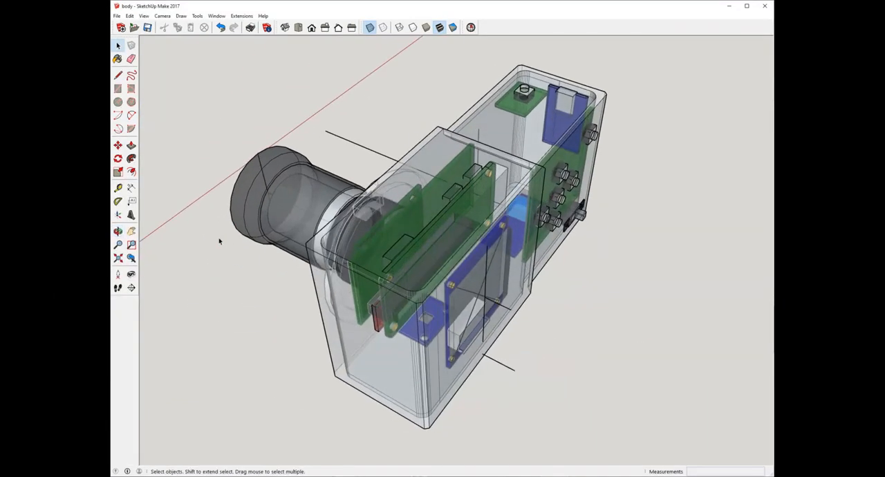
scroll(327, 235, up, 3)
scroll(335, 246, down, 4)
middle_drag(335, 246, 536, 223)
scroll(459, 235, up, 3)
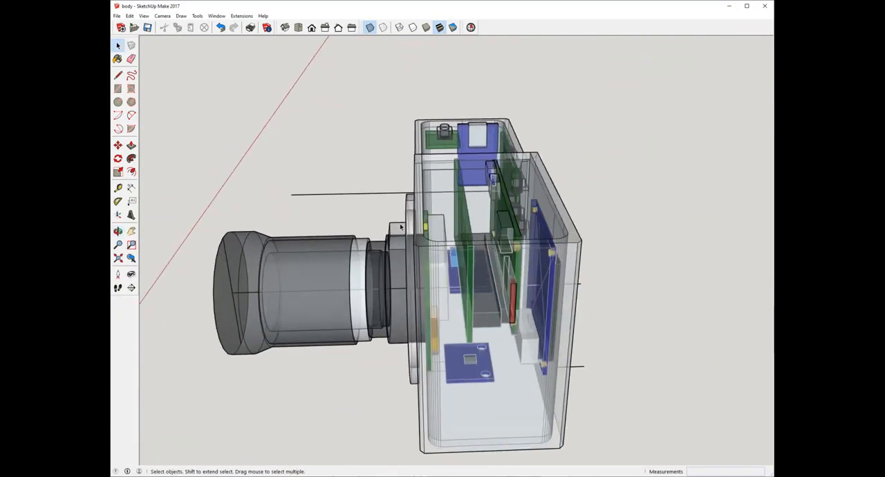
middle_drag(460, 235, 260, 202)
middle_drag(600, 177, 314, 223)
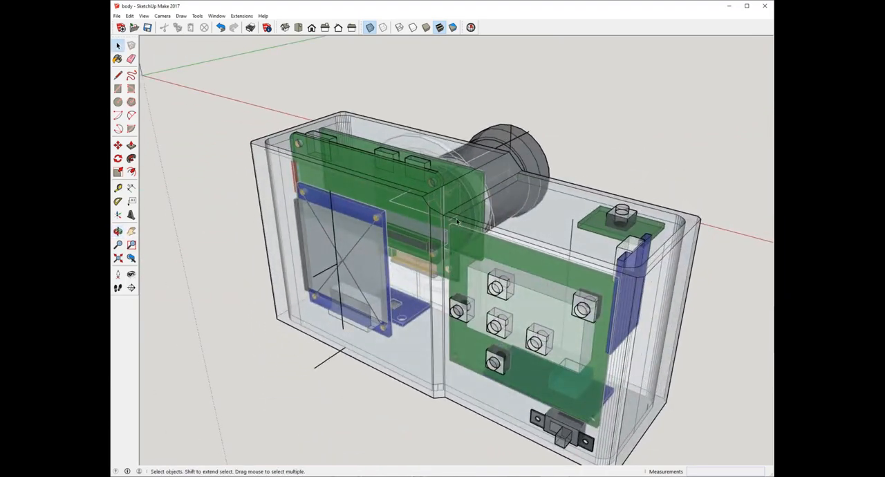
Step: Inspect the battery block, button board, switch and screen inside the transparent body from the front and grip end
middle_drag(501, 197, 313, 286)
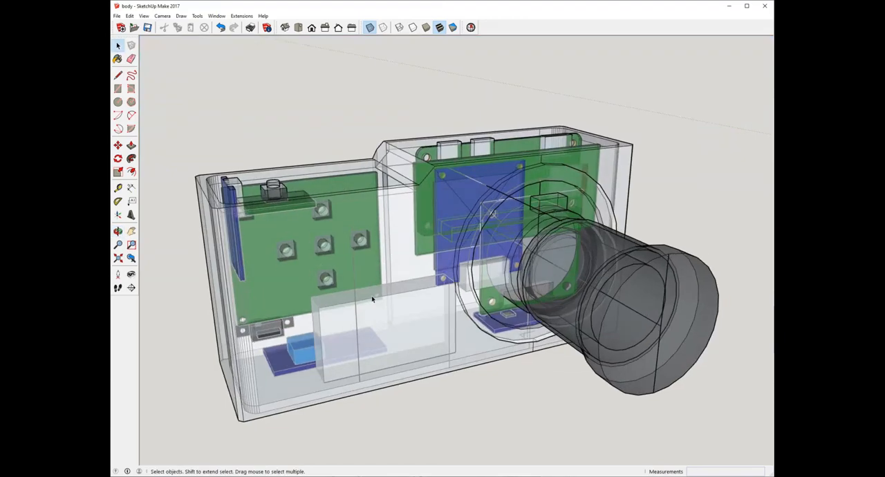
middle_drag(372, 299, 254, 305)
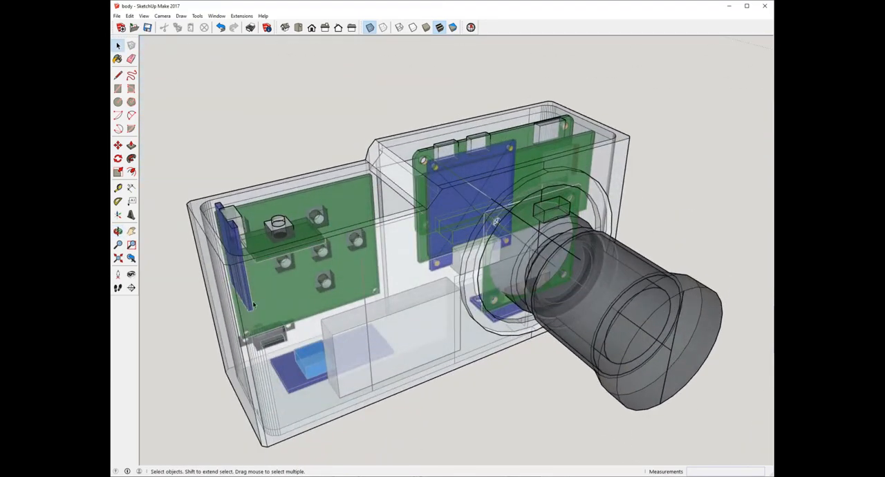
middle_drag(487, 263, 436, 285)
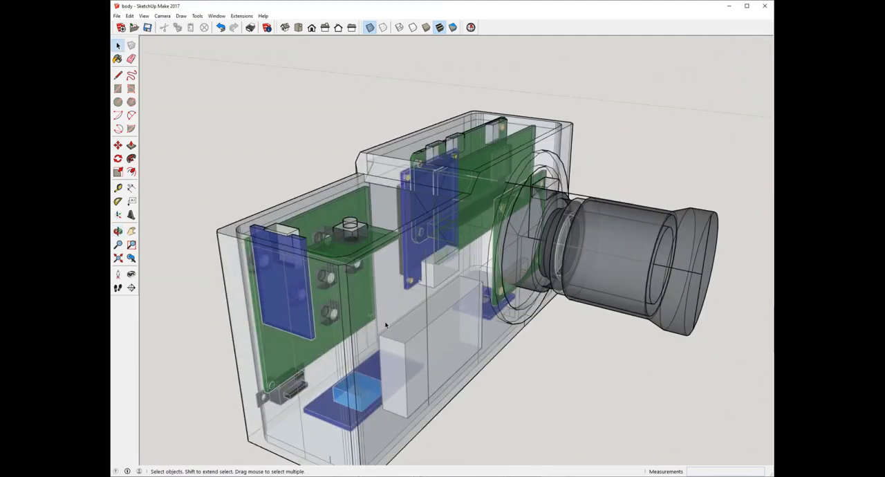
middle_drag(386, 325, 409, 206)
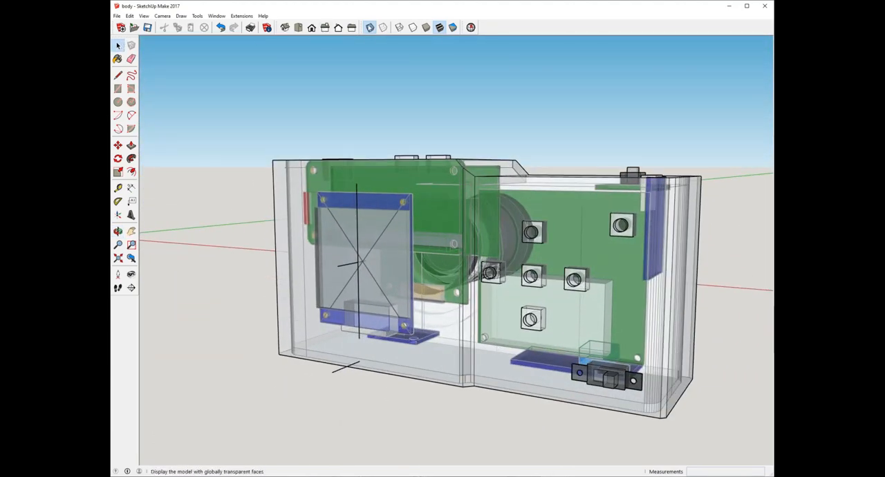
Step: Turn off X-ray display and inspect the circuit board and its ports at the body's top face up close
click(369, 27)
middle_drag(343, 255, 482, 378)
scroll(409, 123, up, 3)
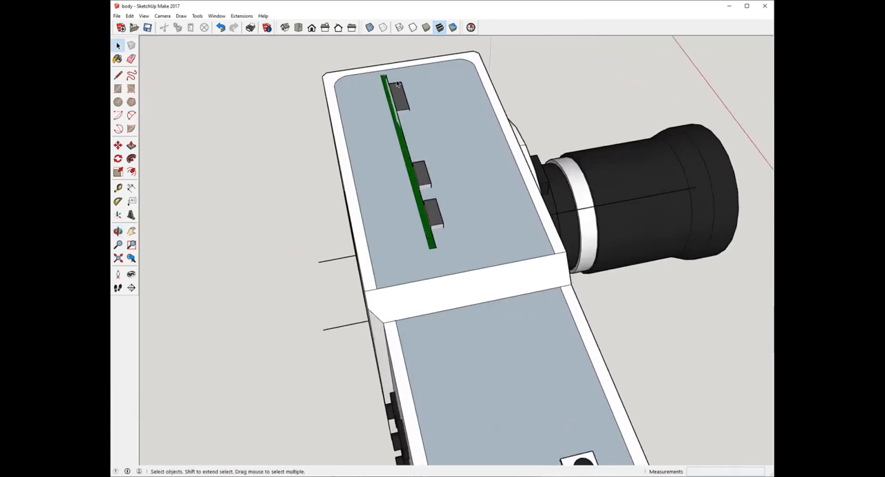
middle_drag(398, 83, 313, 212)
scroll(365, 168, up, 3)
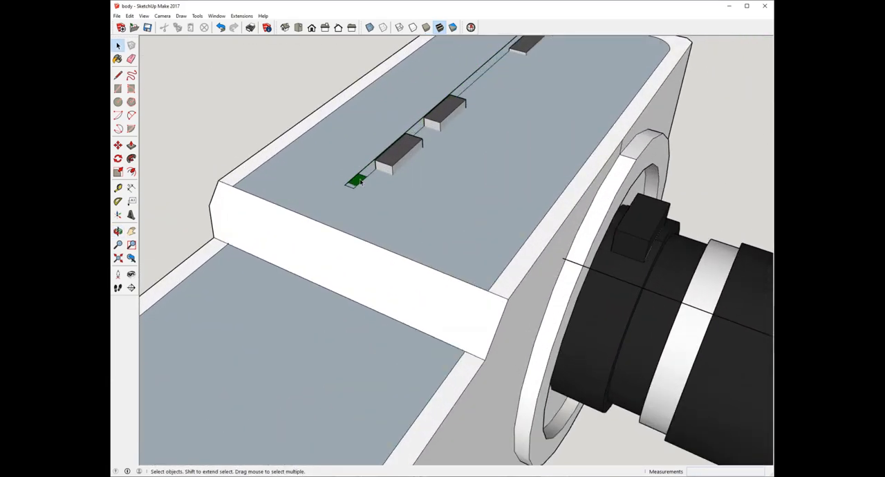
Step: Undo the last change to the circuit board at the top face and turn X-ray display back on to recheck the internals
middle_drag(472, 217, 425, 113)
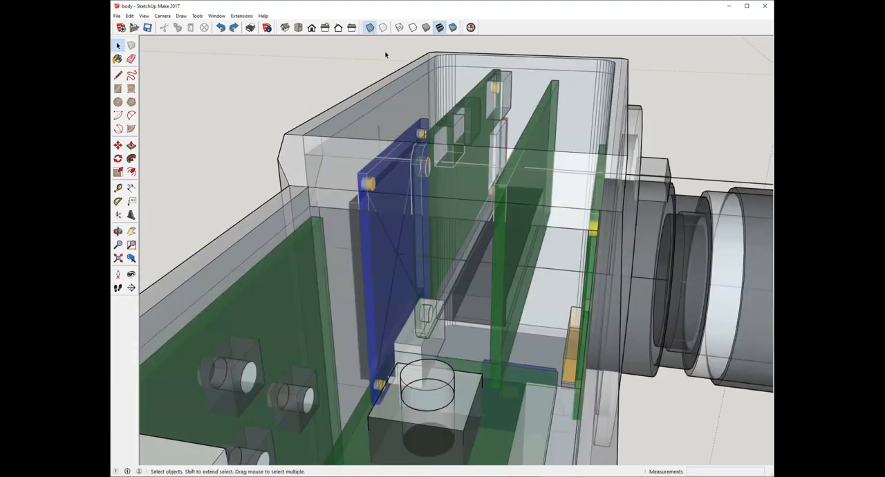
middle_drag(478, 111, 306, 125)
scroll(344, 123, down, 1)
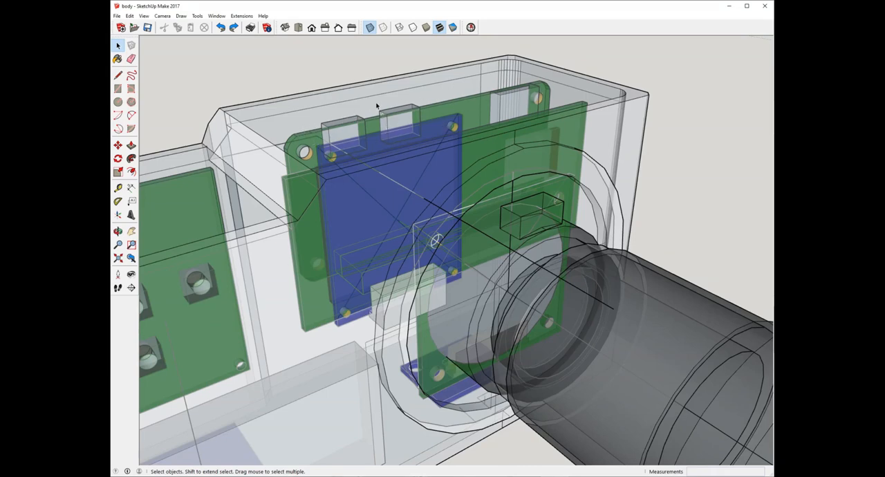
scroll(533, 125, down, 4)
middle_drag(367, 170, 463, 145)
scroll(444, 202, up, 1)
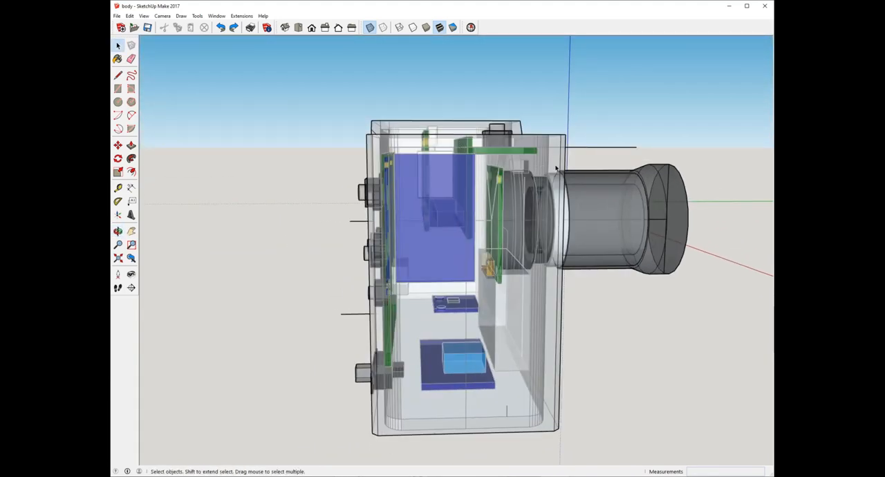
Step: Review the internal layout from the back, and turn off X-ray display to view the closed body's back and top
middle_drag(381, 123, 601, 249)
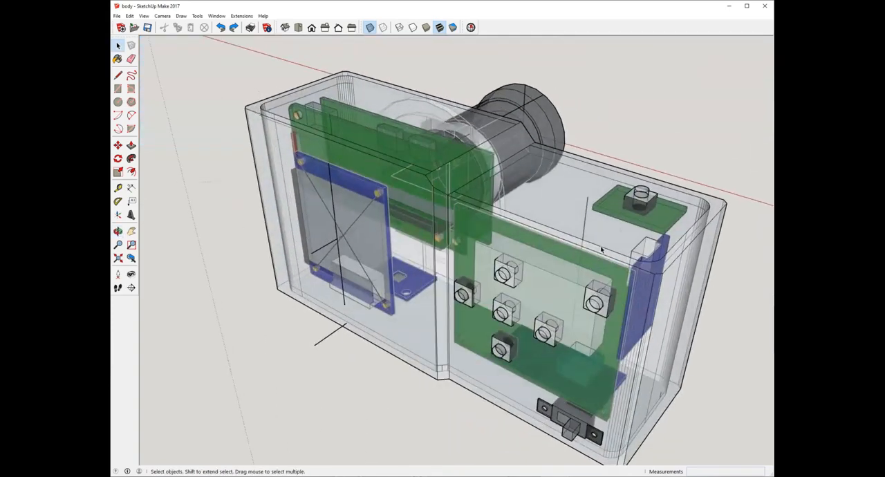
scroll(436, 242, down, 2)
middle_drag(430, 243, 587, 280)
click(369, 27)
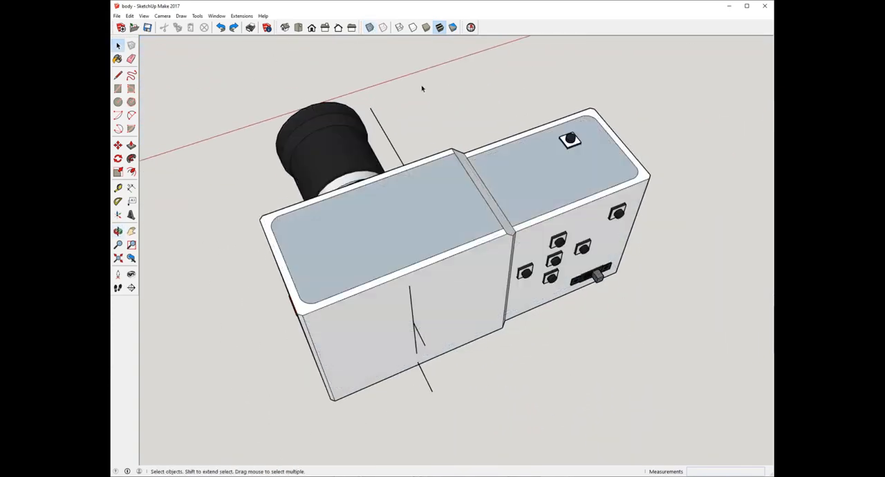
middle_drag(420, 87, 341, 308)
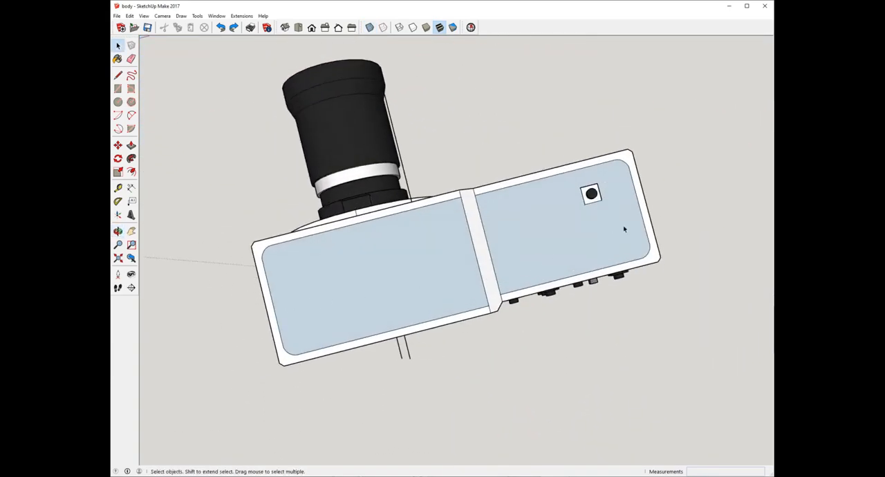
Step: Turn on X-ray display and inspect the boards, battery block and lens mount from the front and grip end
middle_drag(305, 288, 221, 173)
click(369, 27)
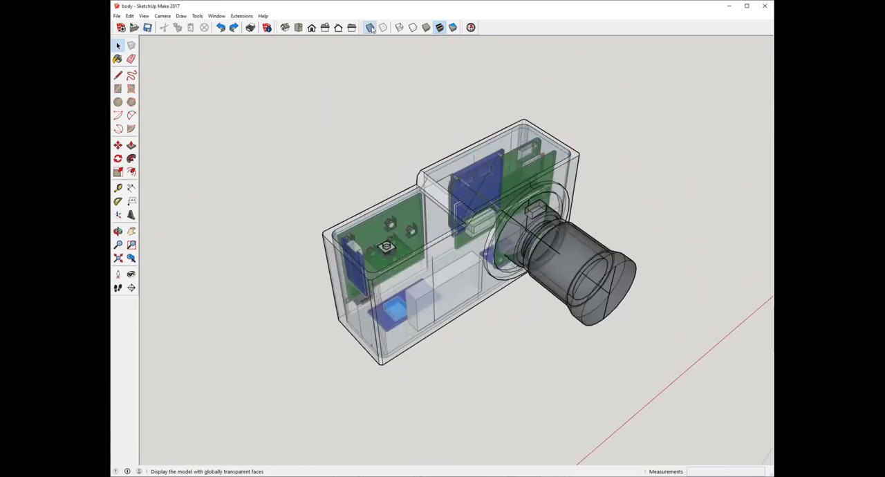
scroll(416, 231, up, 3)
middle_drag(507, 416, 486, 355)
scroll(427, 290, up, 3)
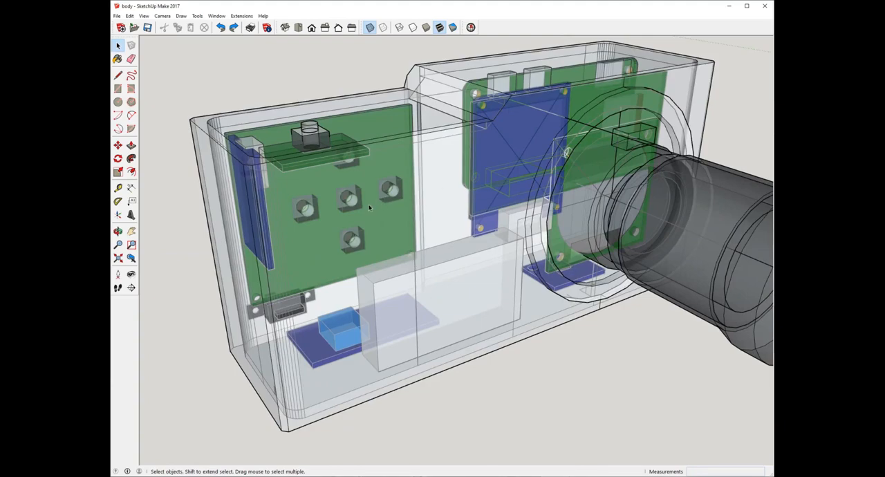
middle_drag(369, 208, 520, 176)
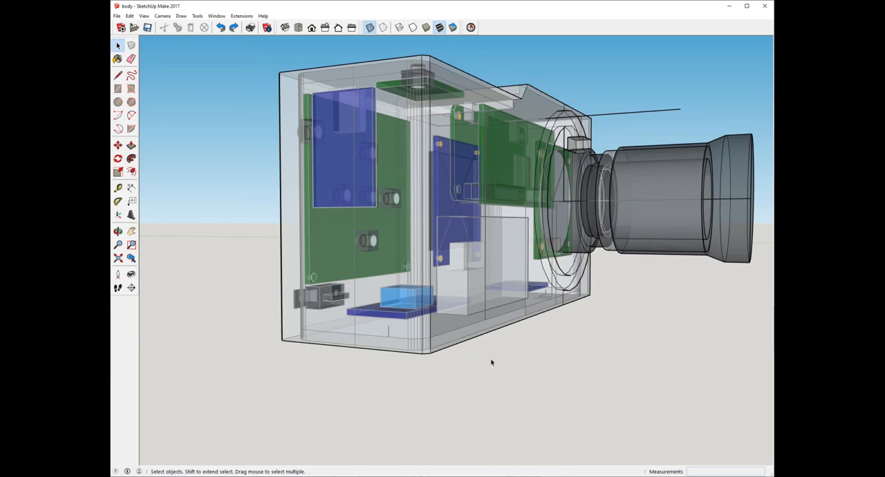
scroll(488, 361, down, 3)
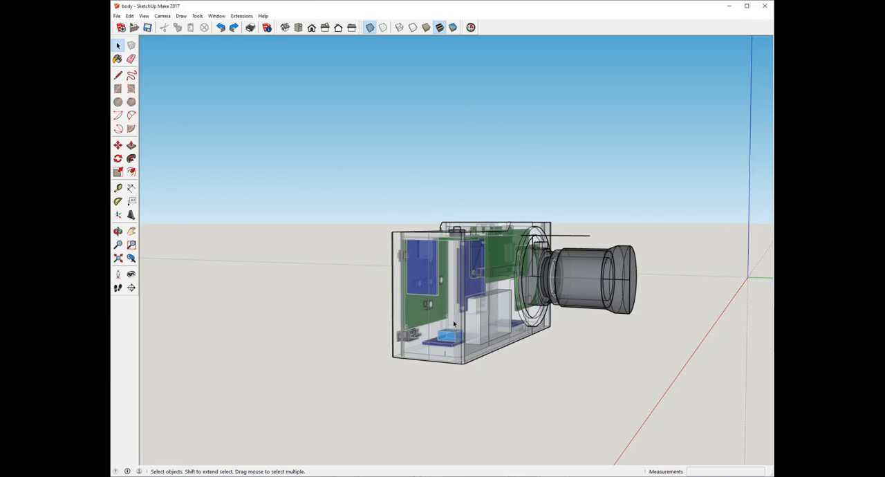
Step: Examine the main circuit boards behind the lens and the button board through the transparent front
scroll(453, 242, up, 2)
middle_drag(456, 222, 424, 252)
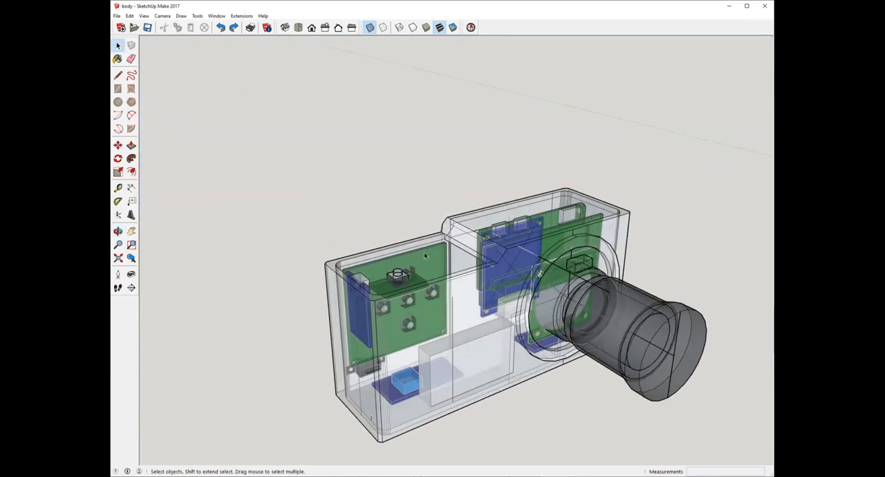
scroll(456, 242, up, 2)
scroll(456, 240, down, 2)
scroll(539, 230, up, 3)
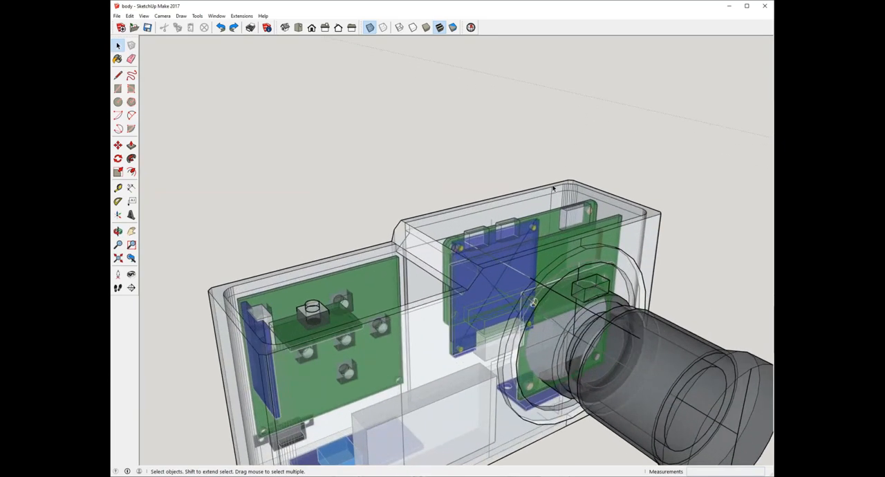
scroll(559, 240, down, 3)
middle_drag(559, 240, 476, 343)
scroll(367, 224, up, 3)
scroll(458, 244, down, 1)
Step: Inspect the screen, stacked boards and push buttons through the transparent back, closing in on the button cluster
middle_drag(458, 243, 346, 255)
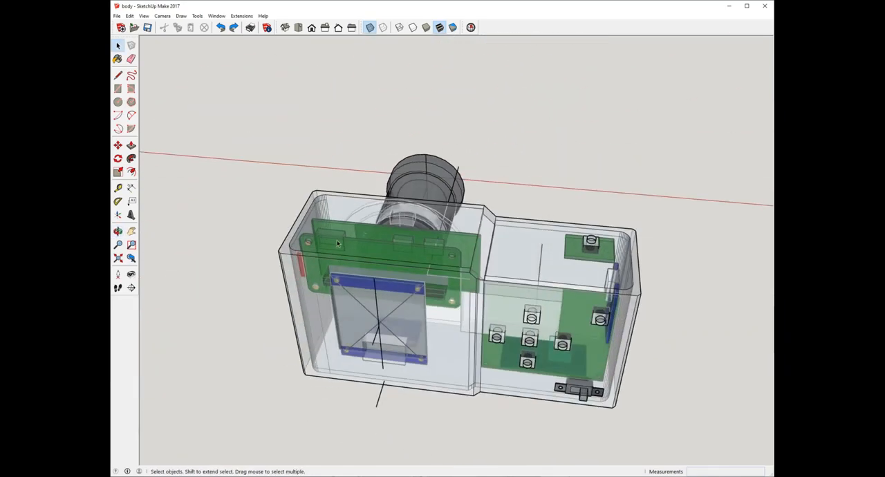
scroll(473, 257, up, 2)
middle_drag(392, 348, 488, 217)
scroll(492, 270, down, 3)
middle_drag(494, 294, 226, 375)
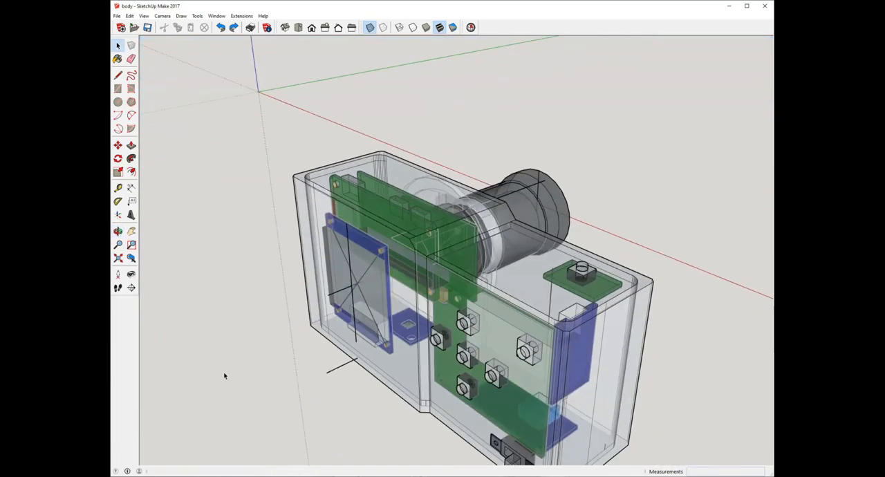
middle_drag(498, 280, 601, 268)
middle_drag(539, 287, 402, 344)
scroll(599, 297, up, 3)
scroll(402, 344, up, 2)
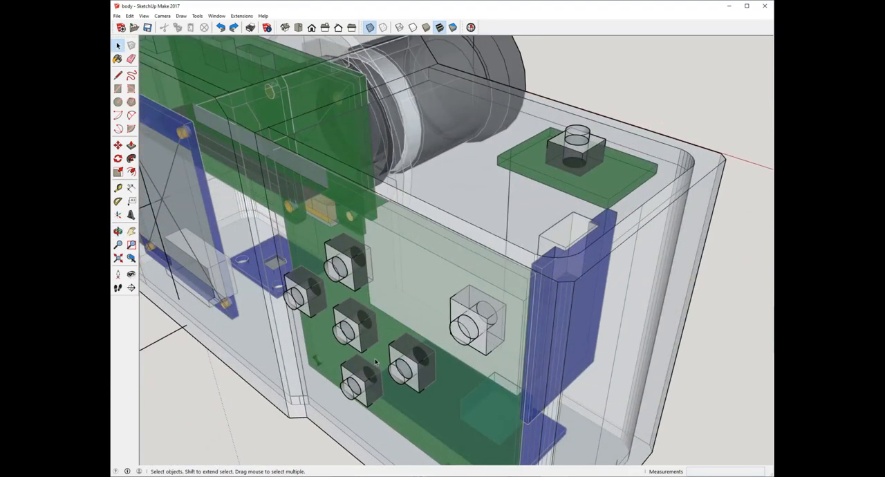
Step: Check the clearance of the screen and the small boards at the body's base from low side and straight back views
scroll(403, 344, down, 1)
middle_drag(342, 341, 283, 62)
scroll(422, 288, down, 5)
middle_drag(387, 273, 596, 257)
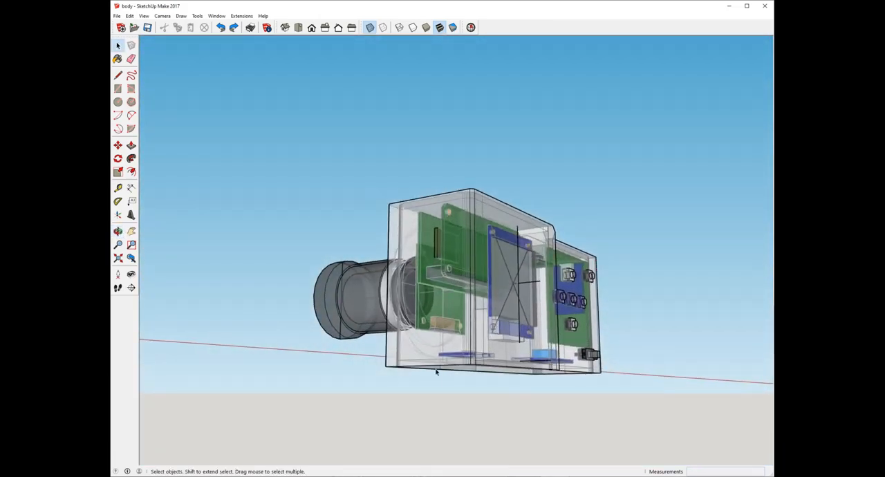
middle_drag(437, 372, 447, 389)
scroll(474, 364, up, 3)
middle_drag(475, 364, 422, 260)
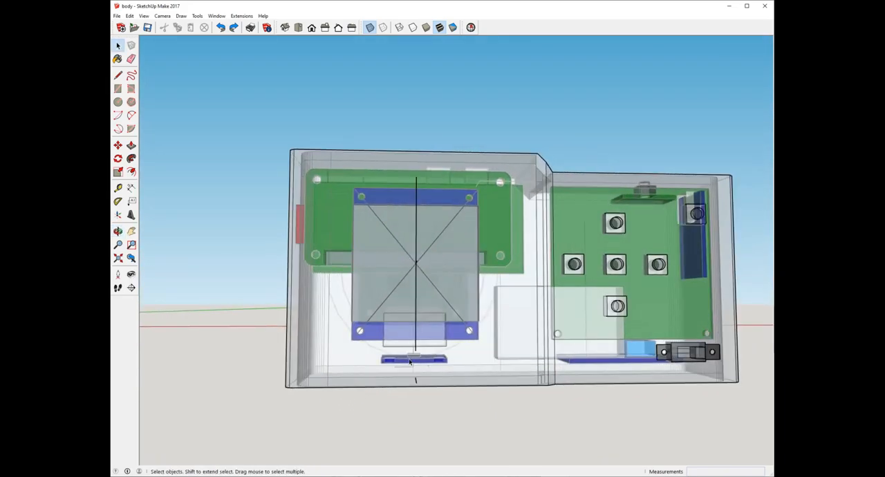
middle_drag(409, 361, 592, 430)
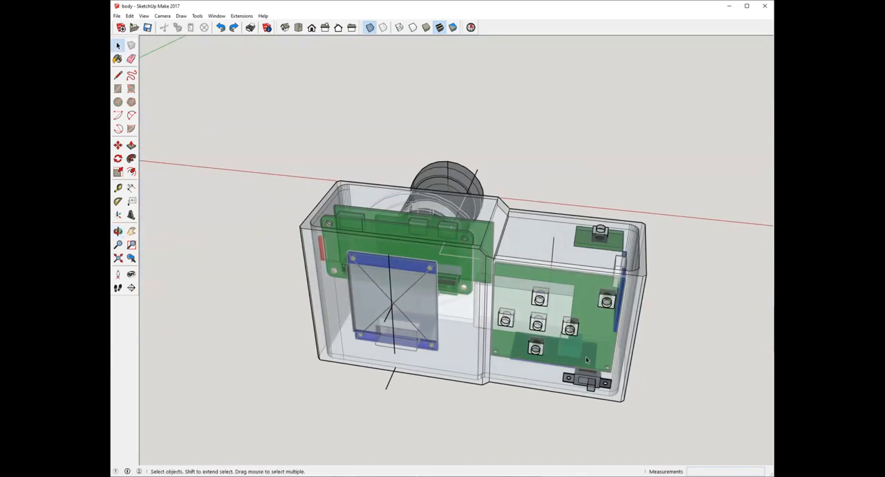
Step: Examine the small board at the grip end from above and the slide switch below the buttons from the back
middle_drag(564, 359, 300, 339)
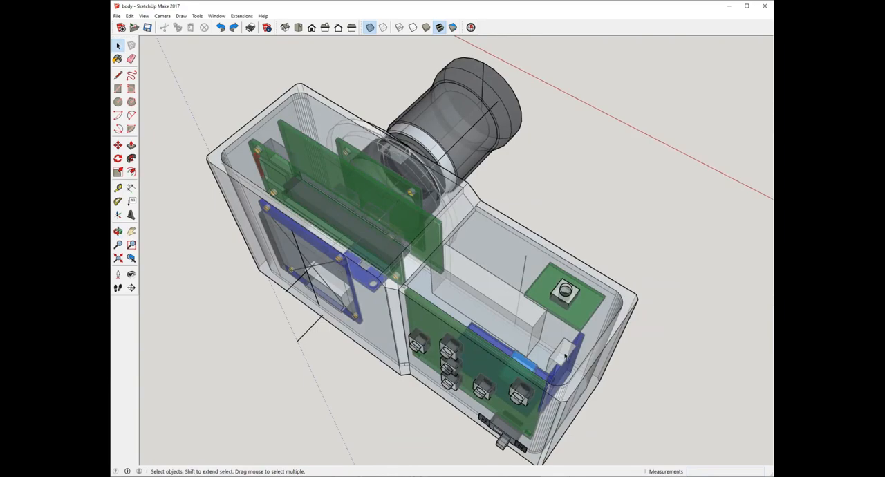
middle_drag(576, 350, 621, 335)
scroll(619, 335, down, 1)
middle_drag(545, 367, 661, 306)
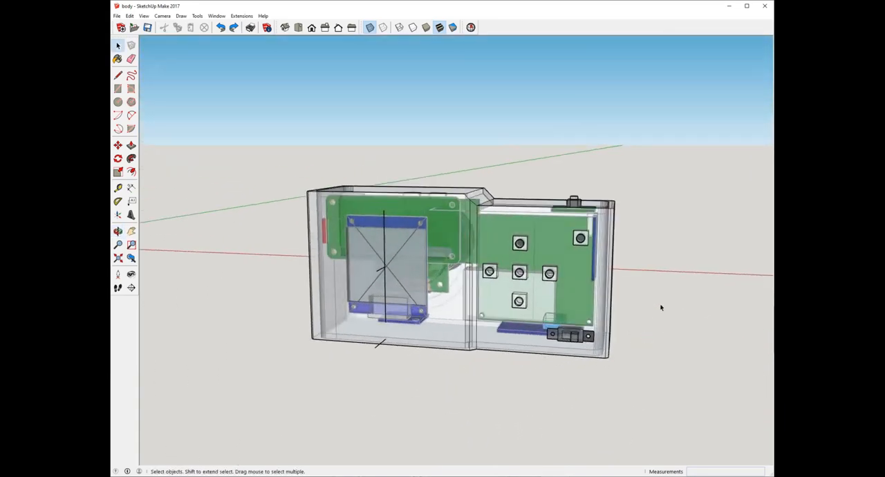
scroll(612, 294, up, 3)
middle_drag(557, 379, 579, 367)
scroll(579, 367, down, 1)
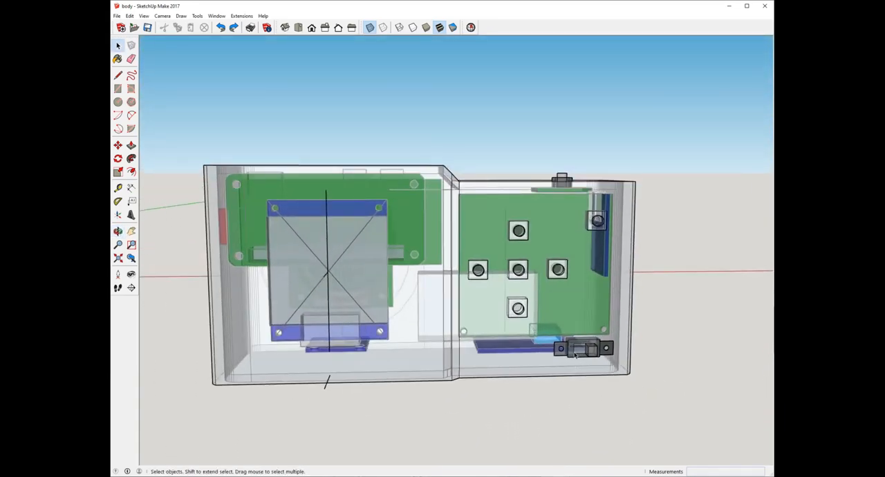
Step: Review the spacing between stacked boards, battery block and top button from above, ending at the lens side
middle_drag(598, 317, 584, 373)
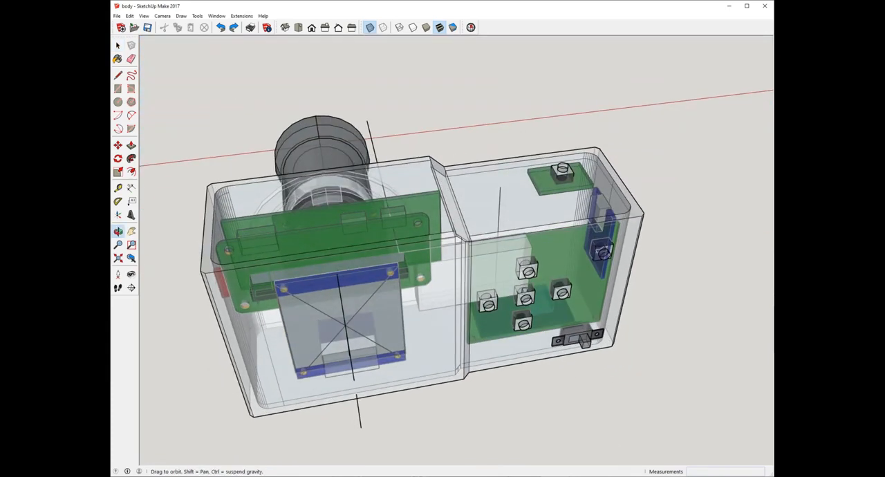
middle_drag(608, 463, 502, 326)
scroll(502, 326, up, 1)
mouse_move(379, 355)
middle_down()
mouse_move(547, 266)
mouse_move(461, 351)
mouse_move(638, 365)
mouse_move(646, 374)
mouse_move(507, 368)
mouse_move(523, 438)
mouse_move(488, 411)
mouse_move(410, 401)
mouse_move(425, 384)
middle_up()
mouse_move(538, 99)
middle_down()
mouse_move(263, 259)
mouse_move(327, 63)
middle_up()
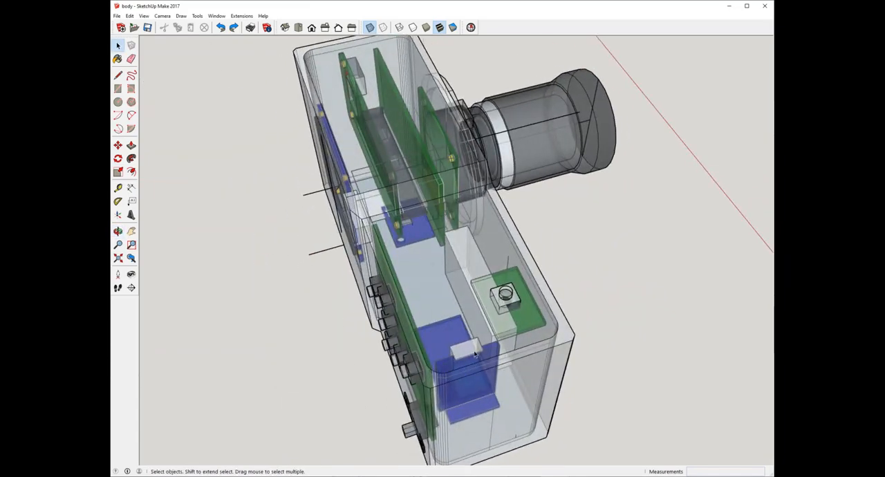
mouse_move(475, 354)
middle_down()
mouse_move(622, 198)
mouse_move(558, 234)
middle_up()
middle_drag(392, 215, 619, 283)
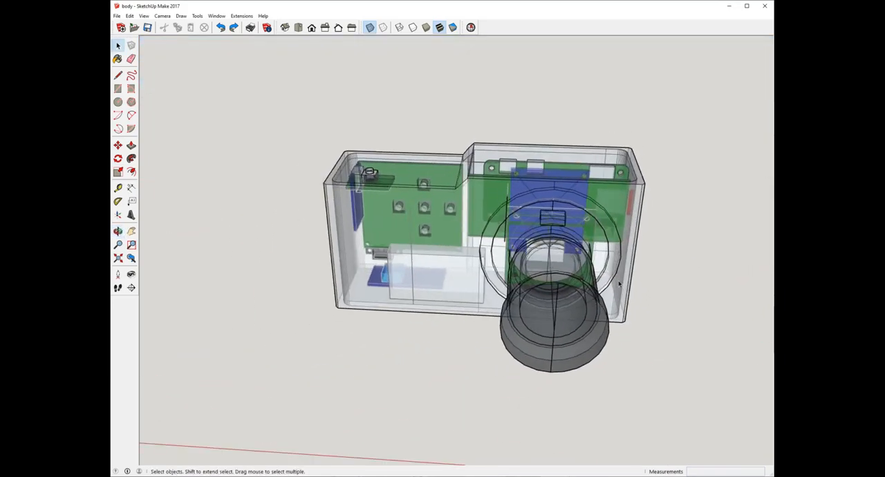
middle_drag(522, 227, 487, 223)
Step: Turn off X-ray display and inspect the closed body's lens mount ring, card slot end and back
click(369, 28)
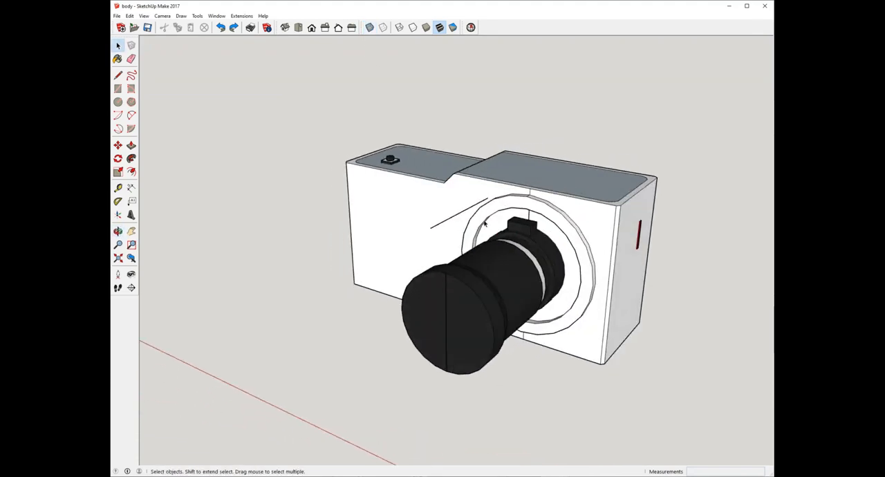
scroll(489, 219, up, 3)
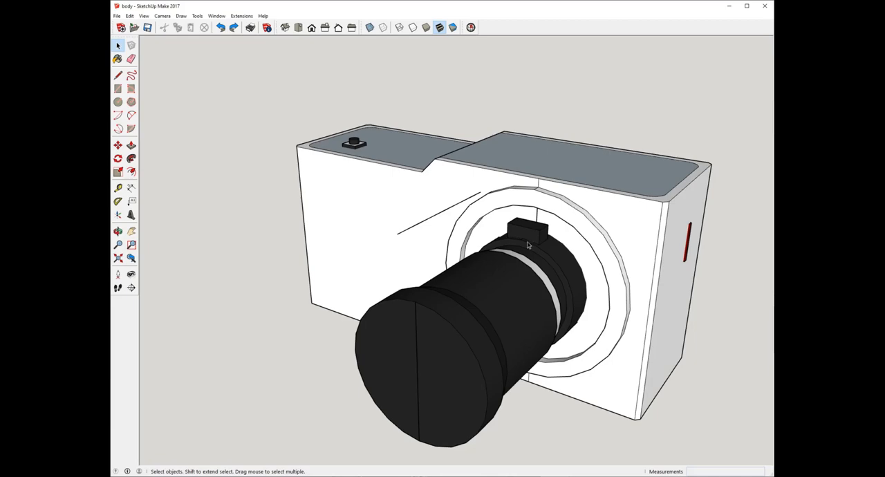
middle_drag(529, 246, 430, 293)
scroll(501, 281, up, 2)
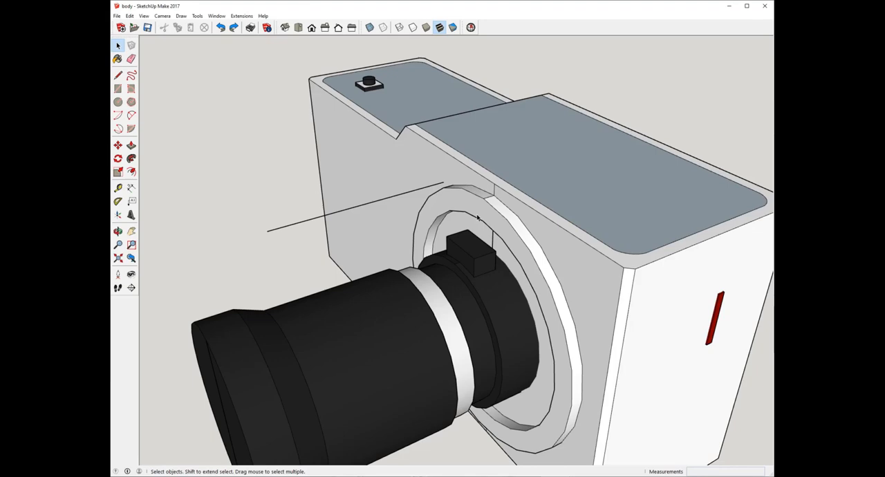
middle_drag(550, 206, 420, 374)
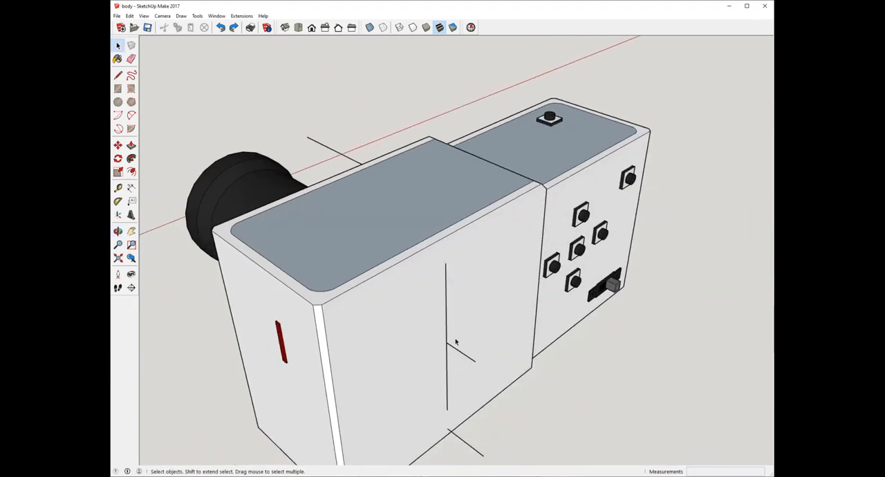
middle_drag(550, 232, 561, 185)
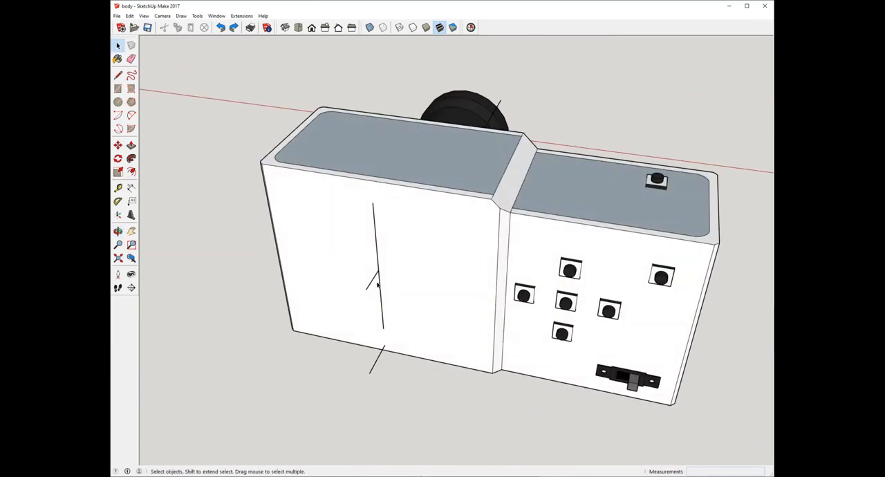
middle_drag(405, 258, 578, 239)
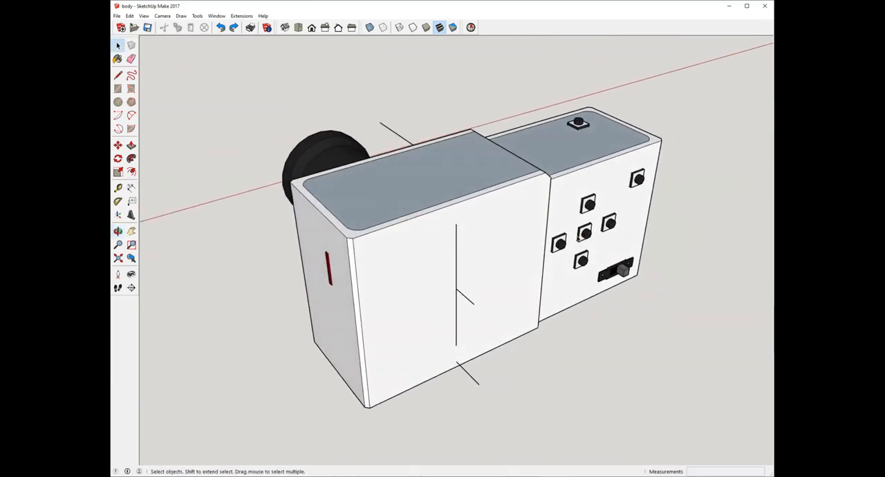
middle_drag(400, 239, 527, 207)
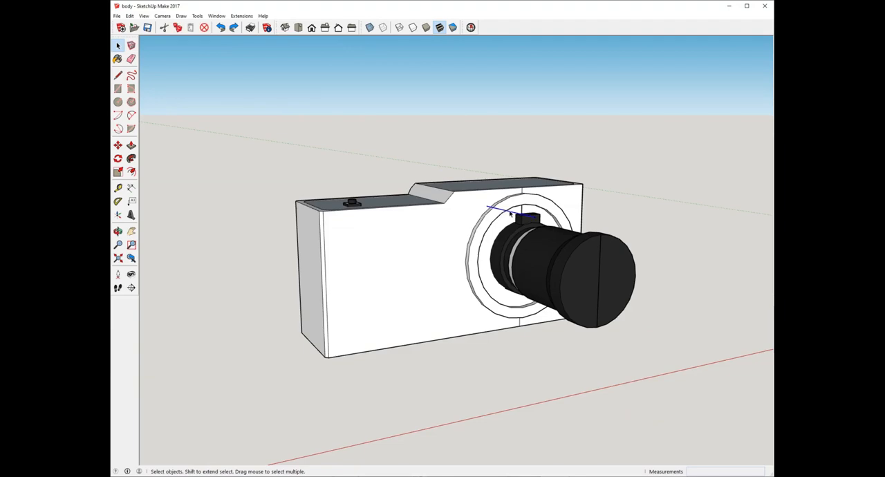
Step: Delete the stray lines on and sticking out of the body's back face
middle_drag(346, 239, 333, 285)
click(468, 363)
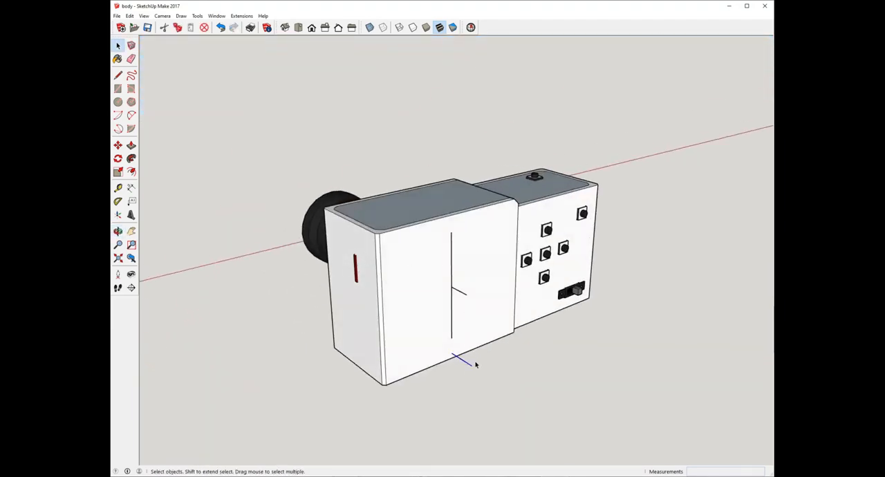
key(Delete)
click(460, 293)
key(Delete)
click(452, 283)
key(Delete)
click(451, 301)
key(Delete)
Step: Inspect the blank back face and the button side of the closed body around to the grip end
middle_drag(456, 300, 418, 302)
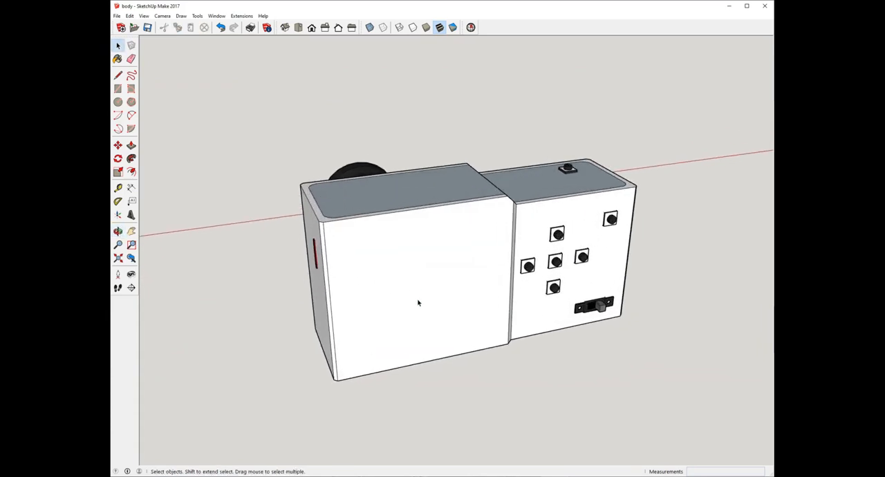
click(422, 289)
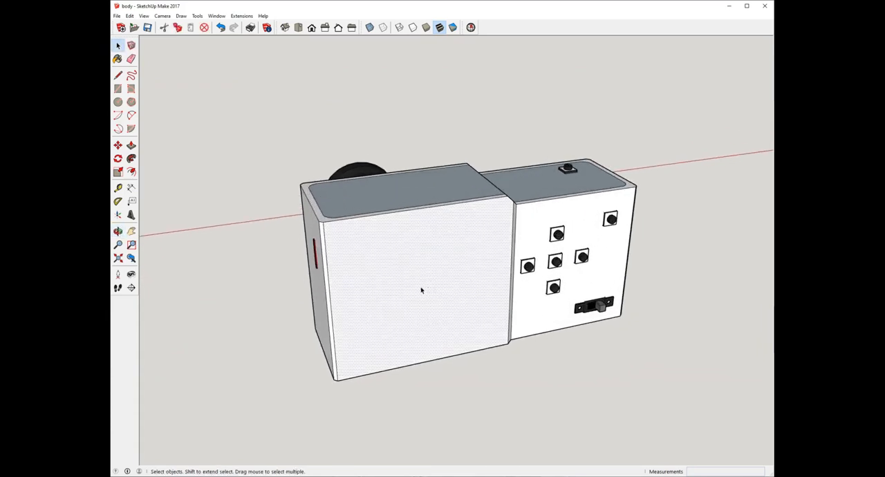
key(Delete)
scroll(425, 291, up, 2)
middle_drag(556, 270, 456, 290)
scroll(455, 291, down, 2)
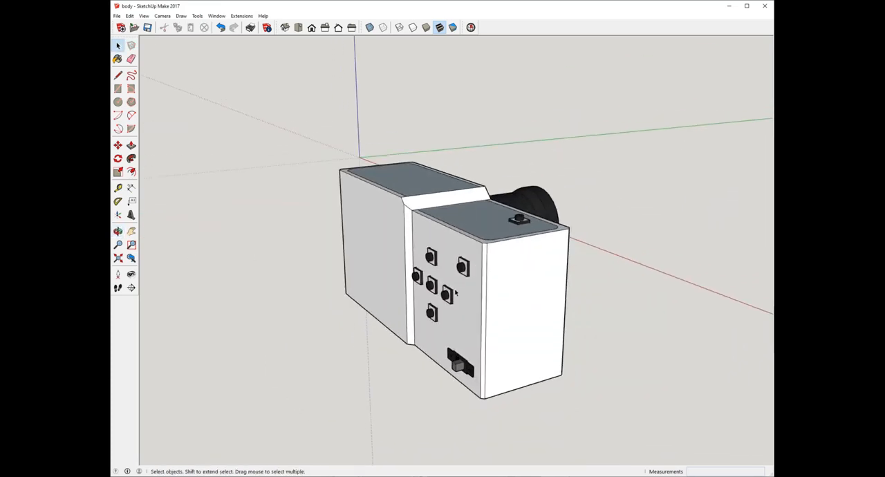
scroll(456, 293, down, 1)
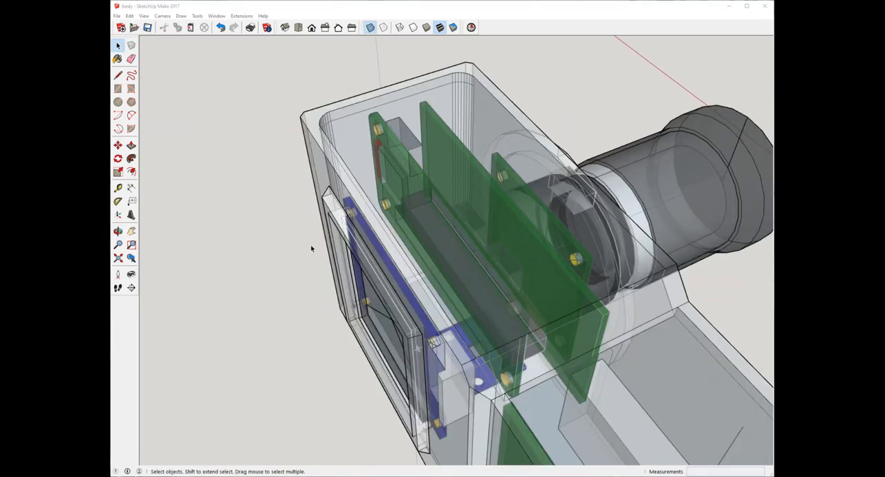
Step: Turn off X-ray display and inspect the raised screen frame and its opening on the body's back
scroll(311, 249, down, 1)
click(351, 27)
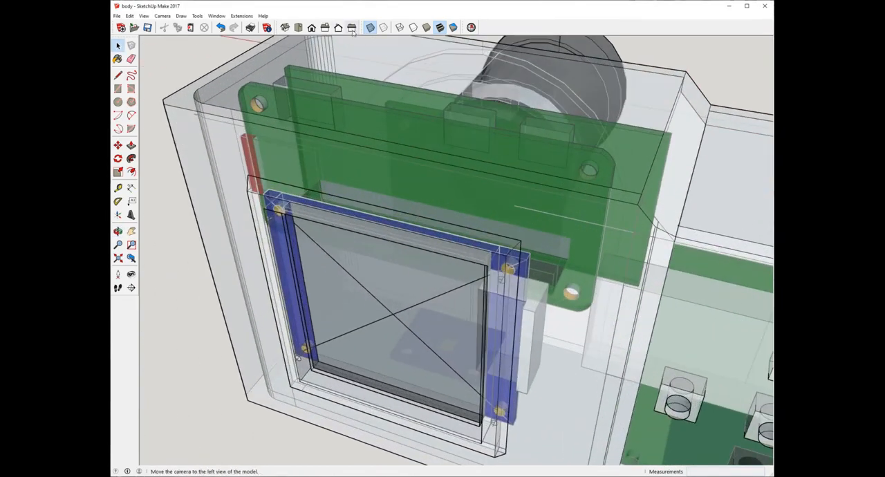
click(369, 29)
middle_drag(494, 228, 618, 236)
scroll(551, 237, down, 3)
middle_drag(551, 237, 270, 225)
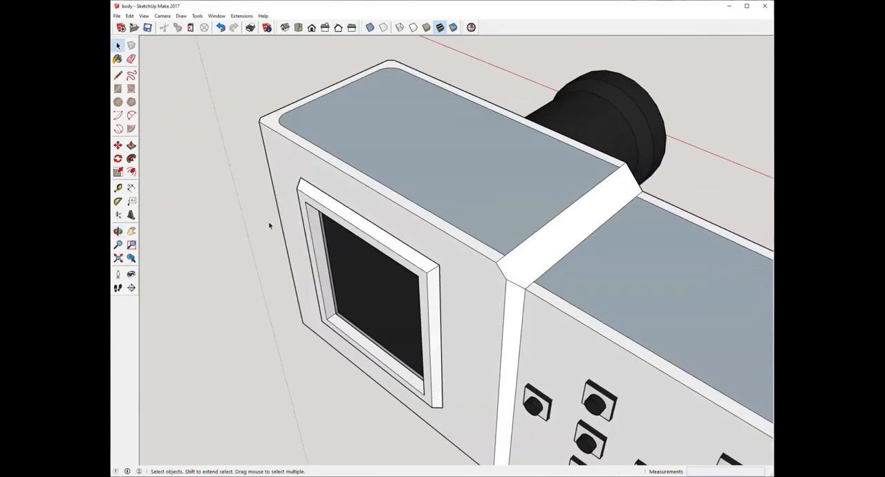
Step: Turn X-ray display back on and examine how the screen board sits behind the raised frame
click(370, 28)
middle_drag(410, 181, 273, 267)
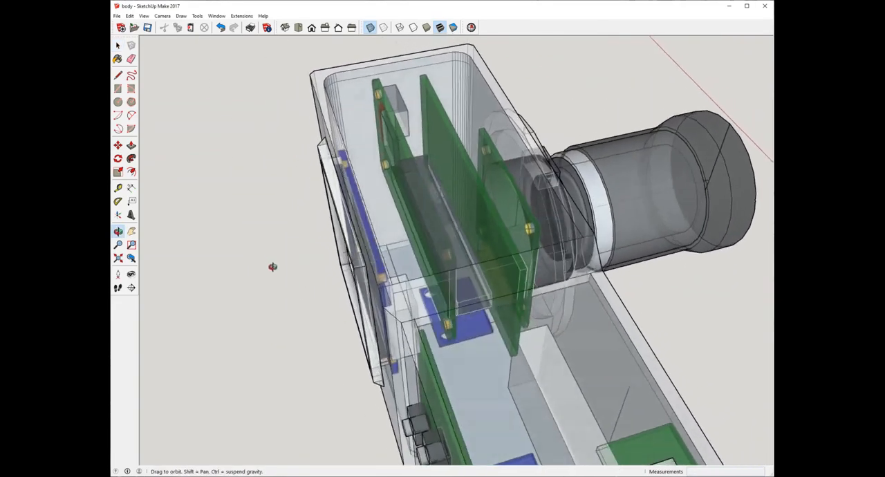
scroll(393, 266, up, 2)
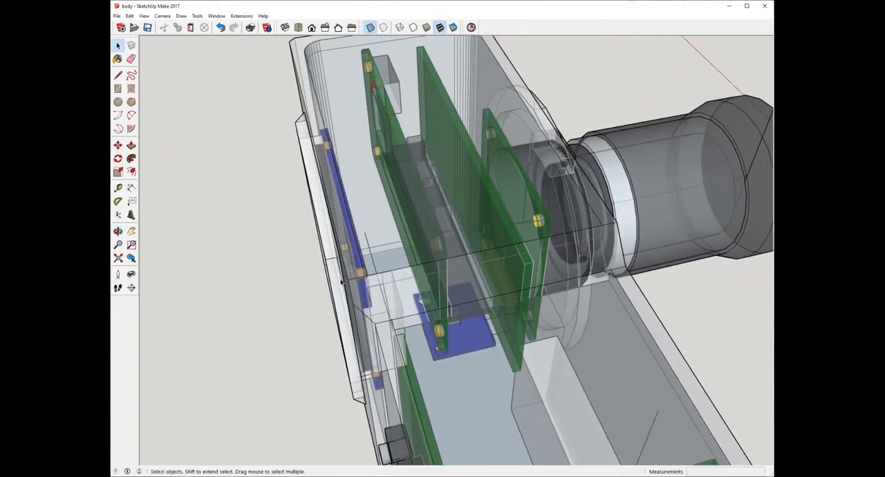
middle_drag(341, 279, 385, 316)
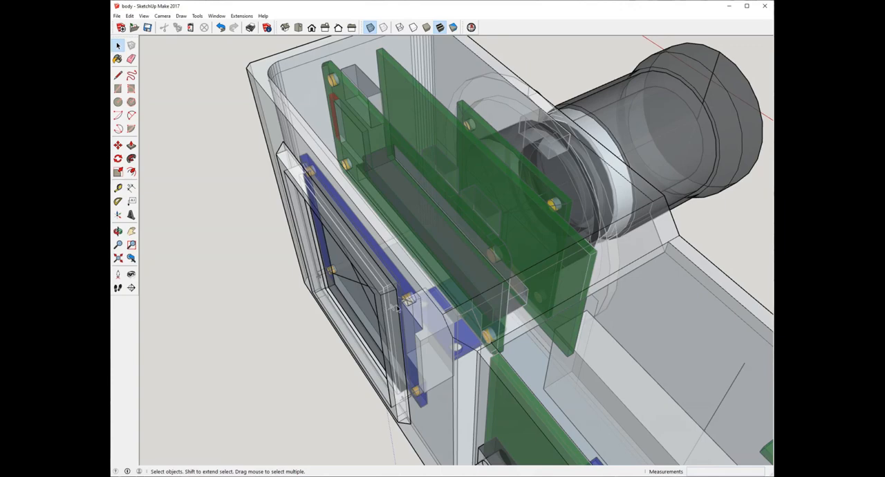
Step: Examine the screen board's mounting posts and its clearance to the raised frame through the transparent body
middle_drag(397, 309, 393, 326)
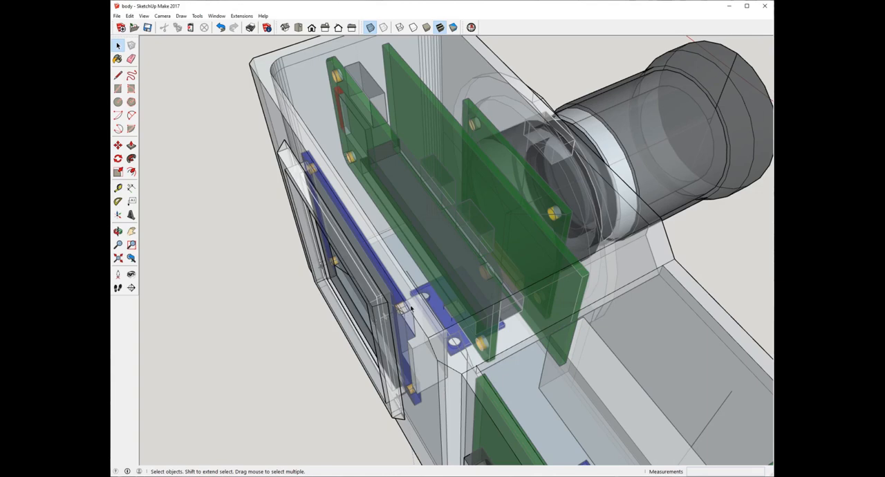
middle_drag(409, 308, 439, 328)
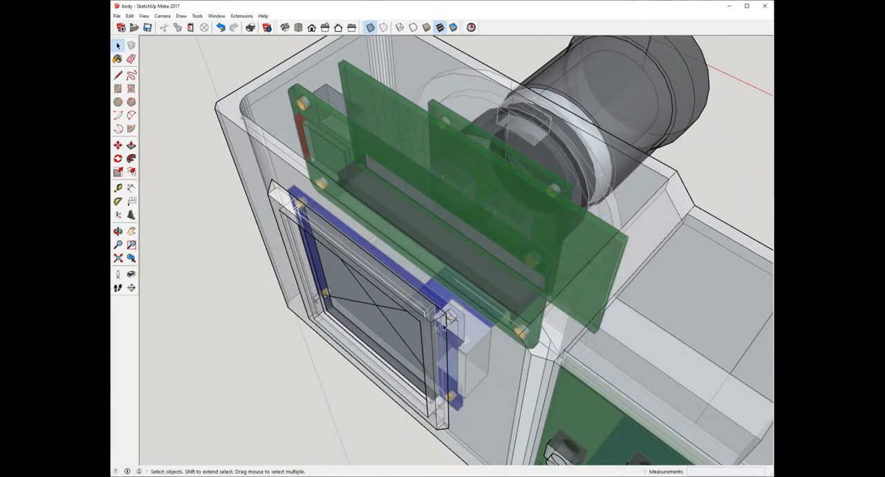
middle_drag(428, 334, 190, 296)
scroll(484, 293, up, 2)
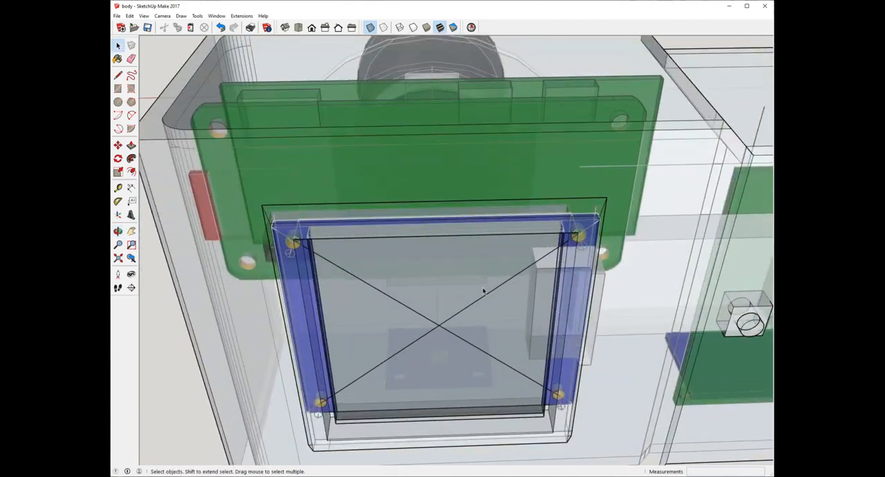
middle_drag(484, 292, 299, 198)
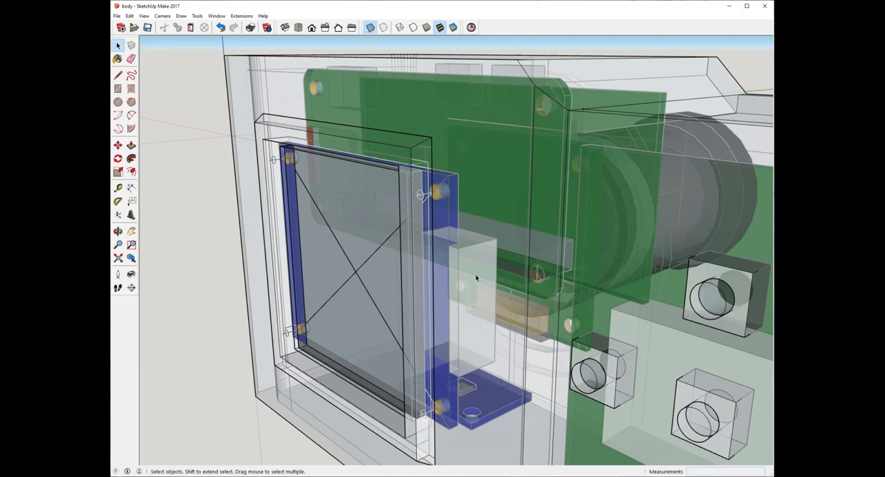
scroll(359, 187, down, 2)
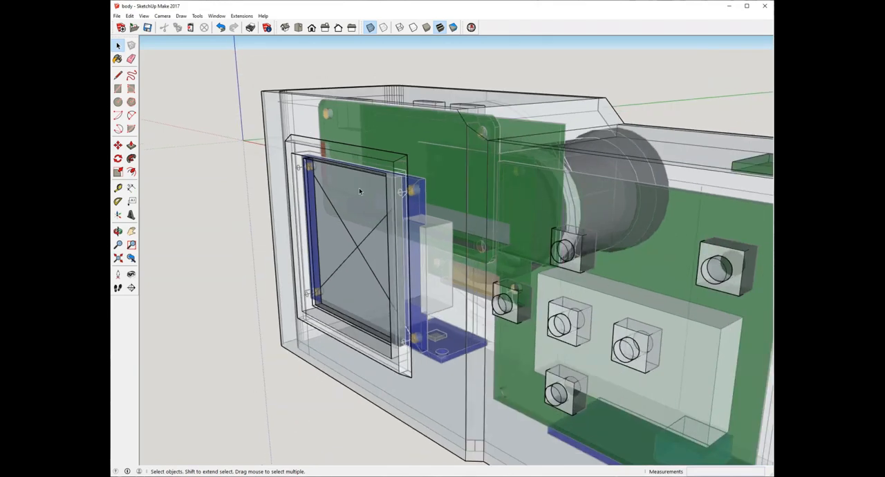
Step: Turn off X-ray display and check how the screen sits in the raised frame's opening from both sides
click(371, 27)
middle_drag(375, 164, 335, 165)
scroll(380, 189, down, 2)
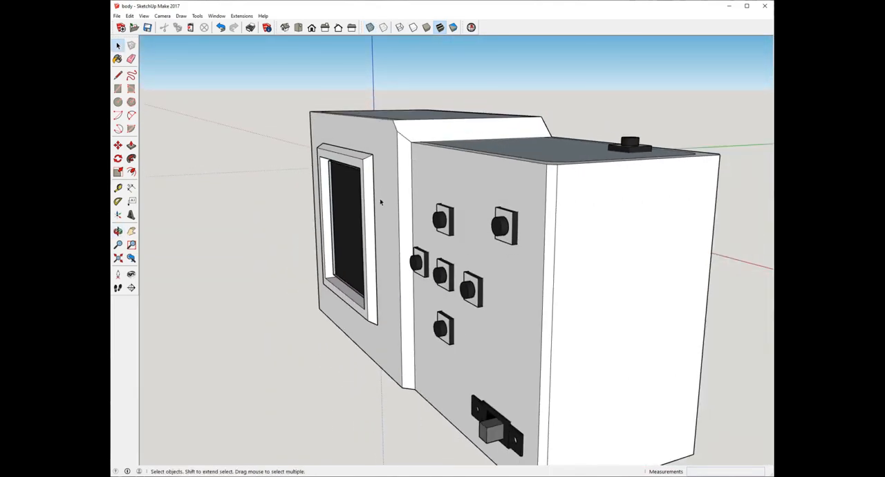
middle_drag(355, 179, 437, 208)
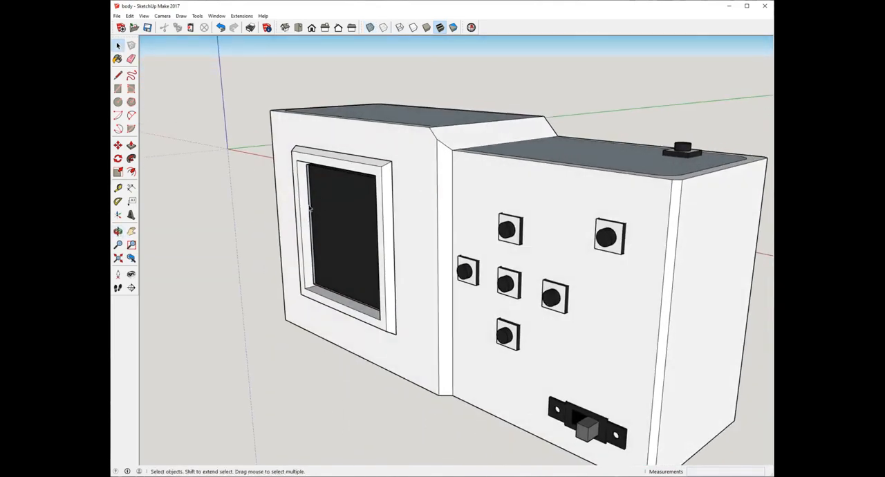
scroll(299, 217, up, 4)
middle_drag(293, 270, 630, 172)
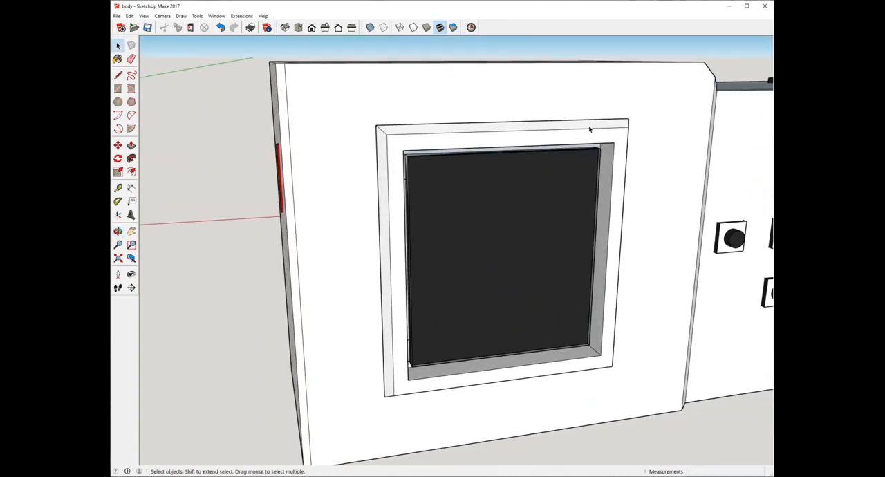
middle_drag(590, 128, 356, 221)
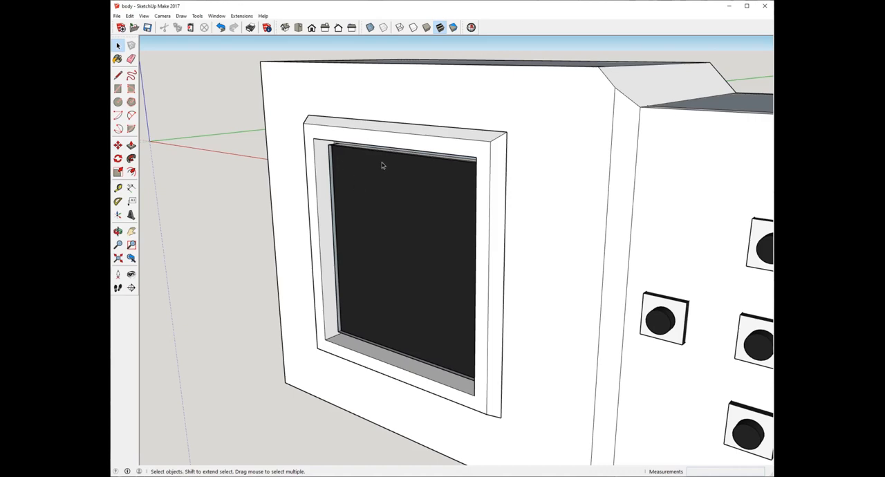
middle_drag(358, 161, 358, 224)
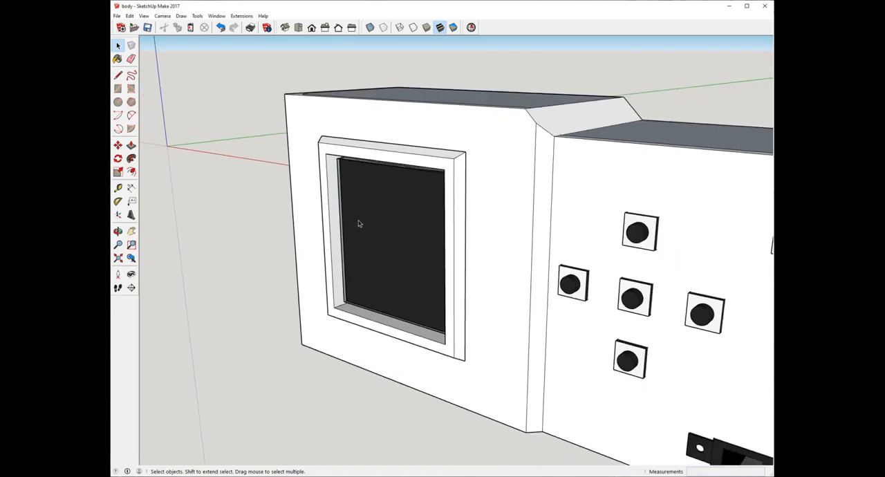
Step: Inspect the raised screen frame's sloped outer edges and inner walls against the body's back face
scroll(368, 215, down, 3)
mouse_move(472, 231)
middle_down()
mouse_move(574, 191)
mouse_move(643, 261)
middle_up()
scroll(488, 241, up, 3)
mouse_move(488, 239)
middle_down()
mouse_move(626, 278)
mouse_move(297, 277)
middle_up()
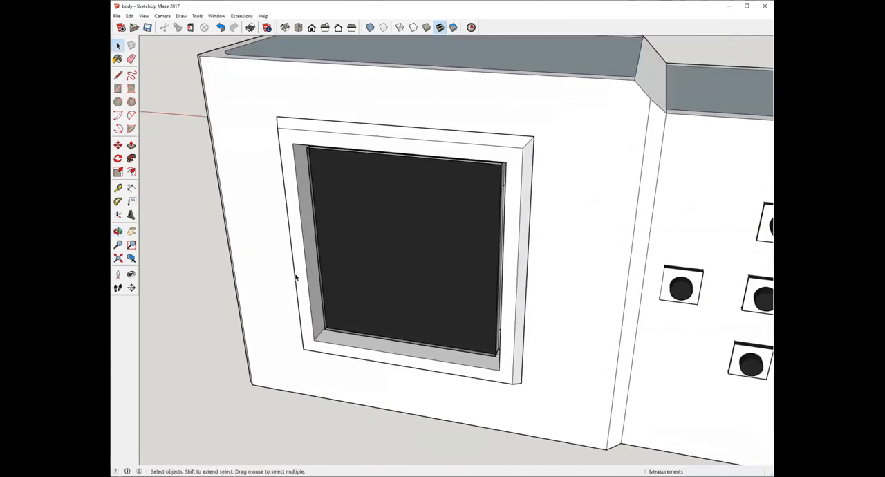
scroll(298, 270, down, 4)
mouse_move(309, 245)
middle_down()
mouse_move(291, 207)
mouse_move(256, 192)
mouse_move(429, 180)
mouse_move(626, 137)
mouse_move(545, 229)
mouse_move(632, 217)
mouse_move(650, 189)
mouse_move(388, 210)
mouse_move(265, 233)
mouse_move(352, 200)
middle_up()
scroll(421, 239, up, 5)
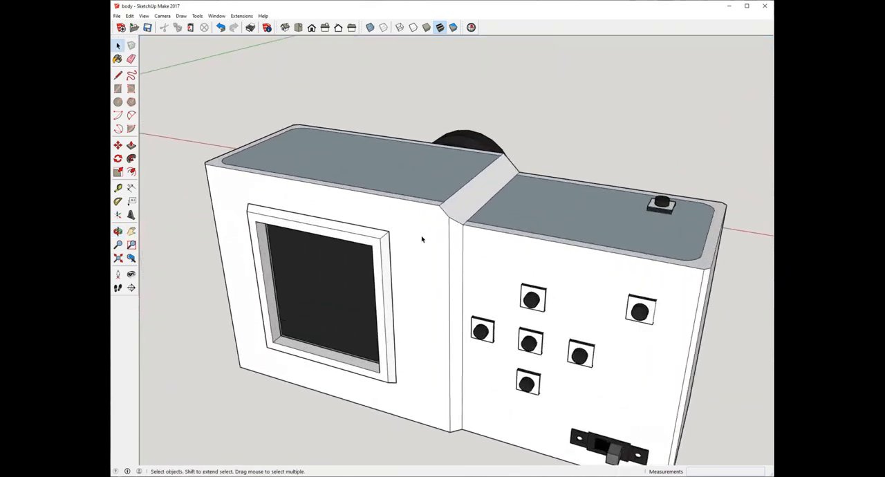
Step: Inspect the body's top face, the sloped step between its two heights, and the lens side
mouse_move(407, 253)
middle_down()
mouse_move(311, 228)
mouse_move(223, 237)
mouse_move(434, 214)
mouse_move(380, 274)
mouse_move(360, 266)
middle_up()
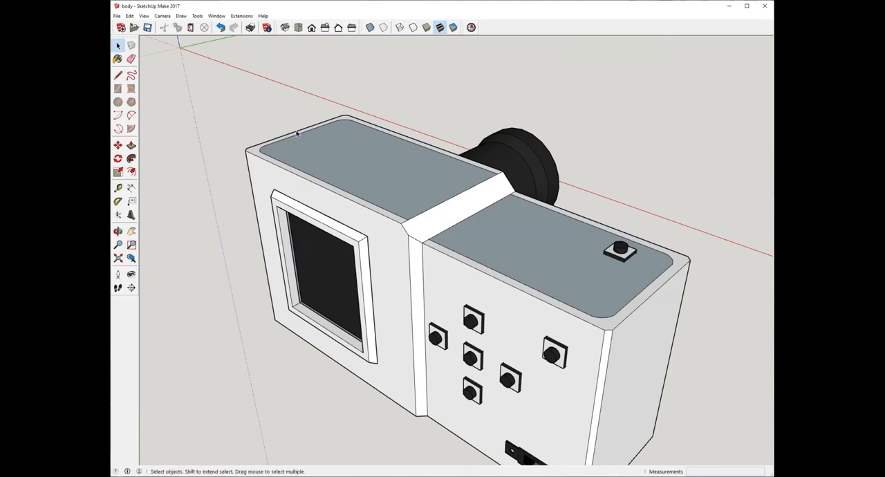
mouse_move(467, 219)
middle_down()
mouse_move(346, 198)
mouse_move(143, 186)
mouse_move(608, 222)
mouse_move(622, 211)
mouse_move(530, 211)
mouse_move(607, 198)
mouse_move(594, 207)
middle_up()
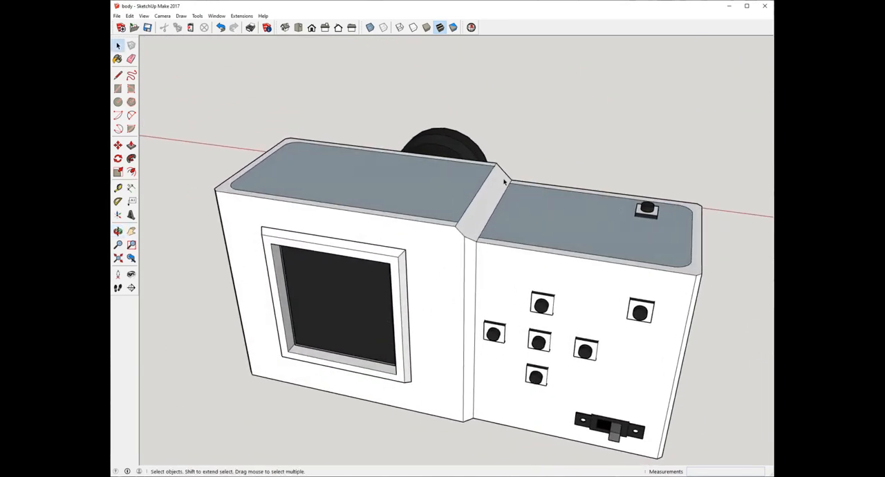
mouse_move(504, 181)
middle_down()
mouse_move(186, 264)
mouse_move(450, 229)
mouse_move(595, 225)
middle_up()
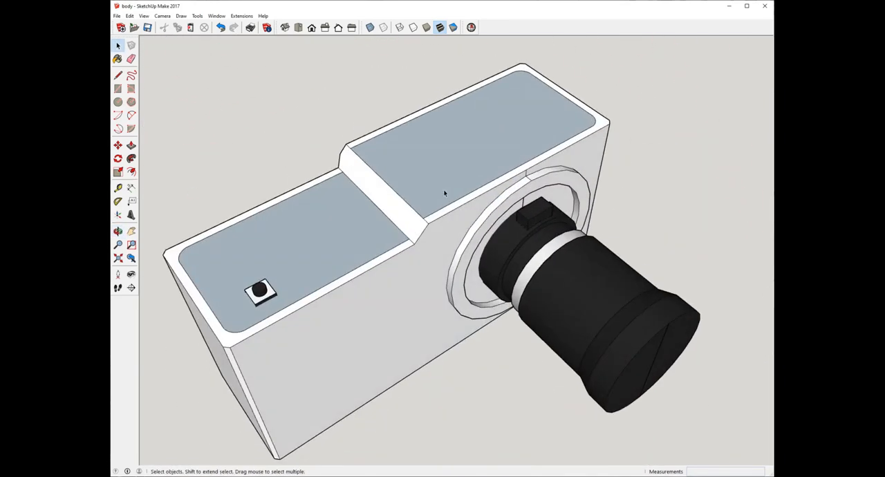
mouse_move(409, 245)
middle_down()
mouse_move(387, 294)
mouse_move(492, 290)
middle_up()
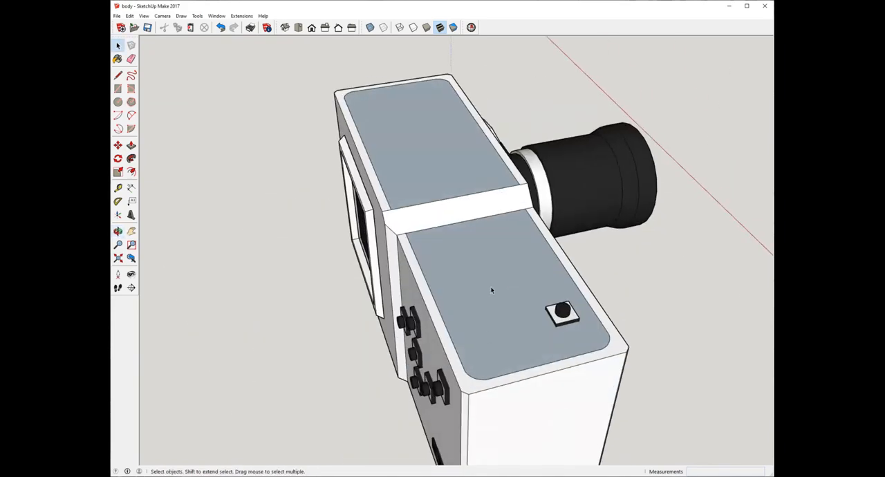
scroll(535, 334, down, 2)
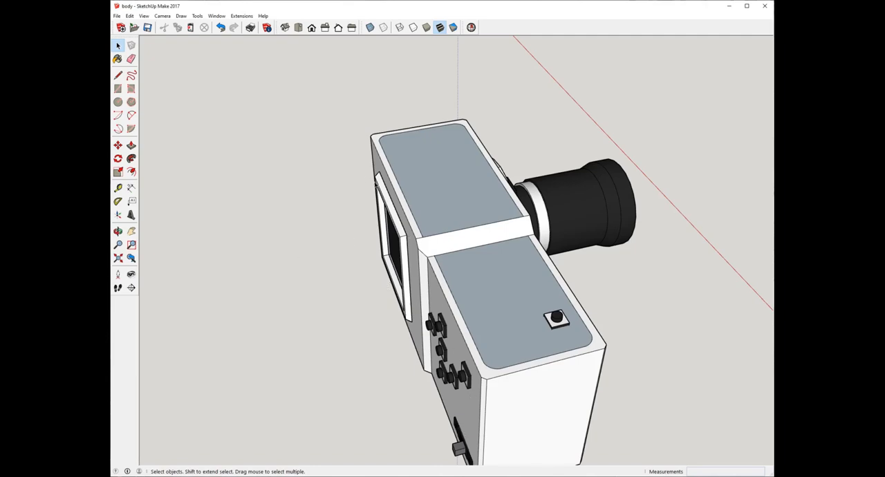
middle_drag(526, 201, 749, 150)
middle_drag(443, 181, 618, 164)
middle_drag(387, 173, 451, 145)
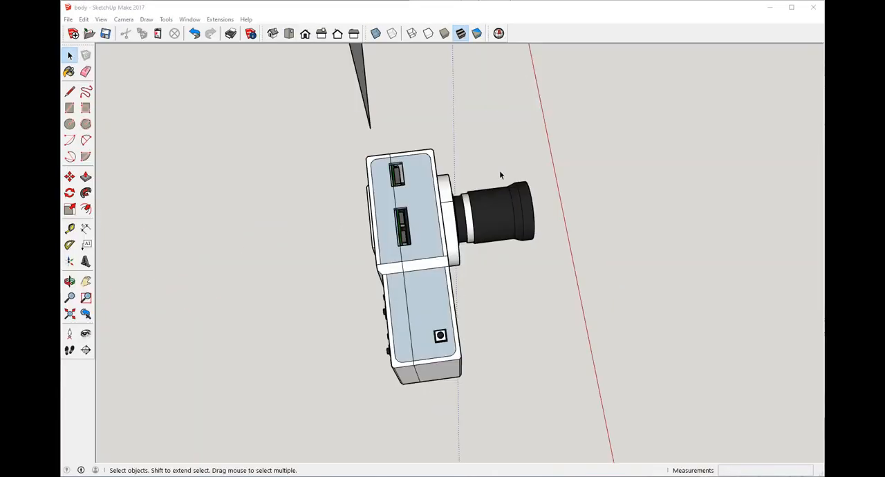
Step: Examine the connector cutouts in the top face of the body version with port openings
scroll(498, 173, down, 4)
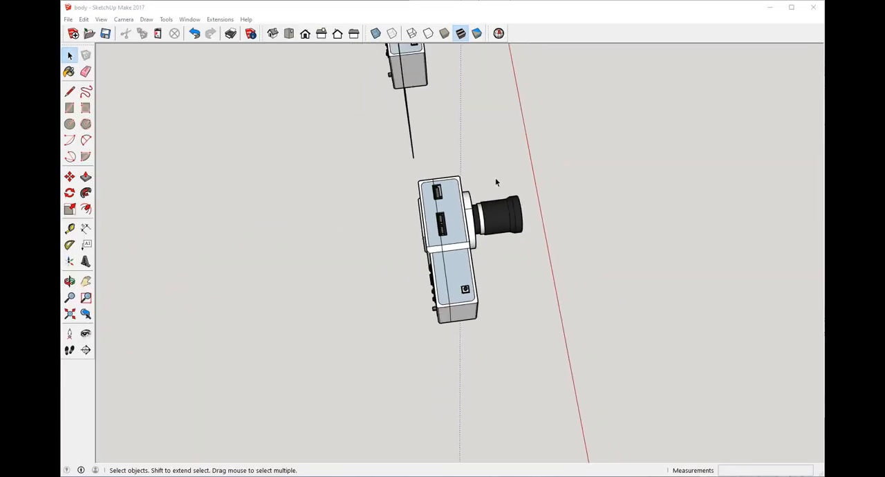
scroll(450, 172, up, 3)
scroll(519, 280, down, 2)
middle_drag(519, 281, 145, 259)
scroll(526, 196, up, 5)
middle_drag(526, 195, 499, 341)
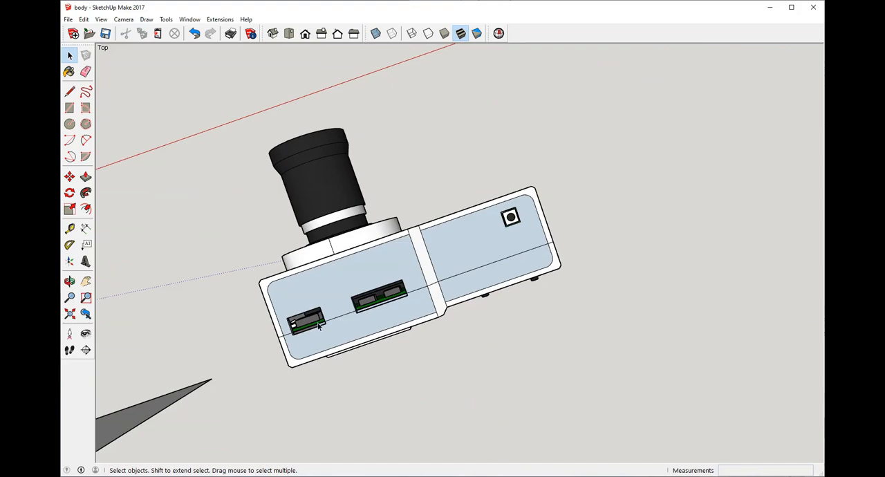
scroll(311, 332, up, 4)
scroll(274, 331, up, 2)
middle_drag(274, 331, 350, 281)
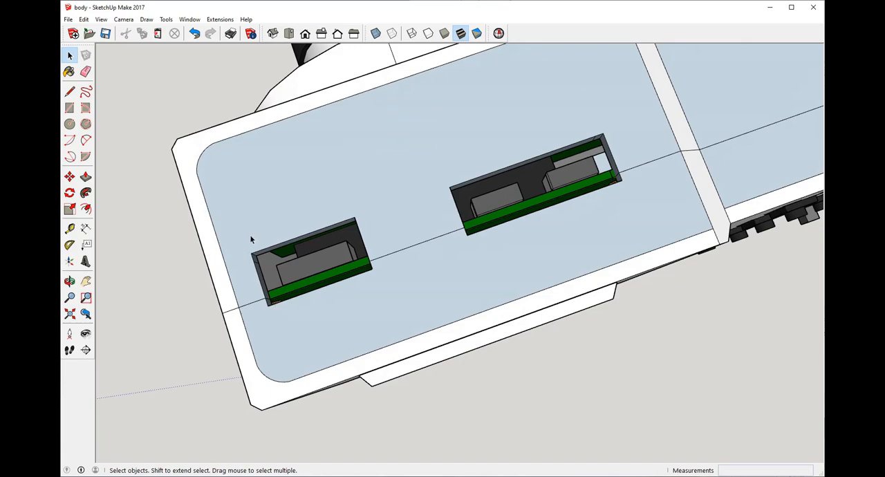
Step: Inspect the port openings on the top and end faces and the split line running across the body
scroll(403, 243, down, 3)
middle_drag(403, 243, 483, 238)
scroll(475, 246, down, 2)
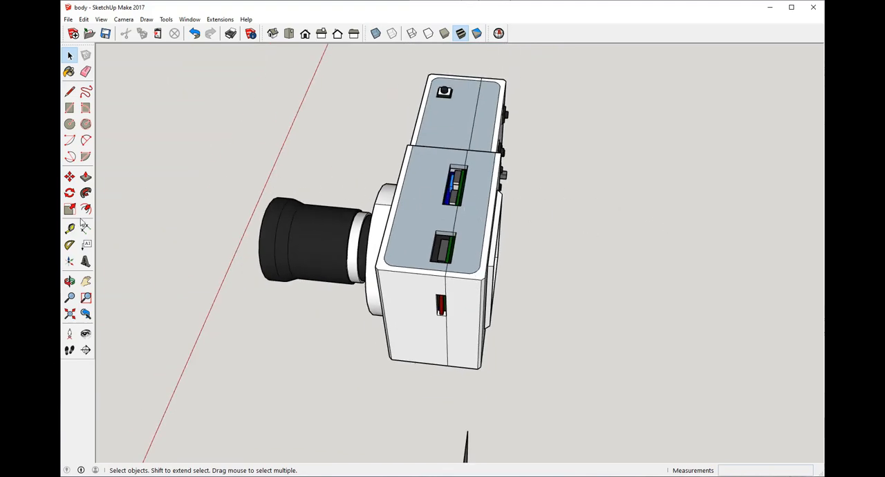
middle_drag(463, 188, 383, 315)
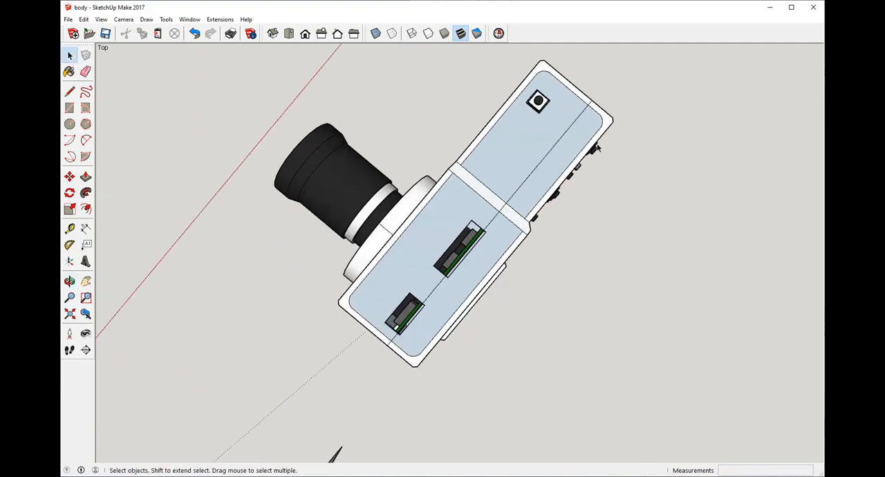
middle_drag(441, 139, 341, 100)
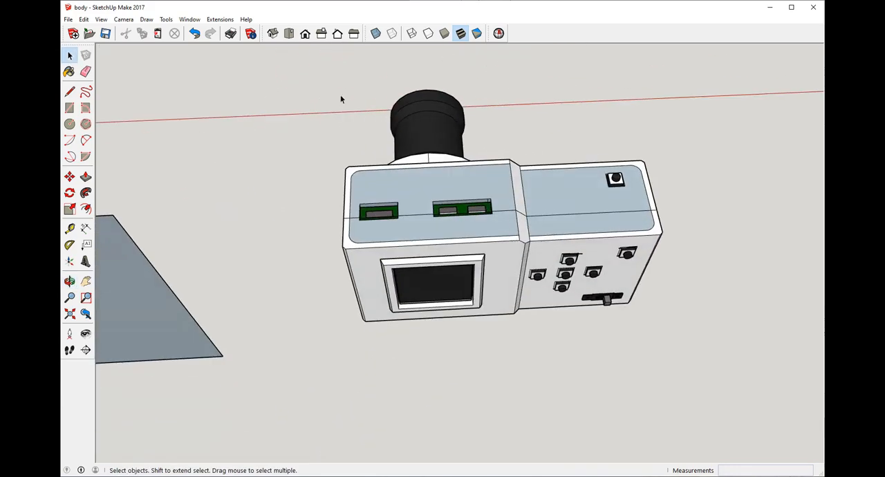
middle_drag(465, 215, 424, 166)
scroll(478, 281, up, 3)
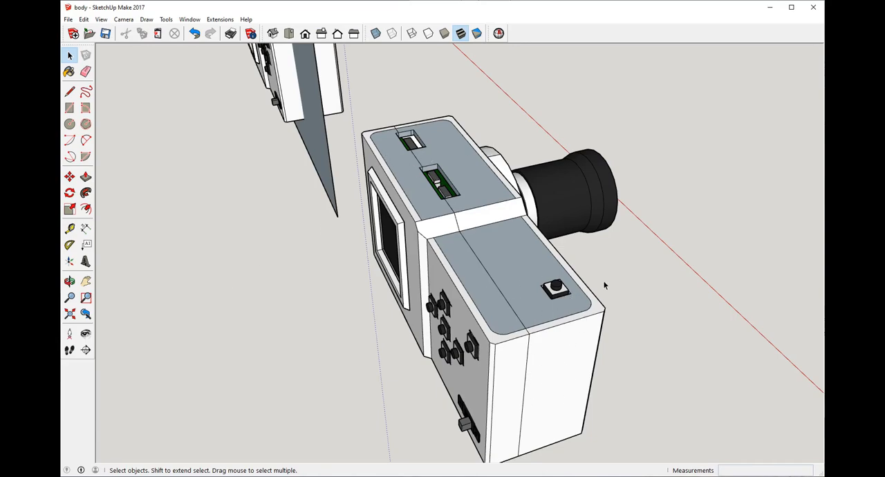
Step: Check the split line down the grip end and the raised ring around the lens on the front
middle_drag(387, 289, 417, 177)
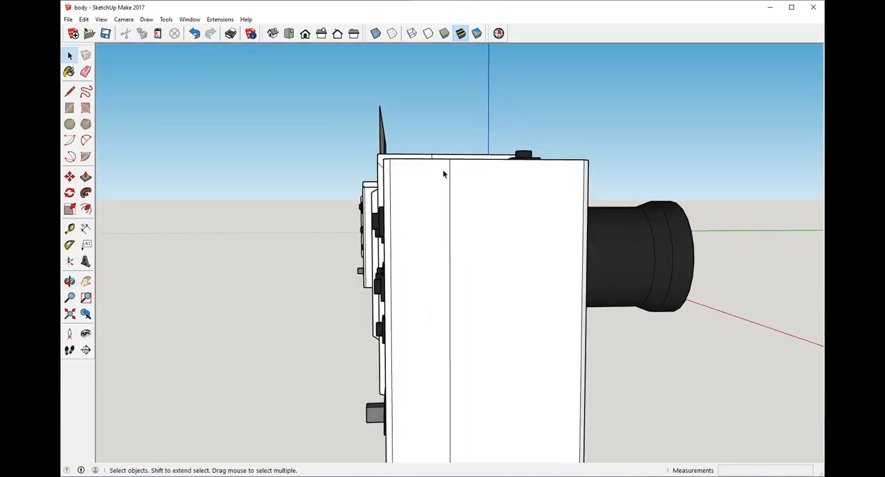
middle_drag(469, 184, 465, 252)
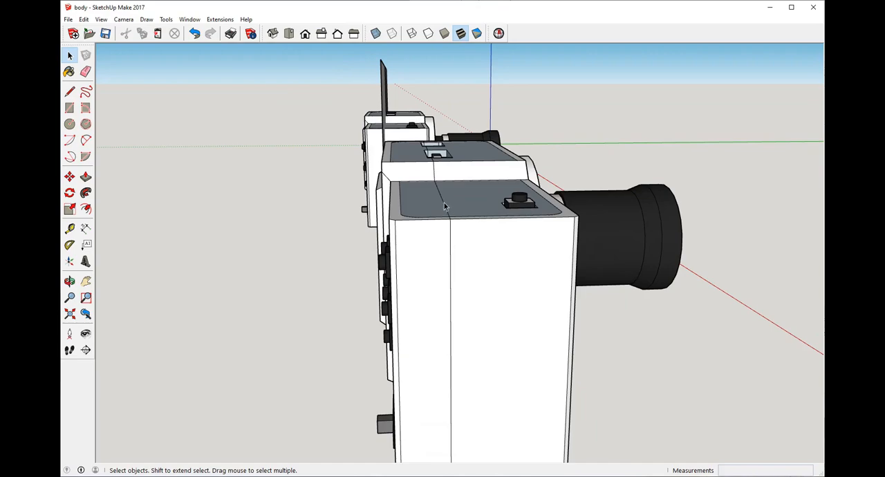
middle_drag(463, 202, 534, 285)
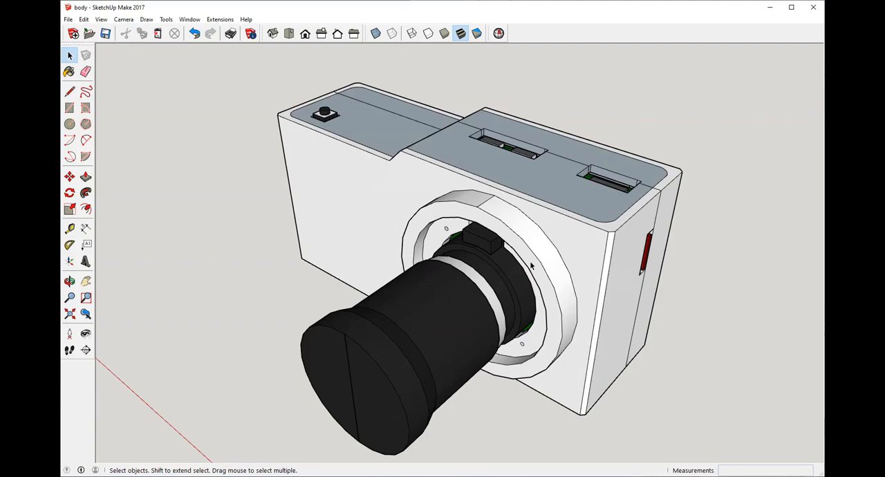
middle_drag(556, 248, 408, 278)
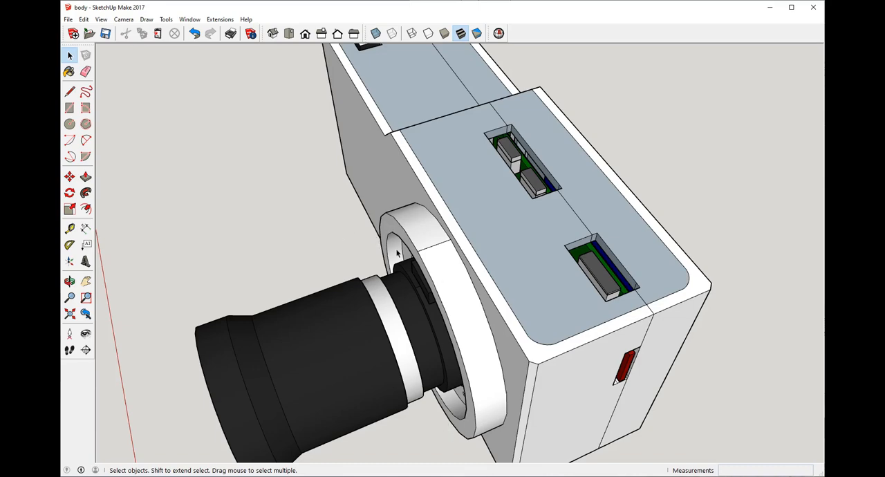
middle_drag(397, 253, 443, 208)
scroll(480, 165, down, 5)
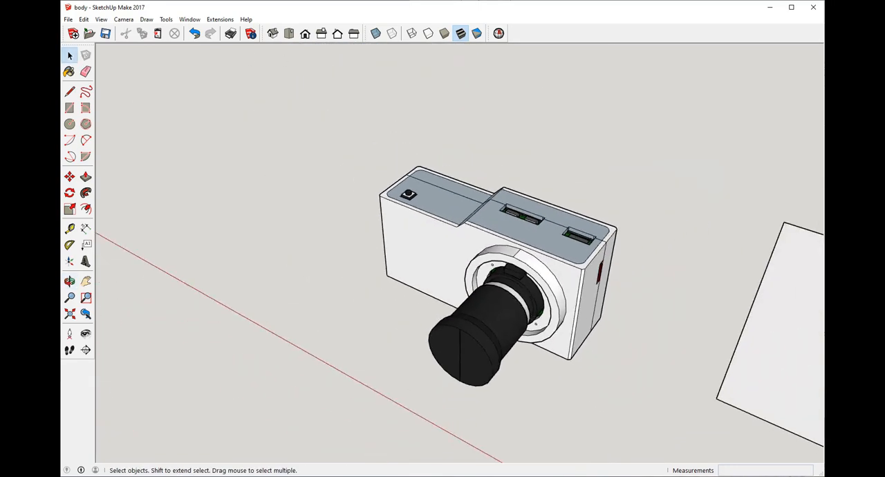
Step: Push/Pull the front face of the ring around the lens outward about 2 inches to enclose the lens
key(p)
drag(539, 307, 467, 333)
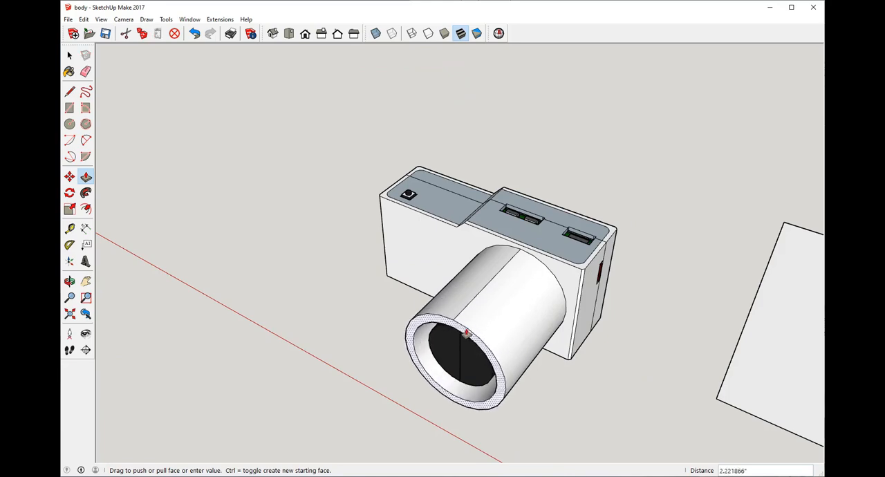
middle_drag(467, 333, 554, 188)
click(603, 253)
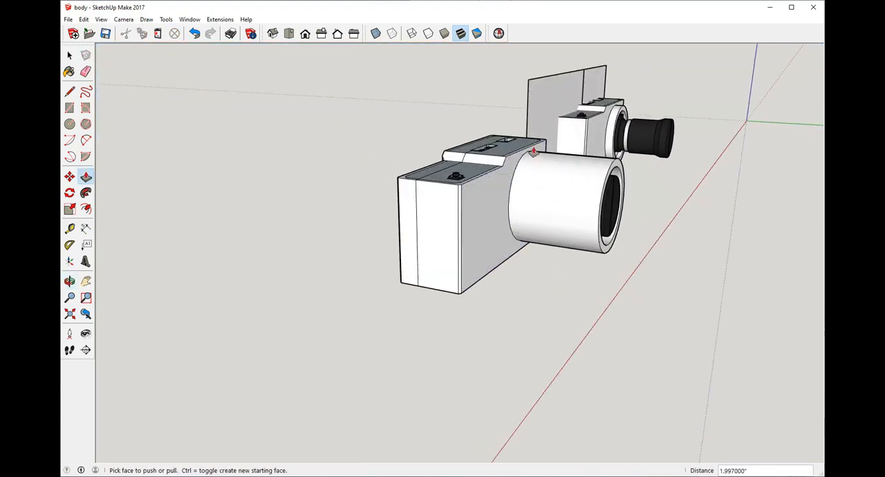
Step: Inspect the extended lens tube around the lens and compare the body with the short-ring camera copy beside it
middle_drag(546, 139, 325, 171)
scroll(326, 172, down, 3)
middle_drag(297, 227, 304, 174)
scroll(363, 196, up, 4)
middle_drag(366, 176, 418, 152)
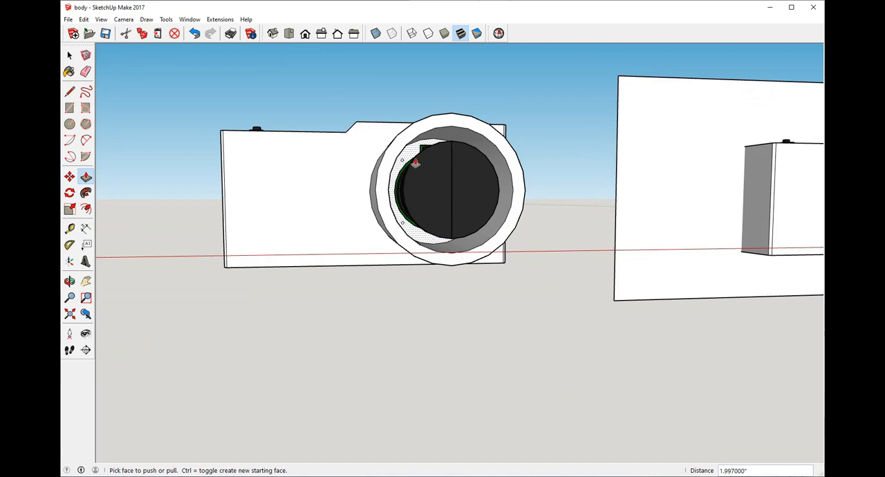
middle_drag(408, 166, 539, 223)
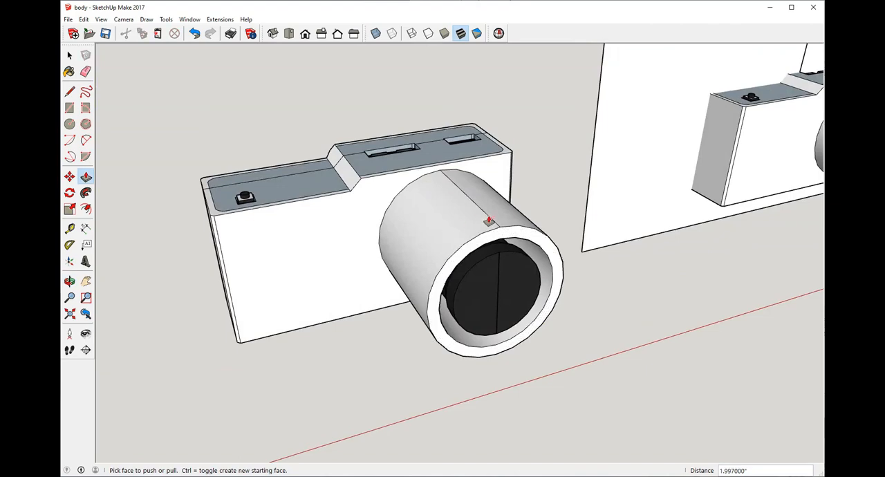
middle_drag(455, 186, 510, 263)
middle_drag(547, 289, 490, 293)
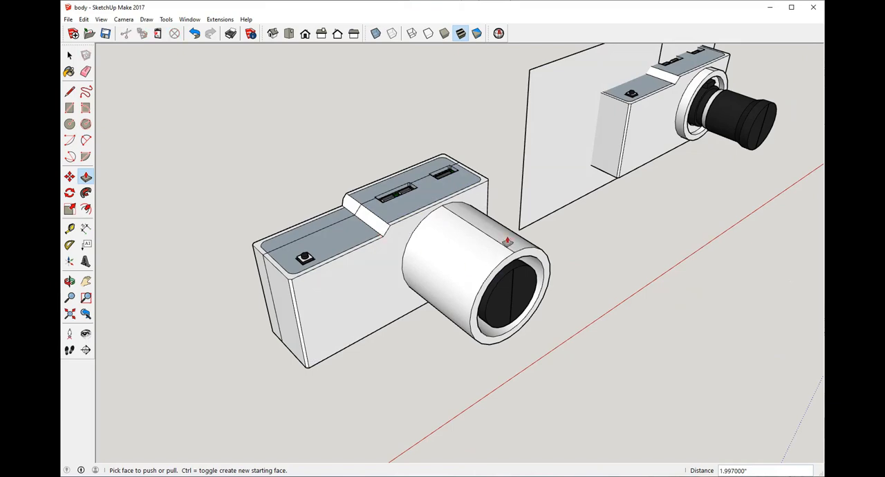
middle_drag(506, 241, 390, 223)
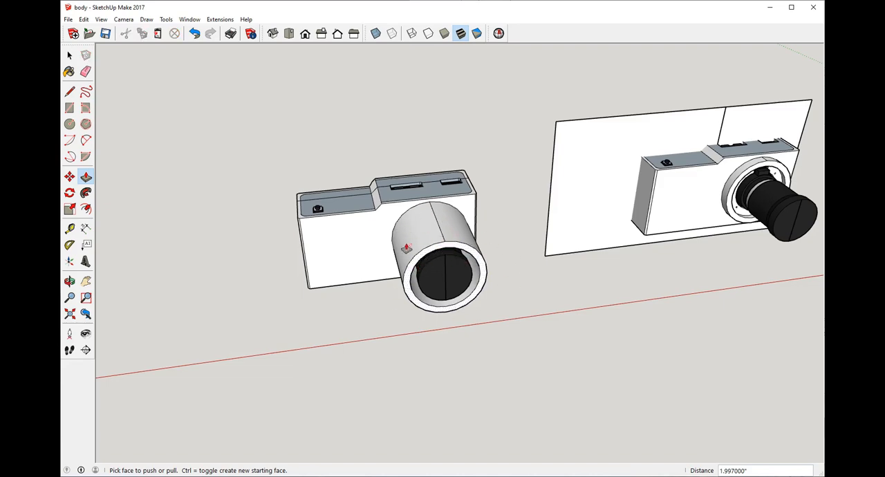
Step: Try pushing the front face of the lens tube back toward the camera body with Push/Pull, then undo it
middle_drag(378, 301, 592, 170)
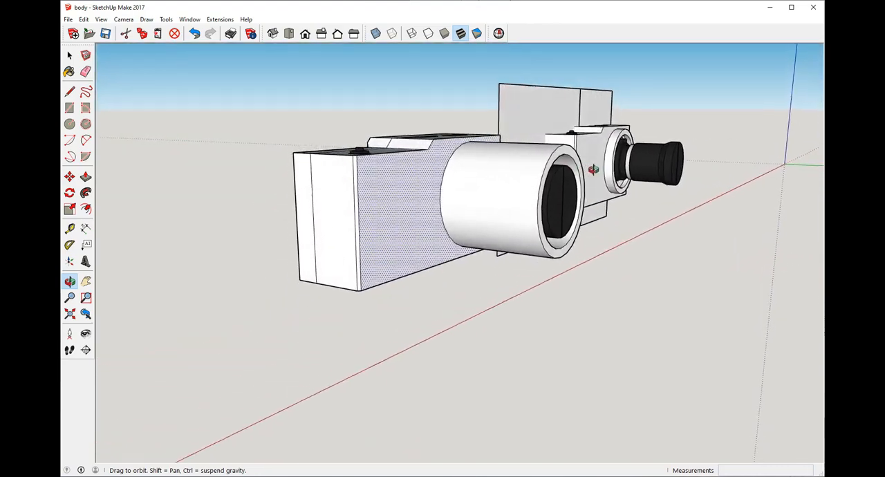
click(567, 161)
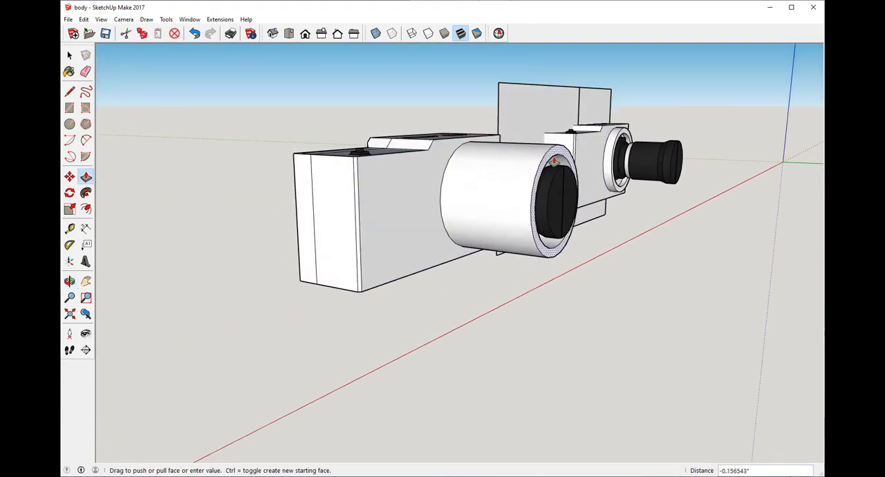
middle_drag(561, 160, 410, 201)
key(ctrl+z)
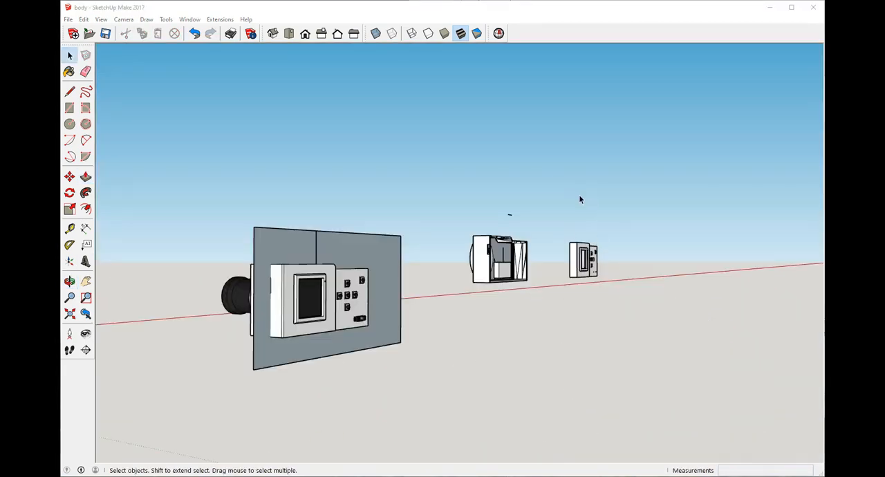
Step: Delete the loose white block from inside the separated front shell
middle_drag(600, 161, 291, 389)
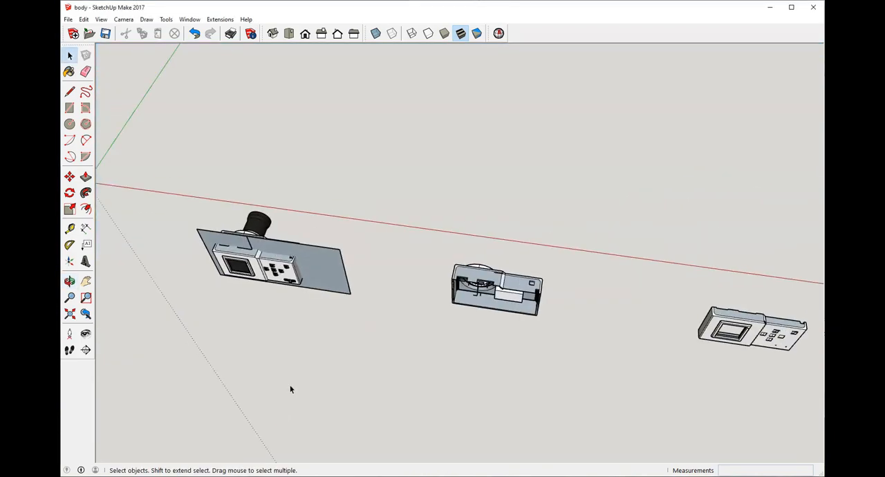
middle_drag(568, 238, 277, 176)
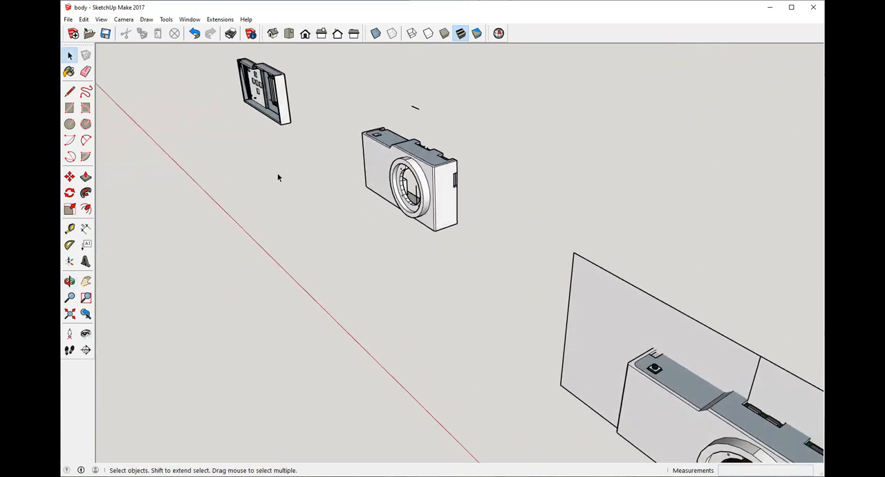
middle_drag(359, 179, 347, 197)
middle_drag(563, 261, 419, 154)
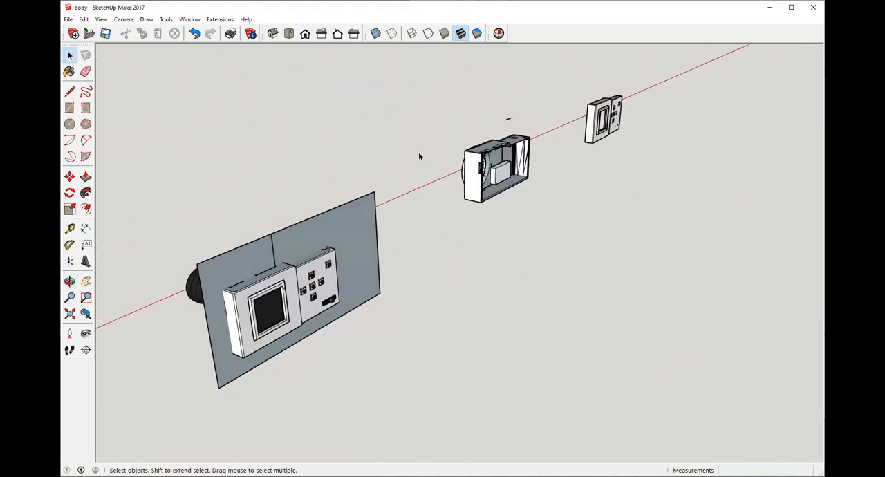
scroll(533, 170, up, 2)
scroll(585, 156, up, 3)
middle_drag(584, 156, 510, 184)
middle_drag(381, 347, 274, 270)
click(275, 266)
key(Delete)
scroll(444, 210, down, 3)
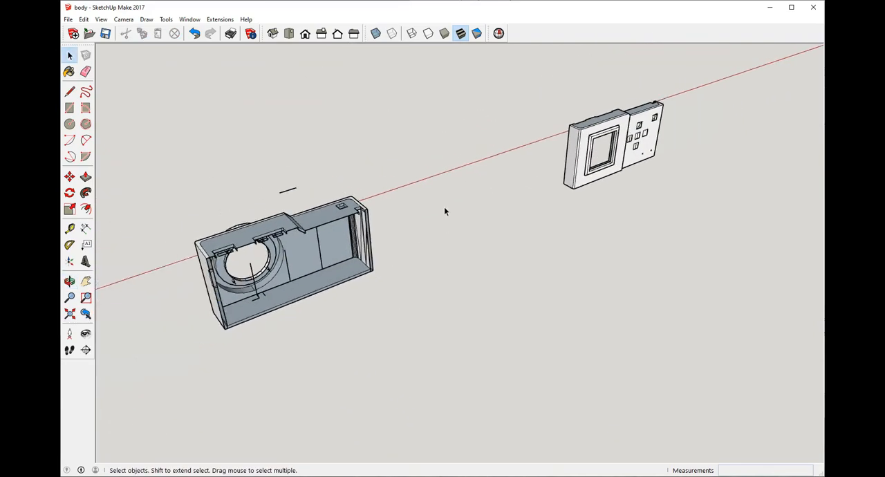
Step: Inspect the hollow interior of the front shell, including the lens opening, screw holes and port cutouts
middle_drag(445, 209, 415, 174)
scroll(387, 166, up, 3)
scroll(352, 153, up, 3)
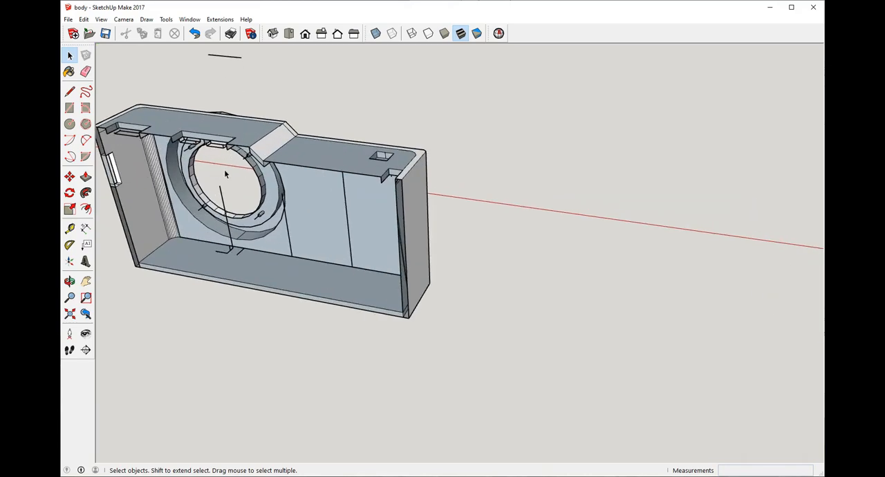
middle_drag(351, 152, 396, 309)
scroll(453, 242, down, 3)
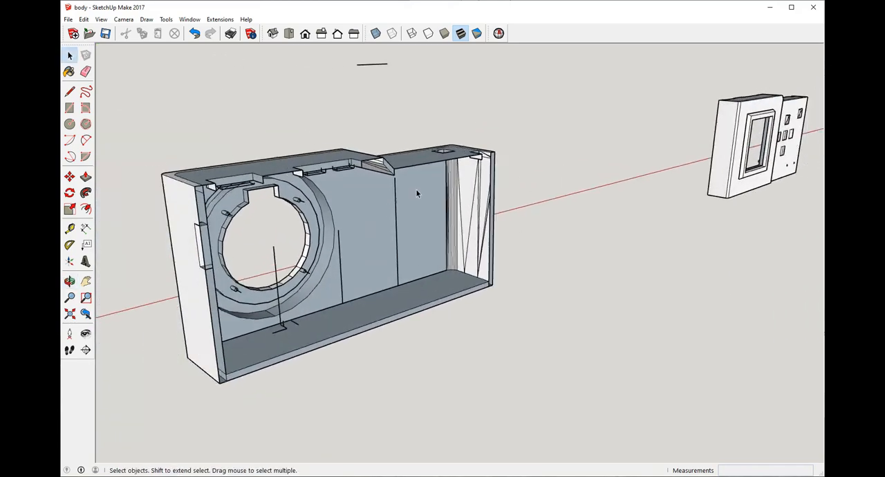
middle_drag(453, 242, 276, 248)
scroll(276, 249, up, 3)
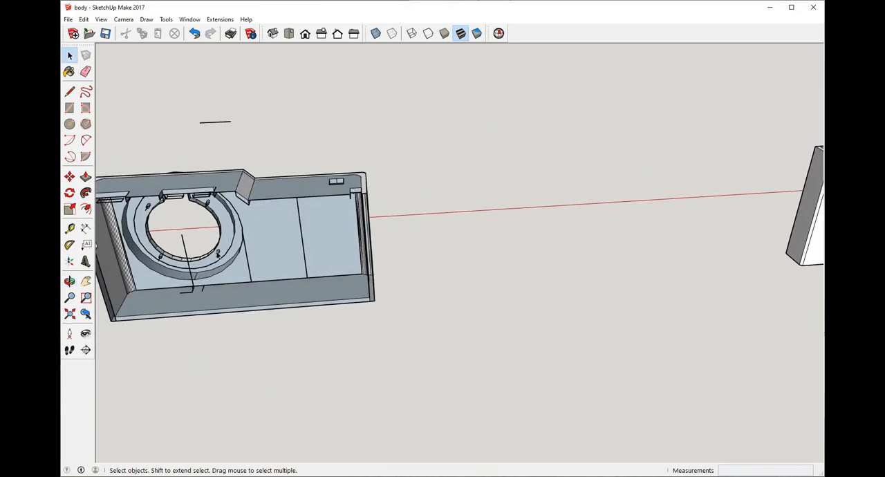
scroll(217, 254, down, 2)
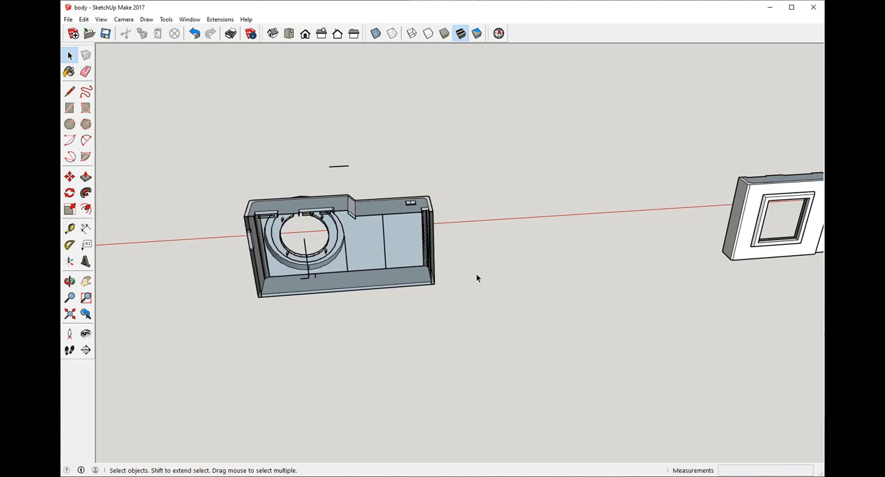
Step: Examine the separated back shell's raised screen frame, button openings and chamfered step
scroll(322, 148, down, 3)
scroll(681, 179, up, 2)
scroll(635, 132, up, 2)
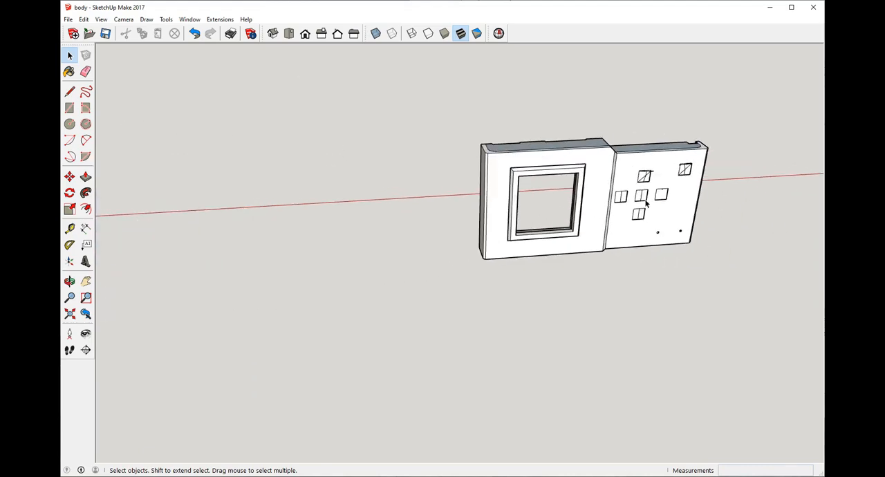
middle_drag(634, 188, 421, 178)
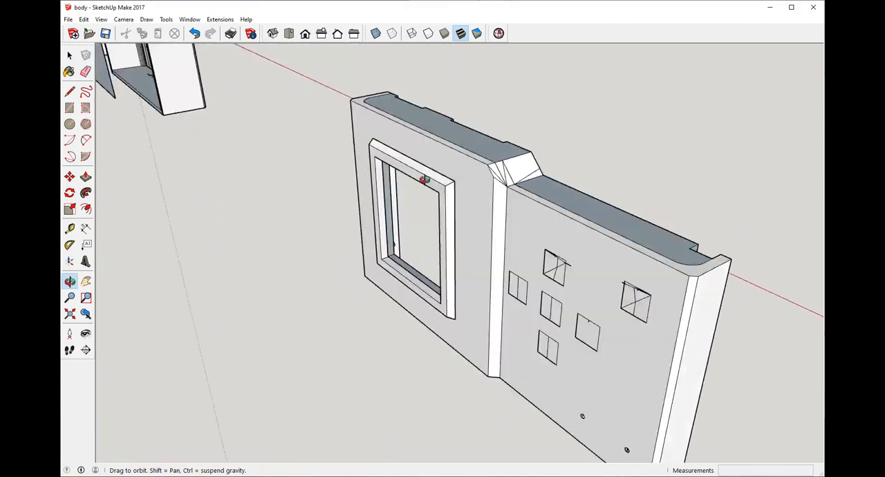
scroll(727, 188, down, 3)
scroll(726, 188, down, 3)
scroll(496, 160, down, 3)
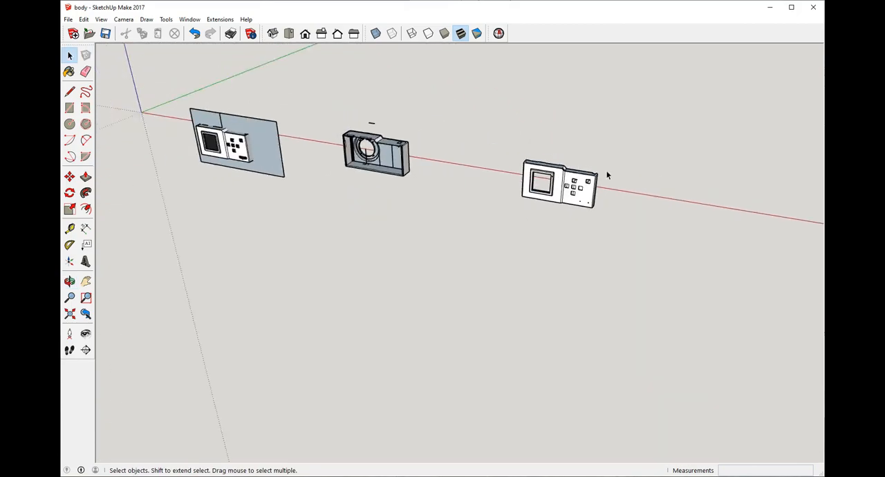
Step: Compare the assembled camera with the separated front and back shells along the red axis
scroll(392, 124, up, 2)
scroll(496, 137, up, 3)
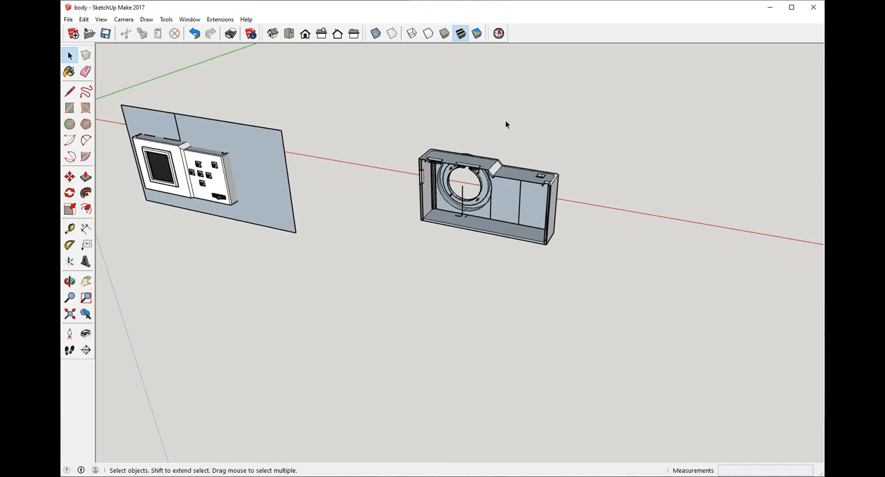
scroll(355, 203, down, 2)
scroll(417, 185, down, 2)
scroll(555, 194, up, 2)
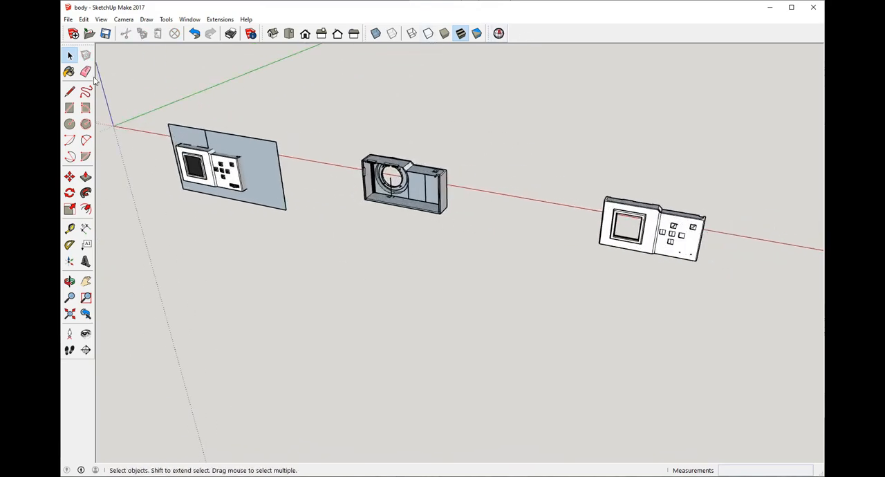
scroll(533, 249, down, 2)
Step: Study the back shell's button openings, small holes and screen window face-on, and its position beside the front shell
scroll(598, 245, up, 6)
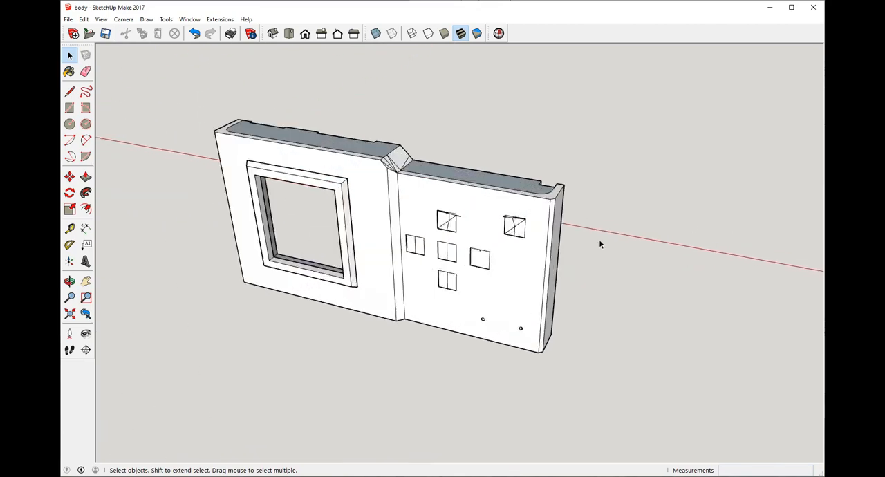
scroll(589, 255, down, 3)
middle_drag(567, 239, 557, 233)
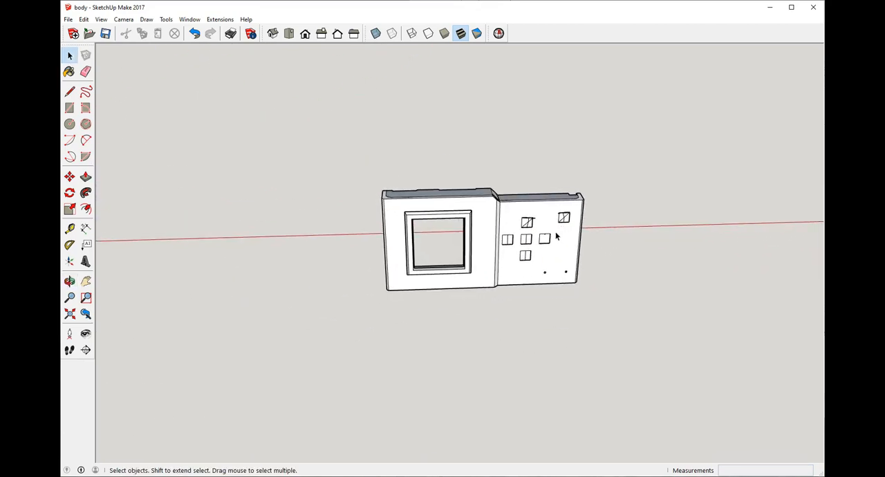
scroll(575, 244, down, 2)
scroll(575, 244, down, 2)
scroll(224, 222, up, 3)
scroll(277, 263, up, 3)
middle_drag(450, 240, 426, 196)
scroll(248, 298, down, 4)
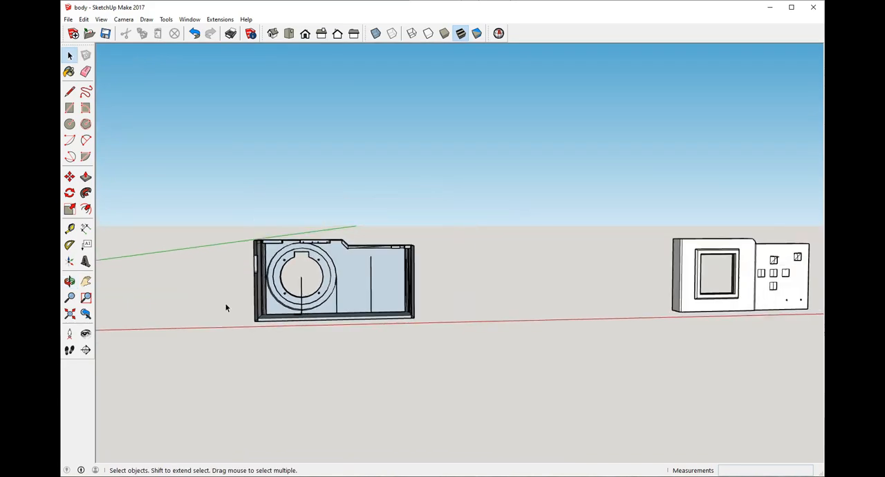
scroll(648, 290, up, 5)
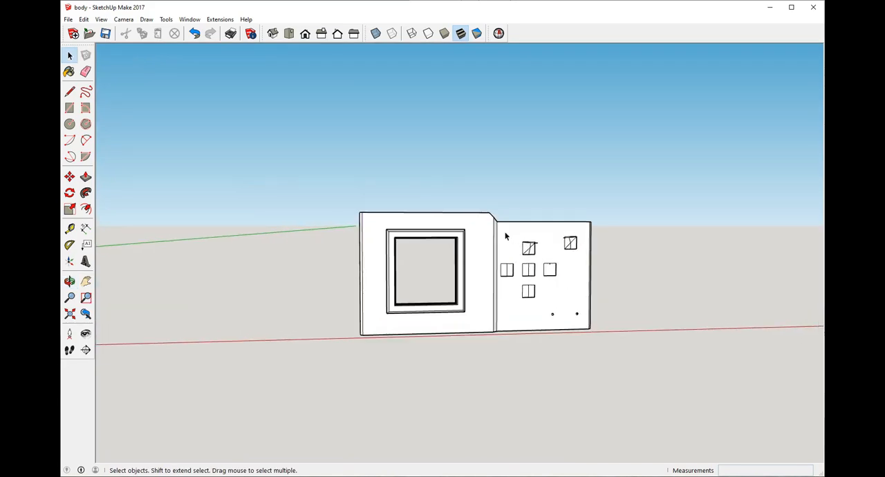
scroll(538, 275, up, 2)
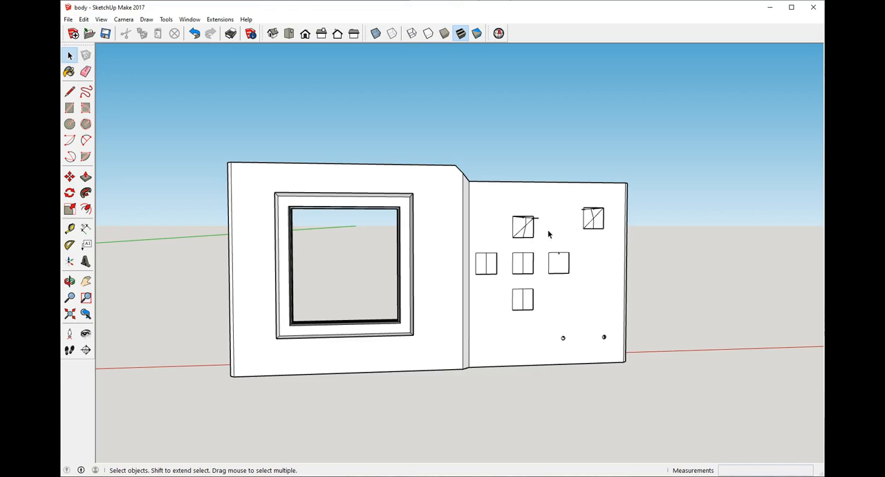
scroll(611, 311, down, 4)
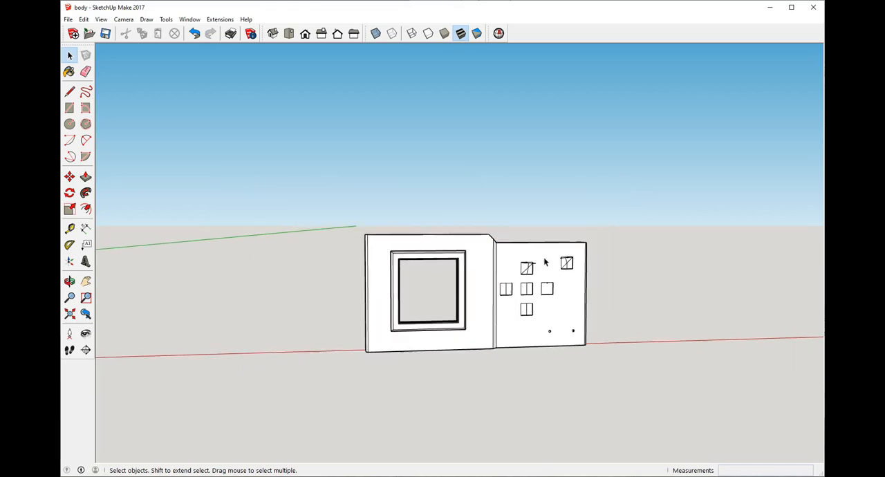
scroll(461, 307, up, 2)
scroll(635, 247, down, 2)
Step: Inspect the outside of the front shell, focusing on the lens ring, its notched opening and the four screw holes
middle_drag(636, 247, 155, 309)
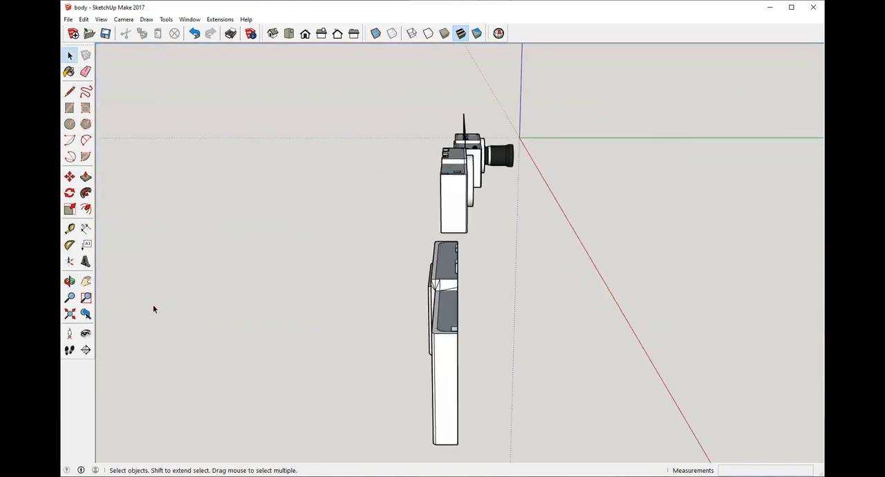
middle_drag(433, 271, 274, 252)
scroll(554, 137, up, 3)
middle_drag(554, 137, 409, 218)
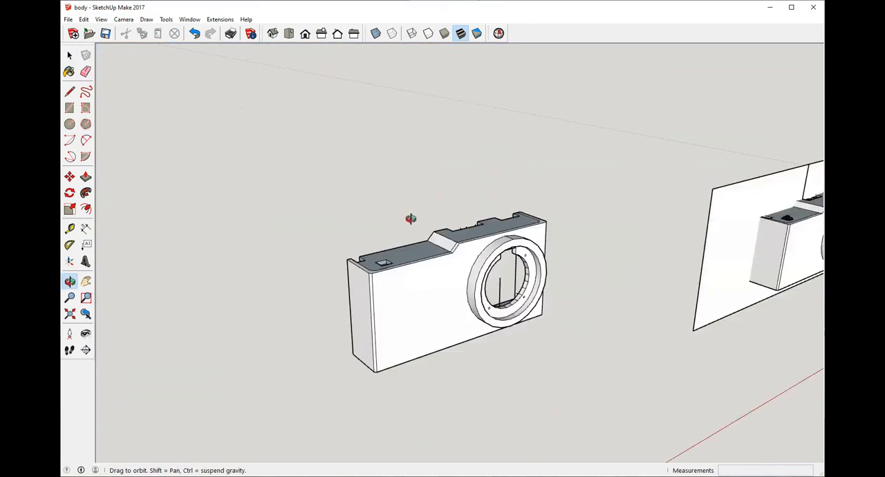
scroll(308, 261, up, 5)
middle_drag(308, 261, 425, 209)
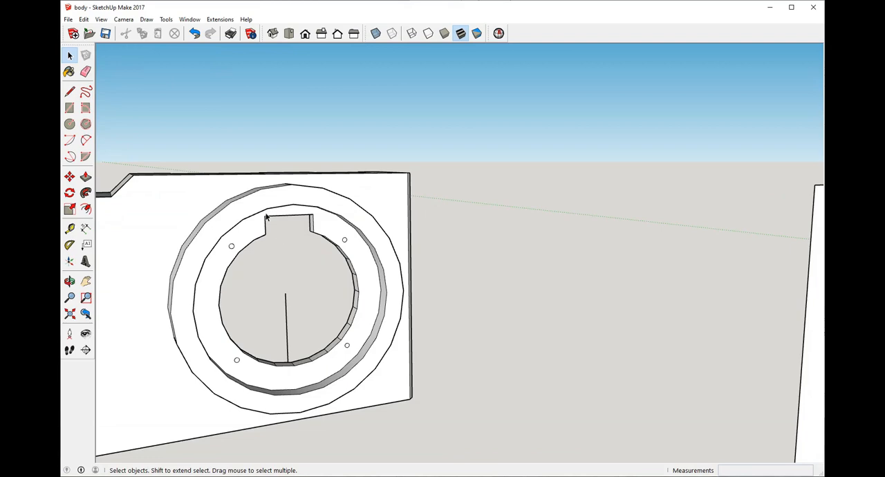
scroll(332, 270, down, 3)
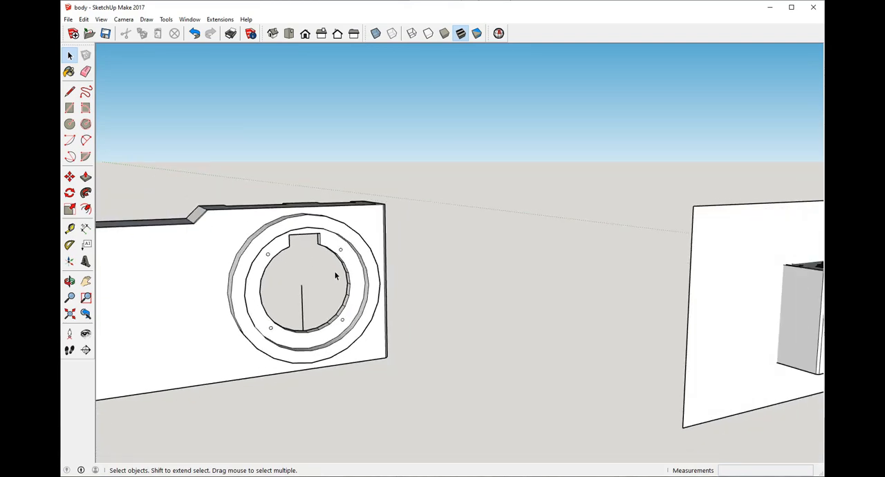
Step: Compare the open front shell's interior with the assembled camera and its cutting plane
middle_drag(332, 270, 631, 339)
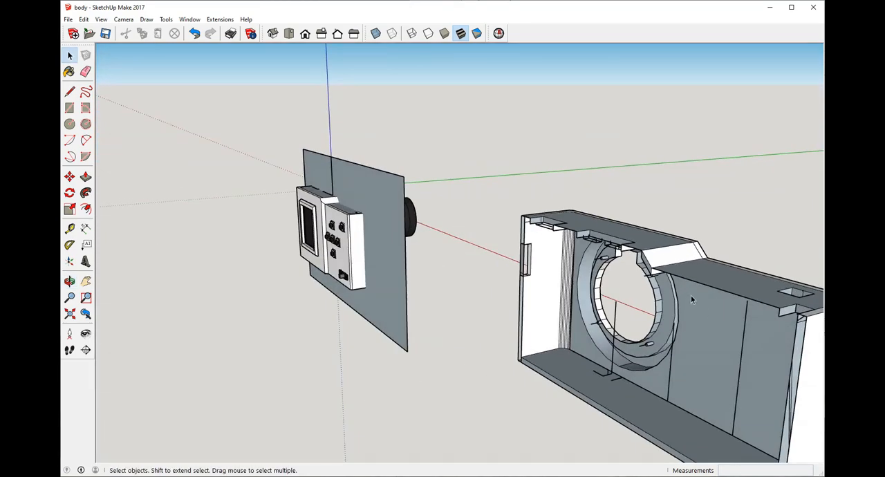
mouse_move(691, 295)
middle_down()
mouse_move(676, 224)
mouse_move(461, 245)
middle_up()
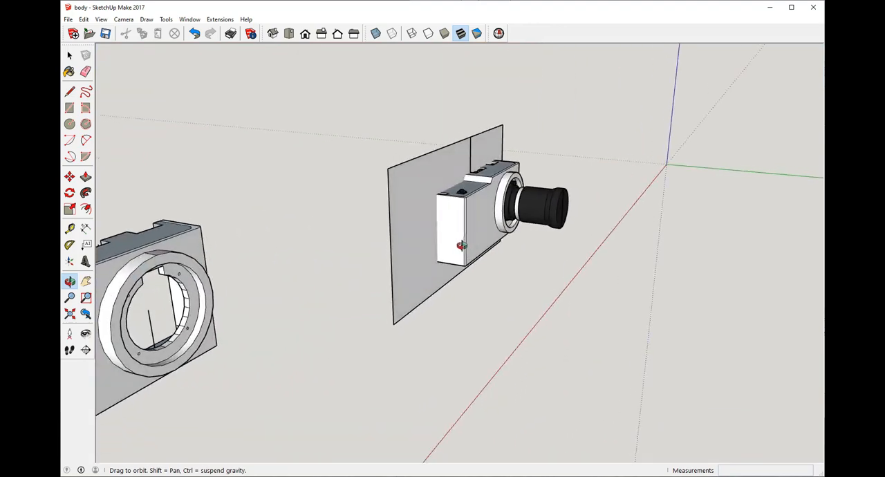
mouse_move(540, 239)
middle_down()
mouse_move(373, 247)
mouse_move(707, 262)
mouse_move(484, 332)
mouse_move(632, 316)
mouse_move(560, 322)
middle_up()
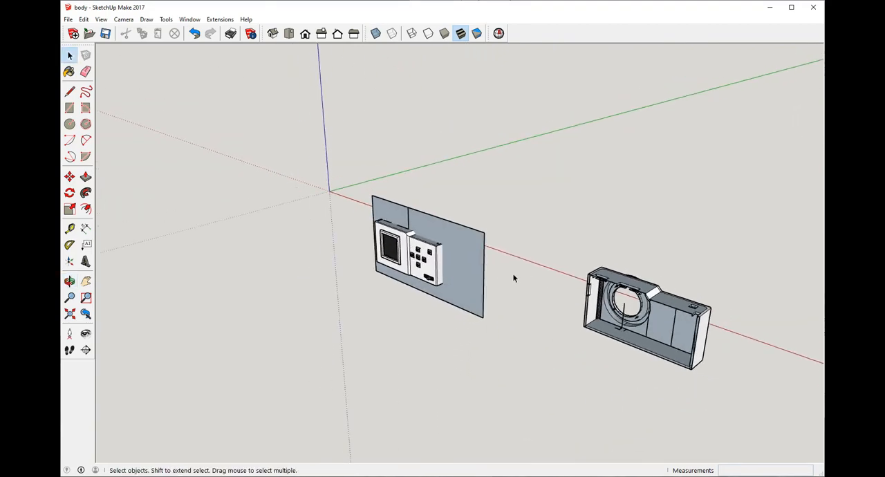
middle_drag(531, 229, 541, 323)
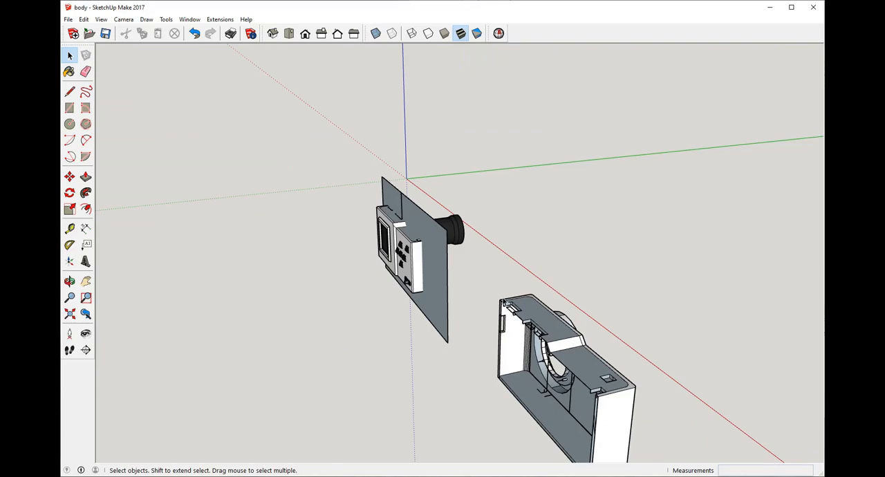
scroll(561, 347, up, 3)
middle_drag(561, 376, 683, 311)
scroll(685, 315, down, 8)
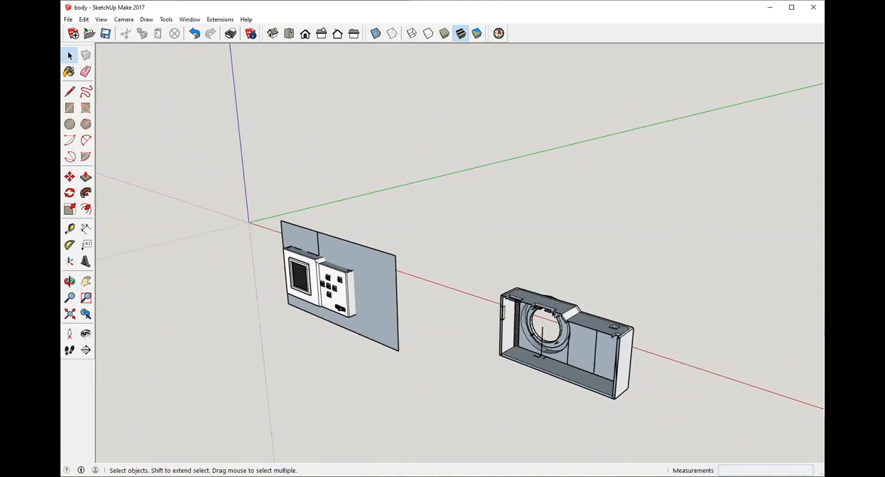
Step: Check how the connectors sit in the assembled camera's top-face port openings relative to the cutting plane
scroll(418, 291, up, 4)
middle_drag(411, 277, 437, 247)
scroll(449, 210, up, 6)
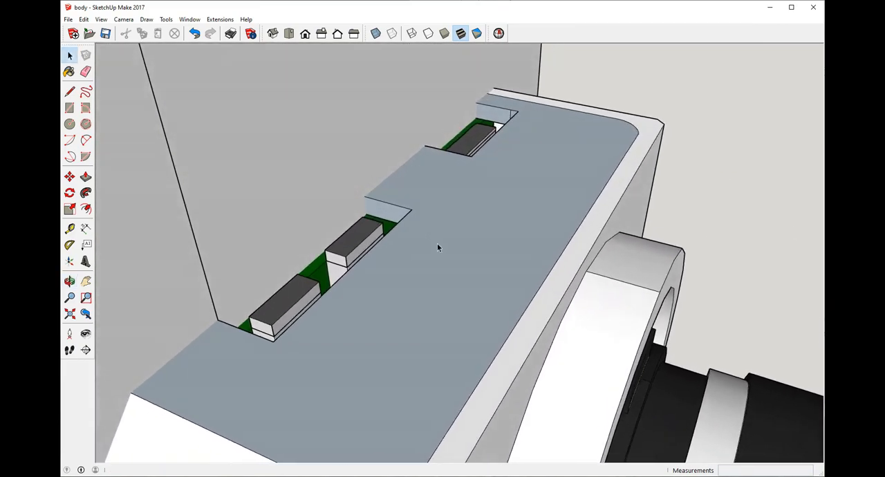
middle_drag(381, 223, 411, 273)
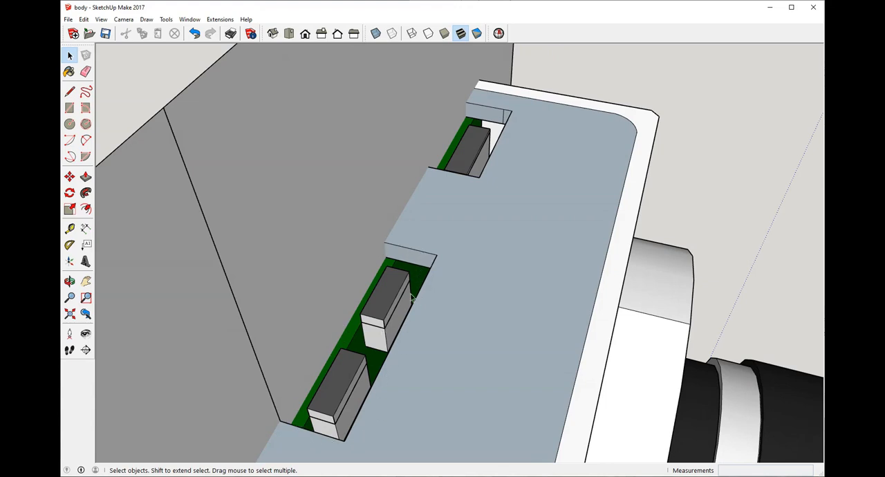
scroll(463, 148, down, 3)
middle_drag(514, 241, 312, 378)
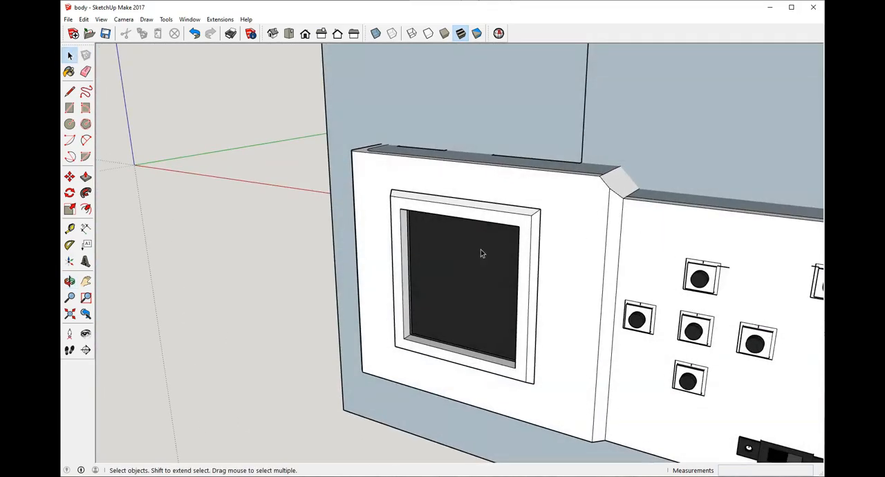
scroll(480, 250, down, 5)
middle_drag(481, 249, 322, 318)
scroll(323, 318, down, 10)
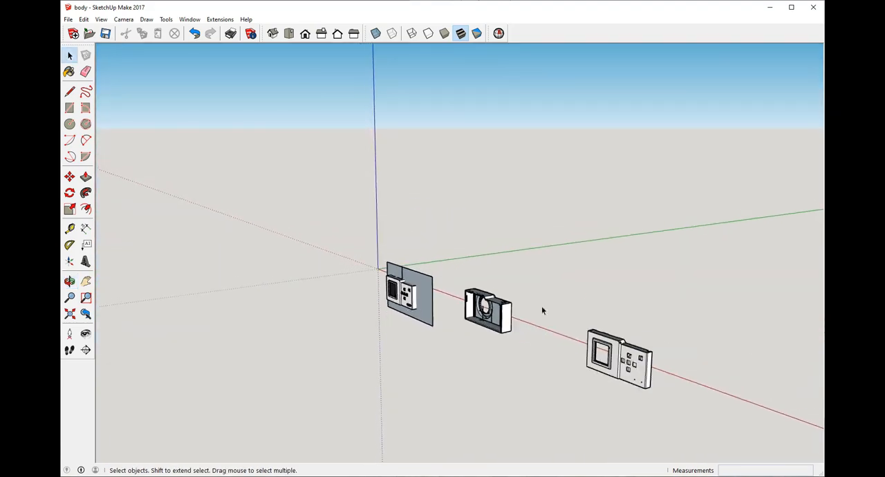
Step: Compare the assembled camera with its cutting plane, the front shell and the back shell from the rear and front
middle_drag(543, 308, 692, 304)
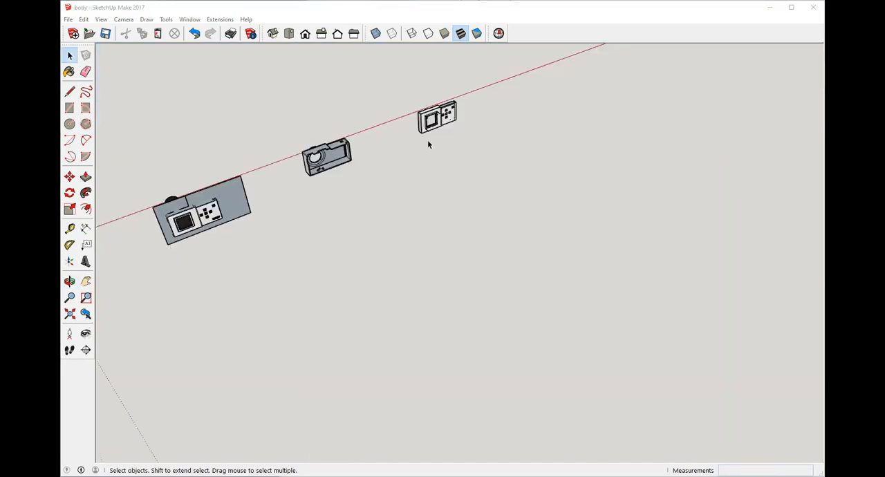
scroll(397, 142, up, 5)
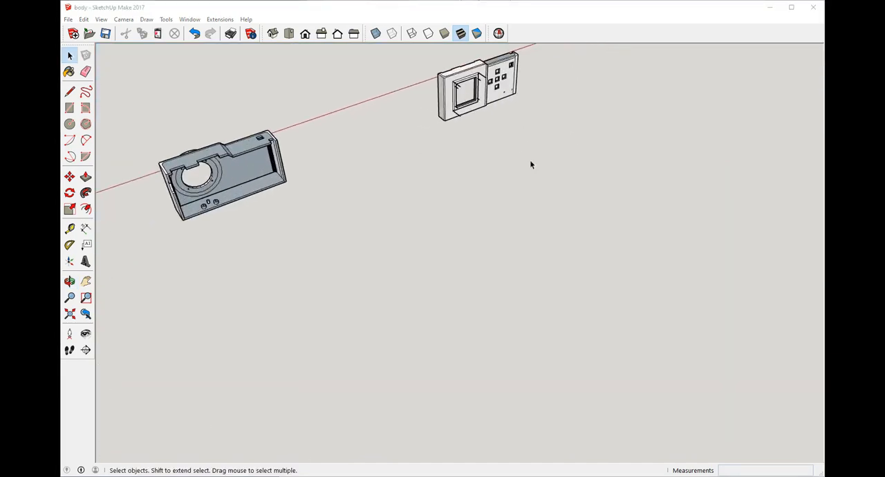
middle_drag(531, 163, 192, 150)
scroll(563, 143, up, 4)
scroll(394, 147, down, 6)
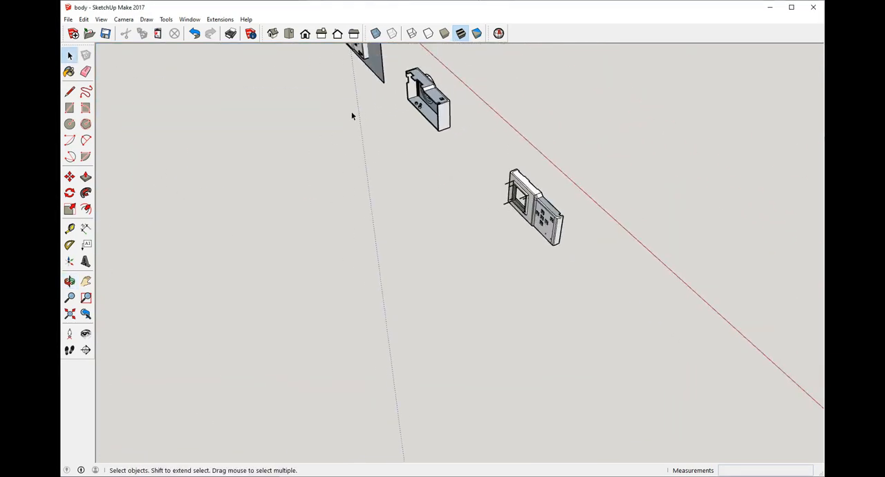
middle_drag(407, 133, 536, 160)
scroll(535, 160, up, 2)
scroll(432, 187, down, 4)
scroll(470, 102, up, 6)
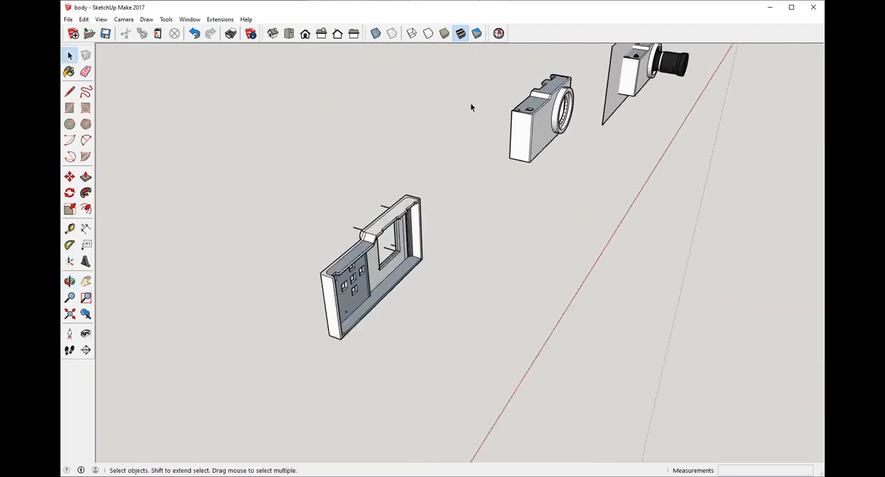
middle_drag(480, 151, 440, 146)
scroll(440, 145, down, 1)
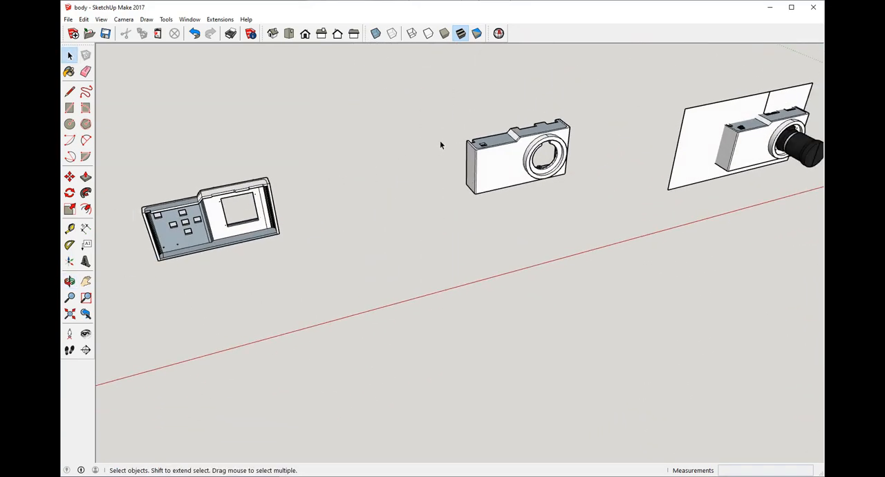
Step: Examine the front shell's outer side next to the back shell's open inner side
scroll(439, 145, down, 2)
middle_drag(466, 191, 526, 228)
scroll(494, 187, up, 3)
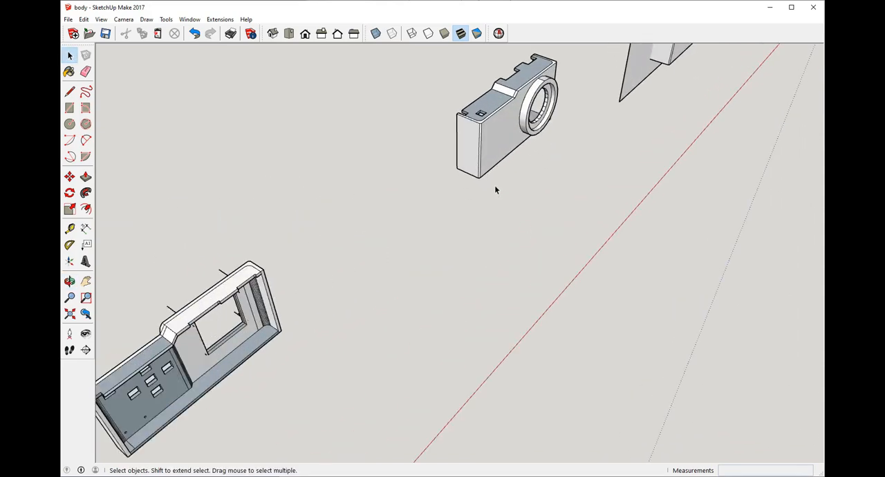
scroll(430, 279, down, 3)
middle_drag(430, 280, 487, 160)
scroll(484, 166, up, 2)
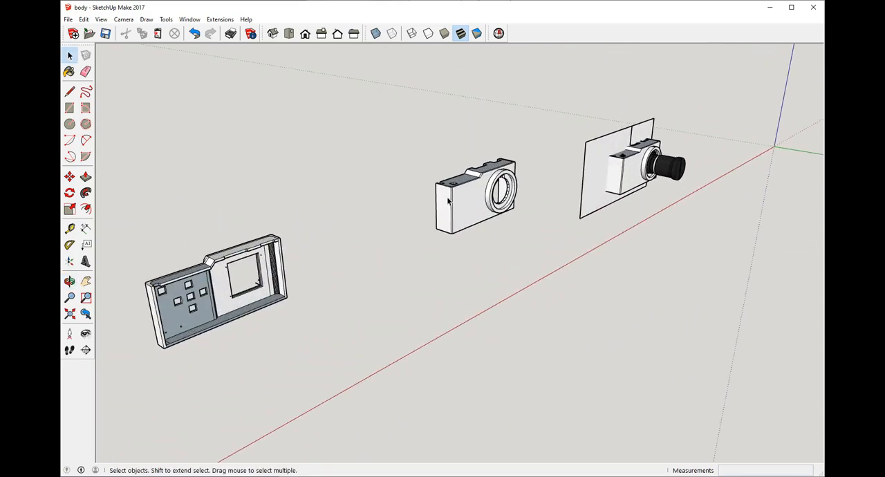
middle_drag(412, 217, 585, 224)
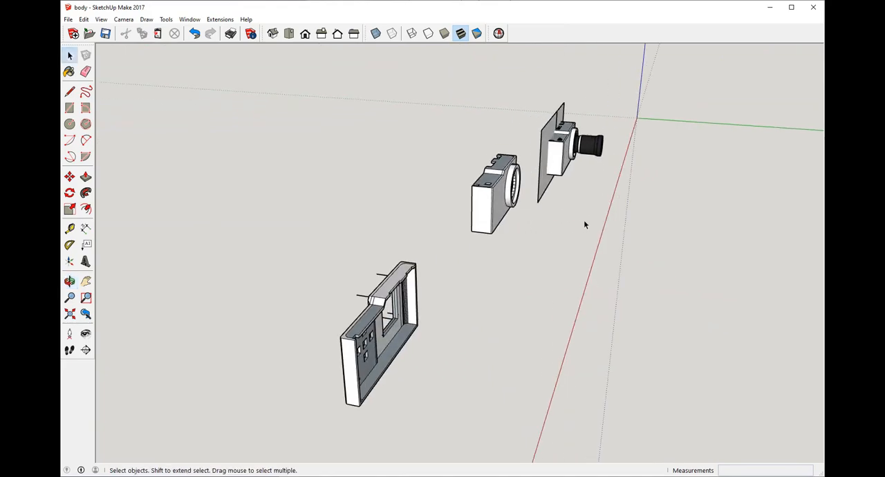
scroll(616, 187, down, 2)
middle_drag(616, 186, 406, 228)
scroll(407, 222, up, 2)
scroll(405, 222, down, 1)
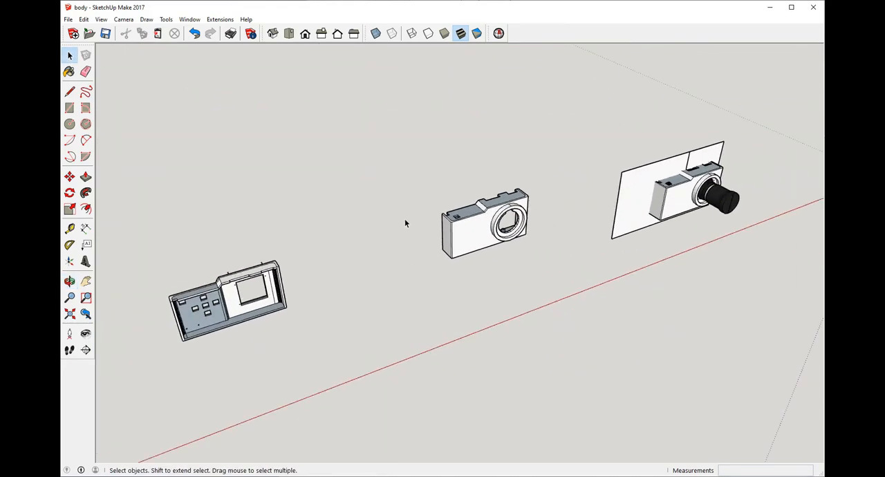
scroll(293, 287, up, 2)
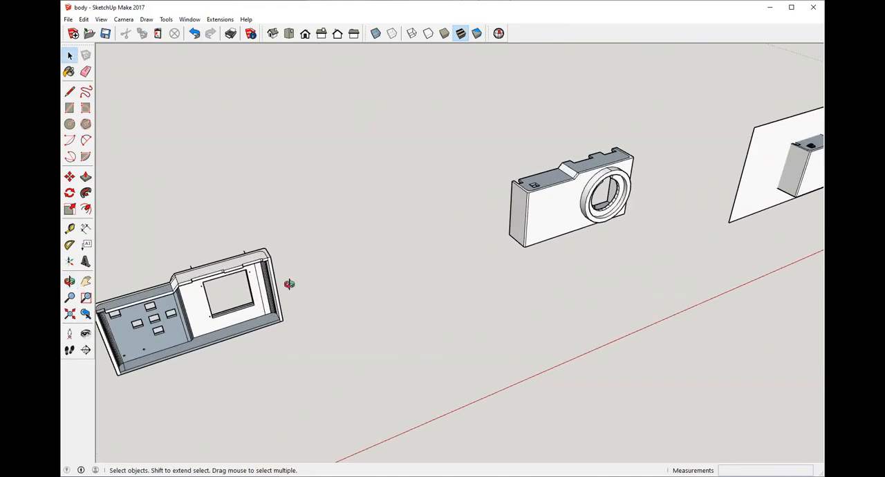
Step: Study the back shell's open side, including its rim, screen window and button openings, relative to the other parts
middle_drag(288, 285, 453, 234)
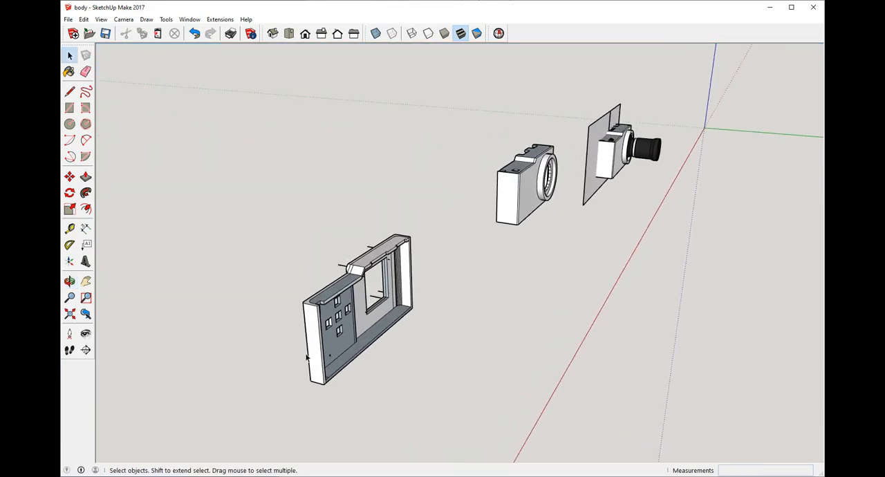
middle_drag(405, 350, 361, 330)
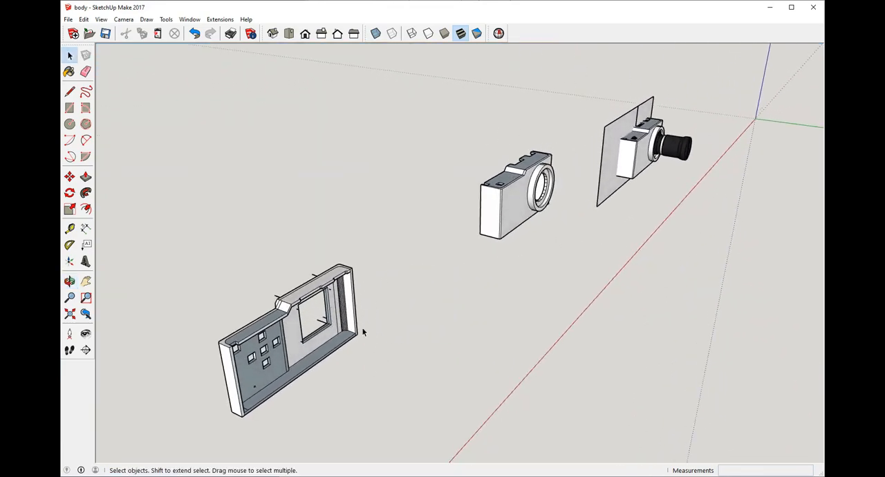
scroll(365, 318, up, 2)
scroll(415, 318, down, 3)
middle_drag(482, 332, 429, 308)
scroll(426, 330, up, 2)
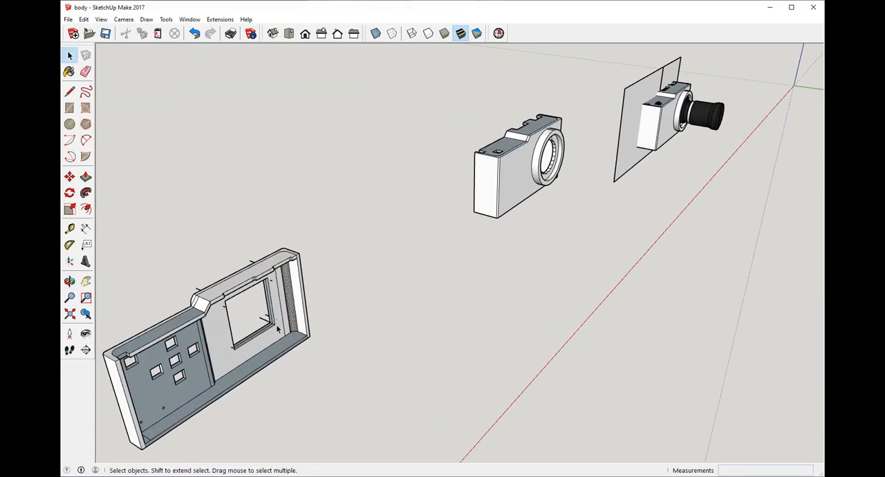
middle_drag(277, 329, 443, 138)
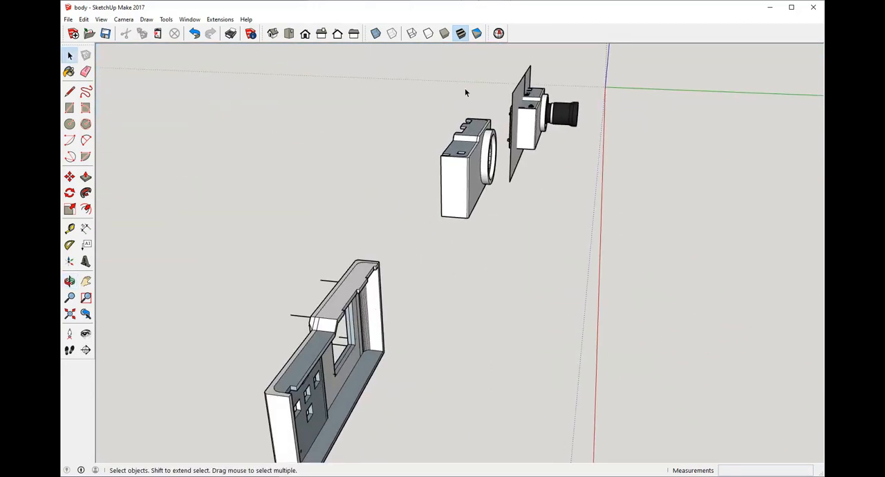
scroll(506, 295, down, 3)
middle_drag(506, 295, 495, 251)
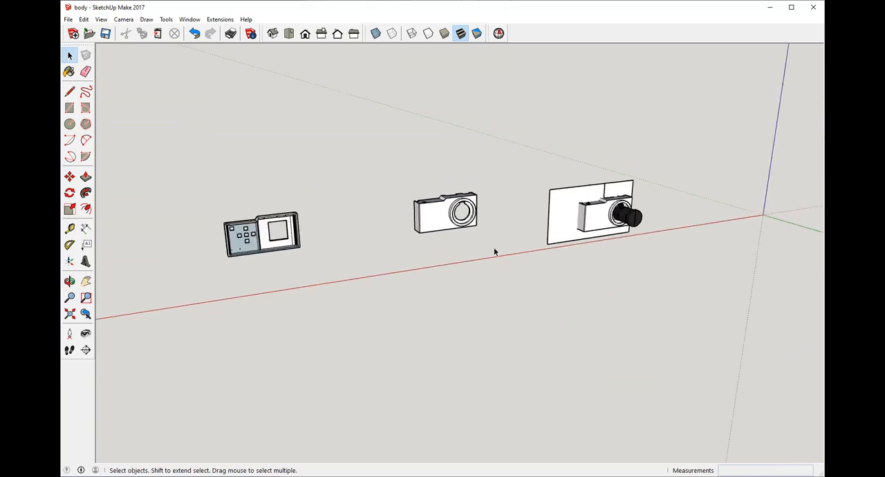
scroll(275, 210, up, 4)
scroll(289, 221, down, 2)
middle_drag(297, 222, 466, 273)
scroll(491, 288, down, 3)
scroll(315, 311, up, 5)
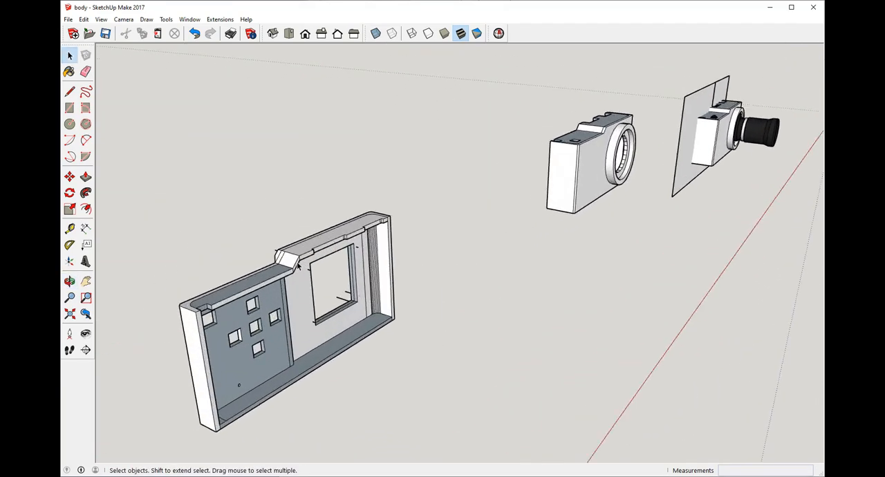
Step: Inspect the outside of the back shell, focusing on the screen frame, the stray lines around it and the notched top edge
scroll(315, 313, down, 3)
middle_drag(316, 313, 519, 267)
scroll(467, 257, down, 3)
middle_drag(456, 238, 654, 269)
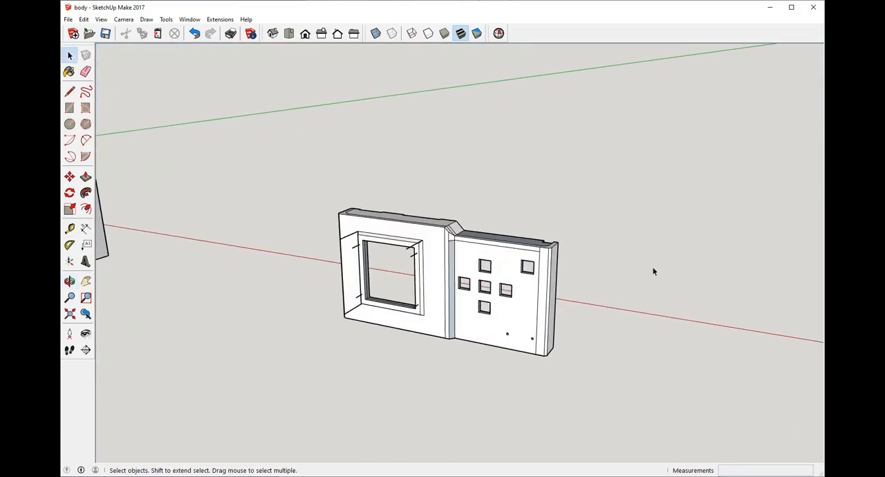
scroll(408, 261, up, 3)
middle_drag(398, 260, 643, 278)
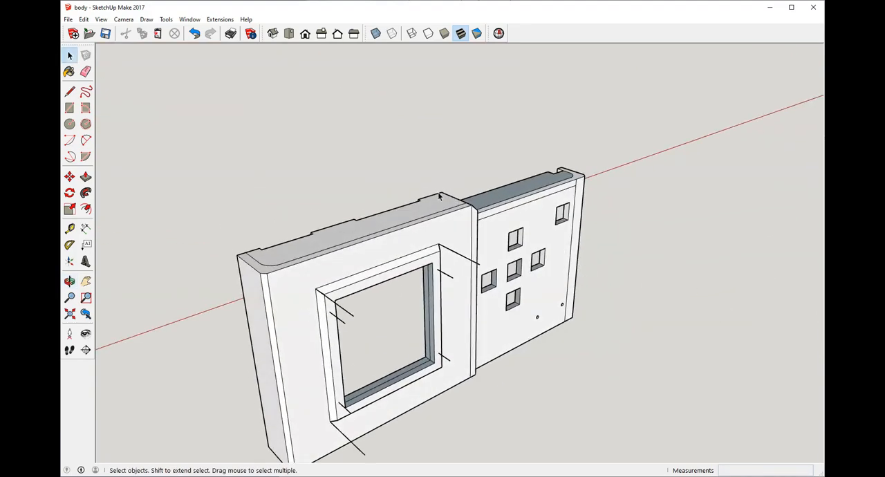
middle_drag(438, 196, 400, 224)
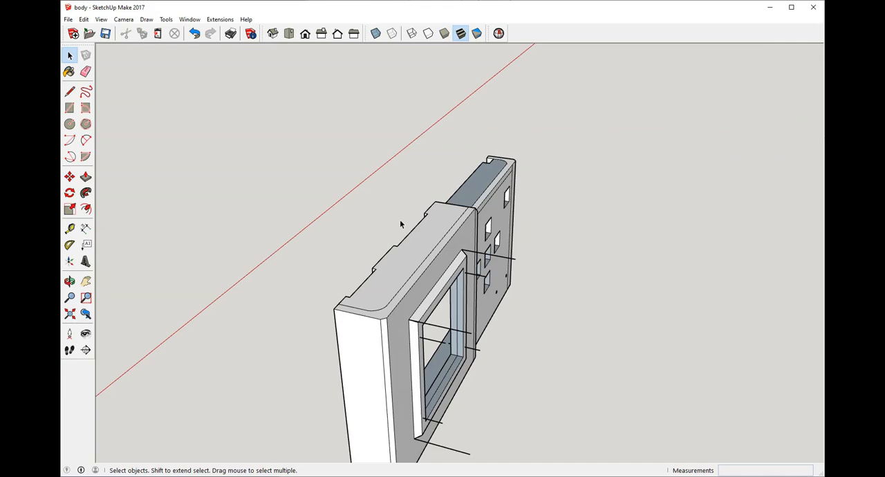
middle_drag(419, 251, 636, 301)
scroll(572, 276, up, 3)
middle_drag(572, 275, 667, 266)
middle_drag(429, 236, 532, 213)
scroll(532, 213, up, 3)
Step: Examine the back shell's interior up close, including the wall around the screen window, the button openings and the notched rim
middle_drag(587, 201, 207, 195)
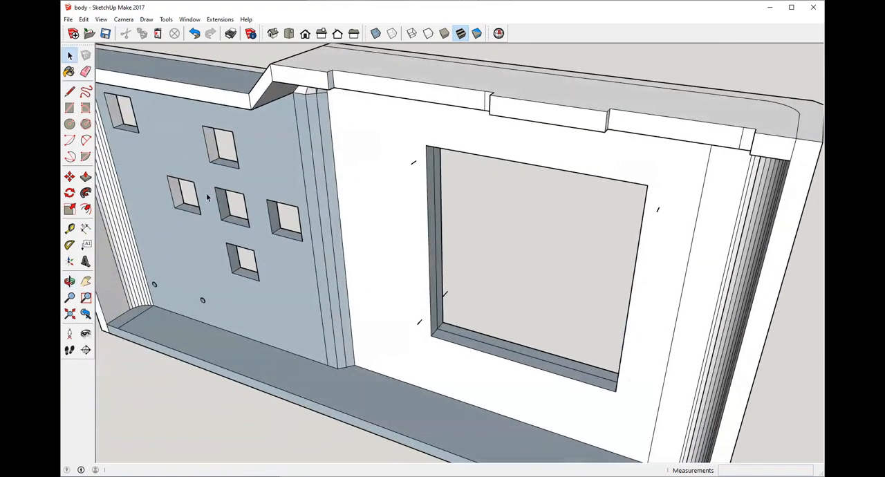
scroll(589, 252, down, 4)
middle_drag(485, 255, 563, 214)
scroll(492, 200, up, 5)
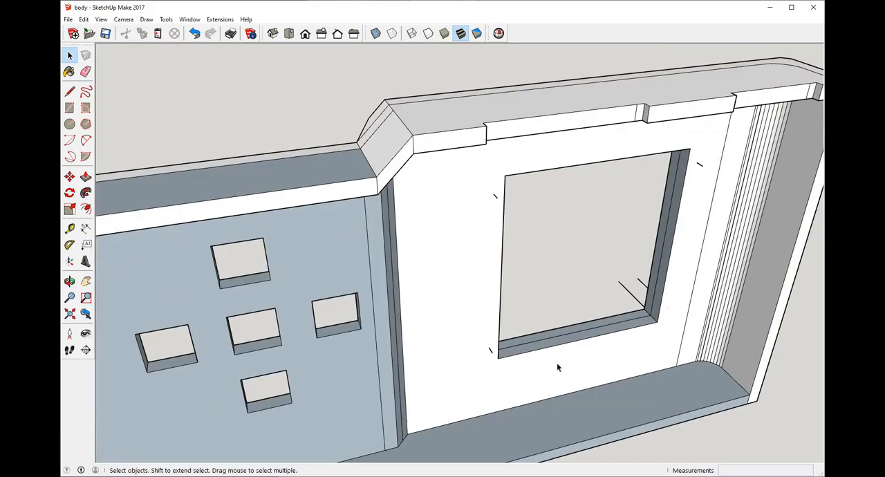
middle_drag(618, 303, 357, 173)
scroll(357, 173, down, 3)
middle_drag(419, 162, 157, 295)
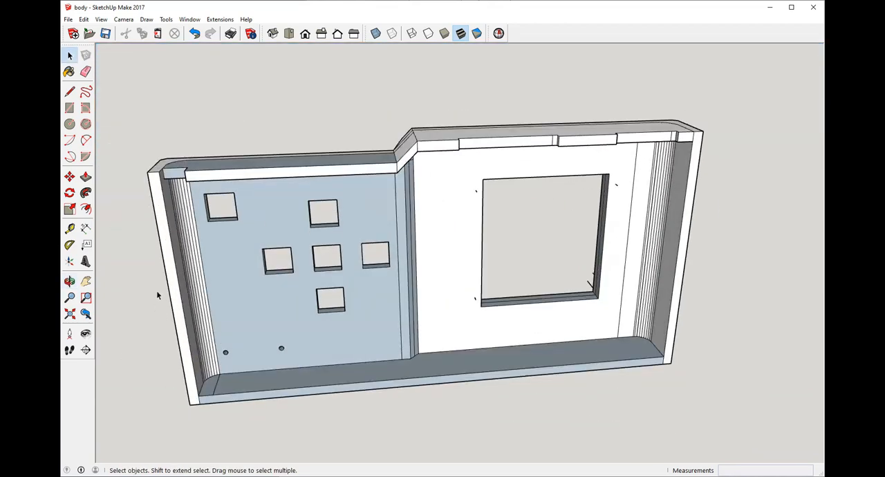
scroll(629, 268, up, 3)
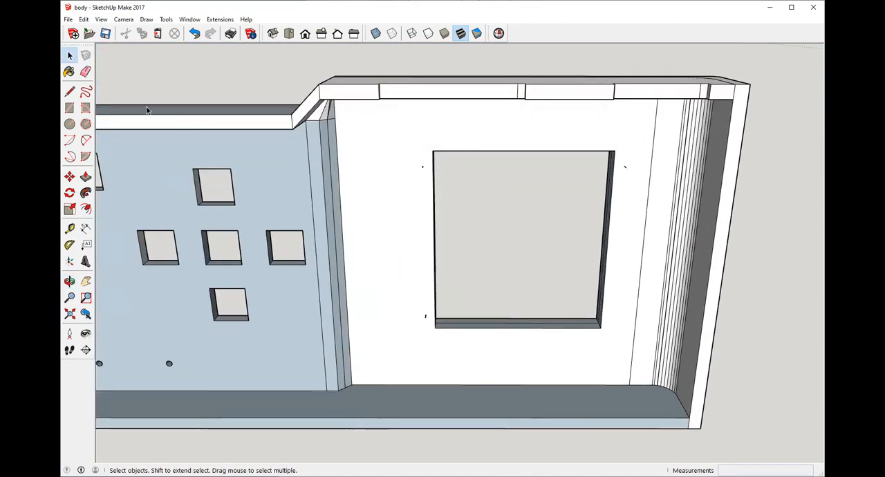
Step: Unhide all hidden geometry and erase the diagonal edges on the back shell's inner wall beside the step and the rounded corner
click(84, 19)
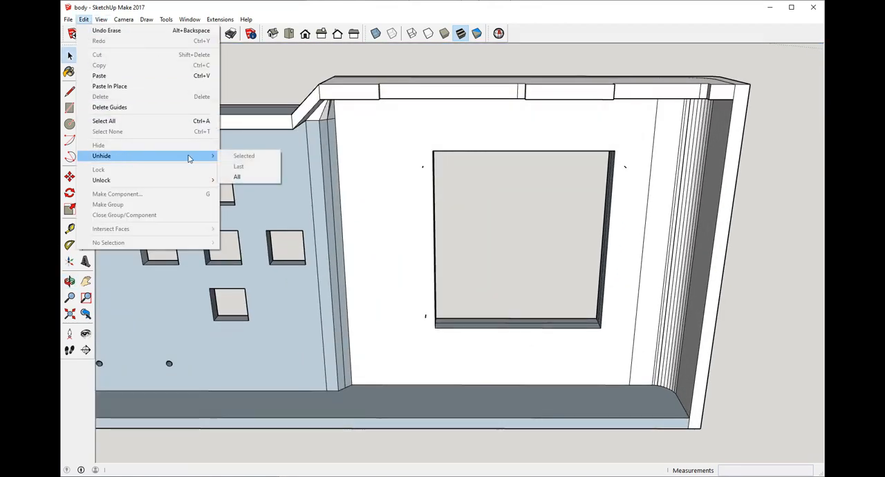
click(238, 177)
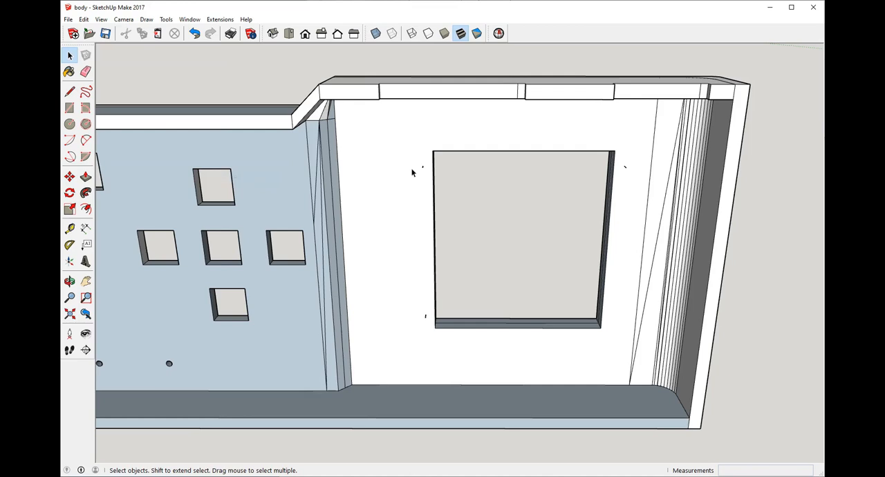
click(314, 209)
scroll(315, 209, up, 1)
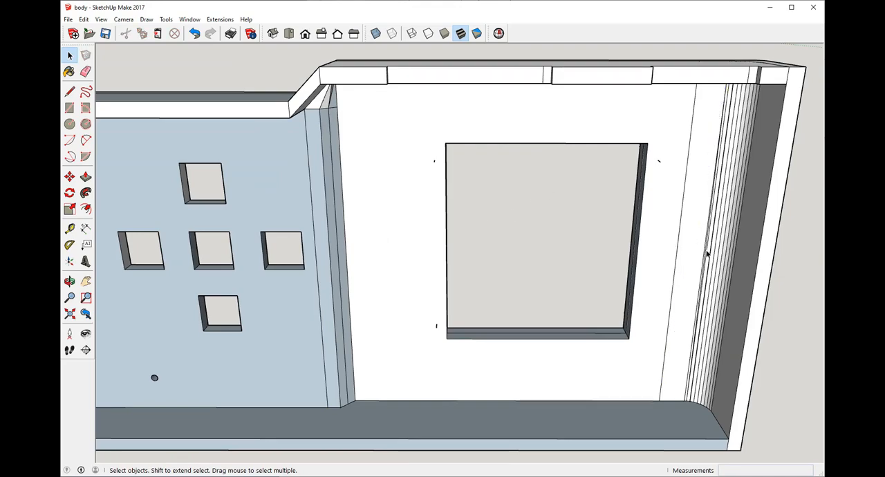
Step: Erase the diagonal edge on the narrow strip between the screen section and the button section outside the back shell
middle_drag(706, 254, 525, 264)
scroll(240, 285, down, 4)
middle_drag(432, 237, 397, 246)
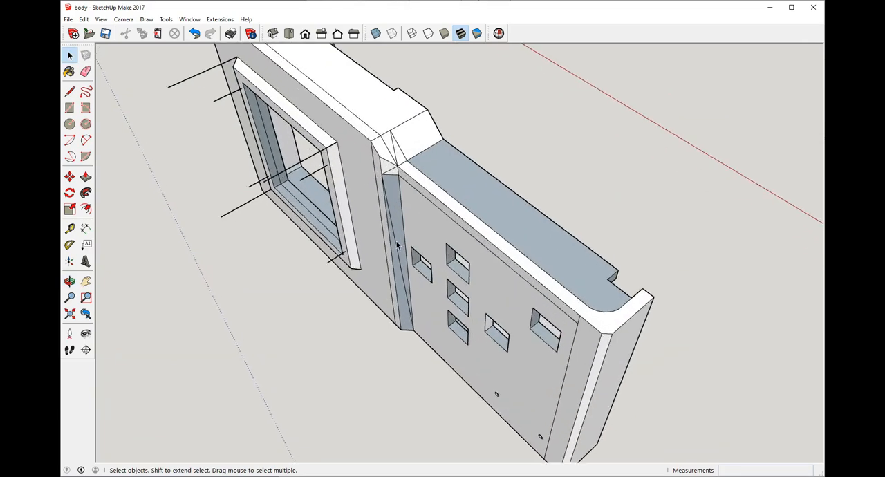
middle_drag(394, 173, 417, 243)
scroll(389, 210, up, 5)
middle_drag(389, 211, 392, 278)
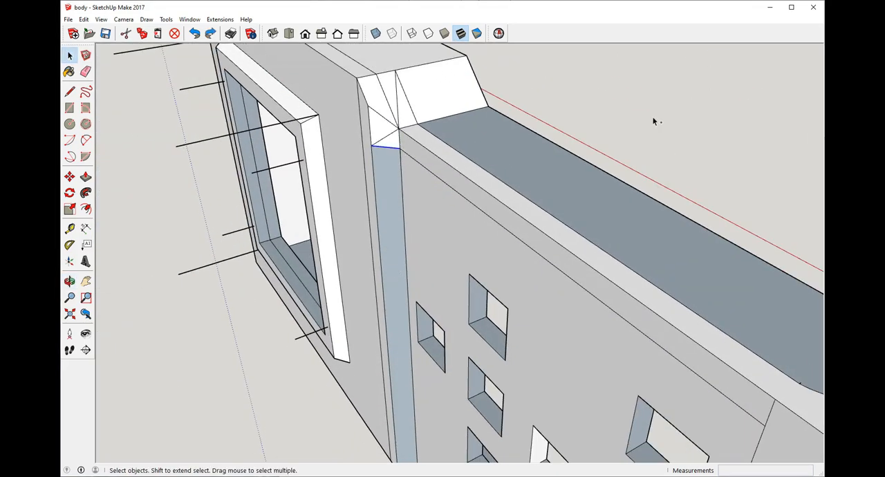
Step: Clear the selection and erase the leftover diagonal edges on the sloped shoulder of the back shell's top
scroll(408, 155, up, 1)
click(115, 89)
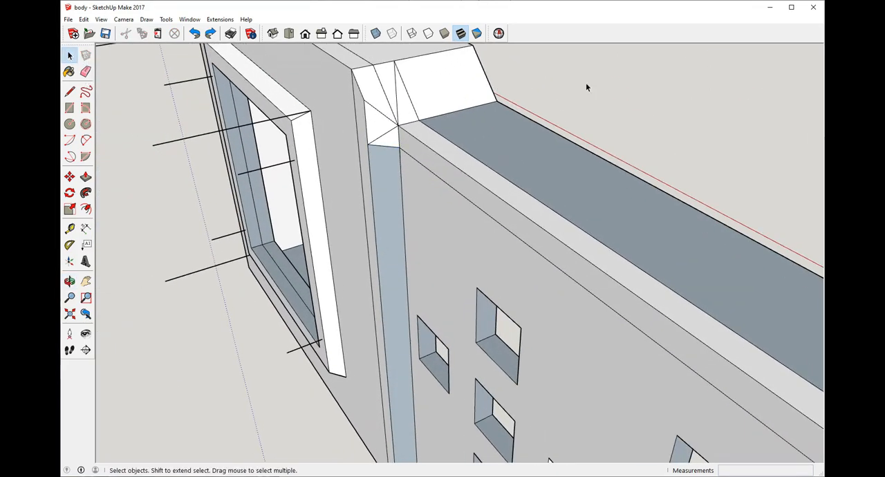
scroll(584, 85, down, 4)
middle_drag(452, 139, 242, 170)
scroll(503, 125, up, 3)
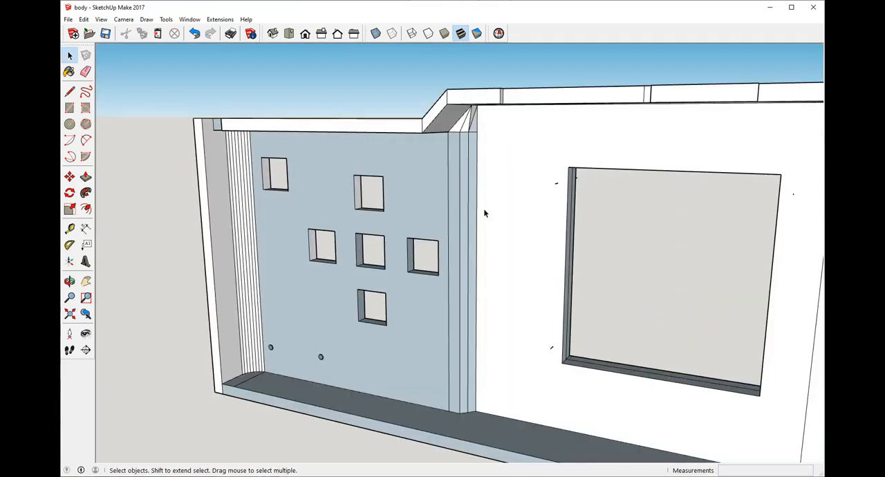
Step: Check the back shell's top, end face and screen frame from all around for remaining stray geometry
scroll(510, 217, down, 4)
middle_drag(536, 216, 439, 232)
middle_drag(536, 251, 215, 242)
scroll(350, 218, up, 3)
middle_drag(350, 217, 515, 241)
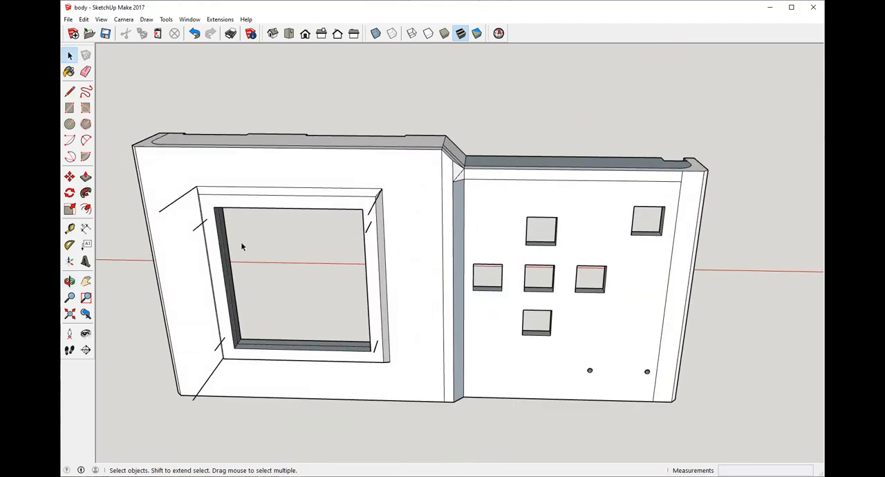
middle_drag(243, 247, 284, 247)
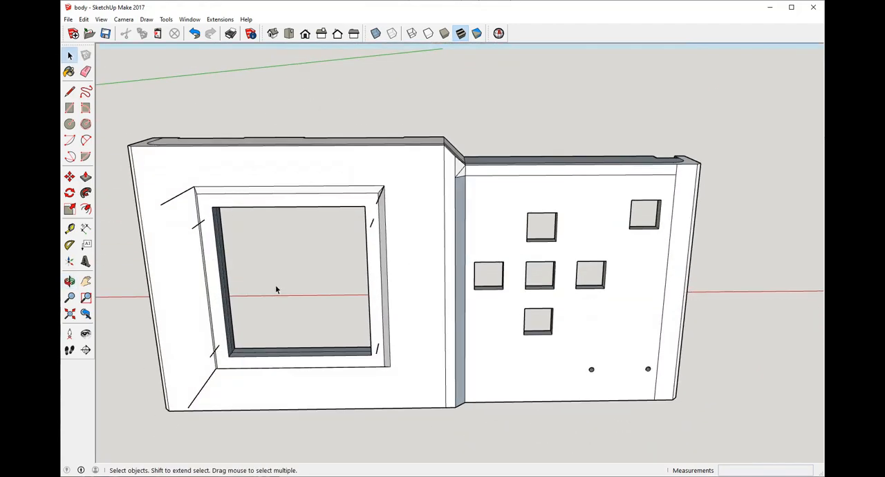
middle_drag(275, 290, 713, 273)
middle_drag(518, 255, 477, 397)
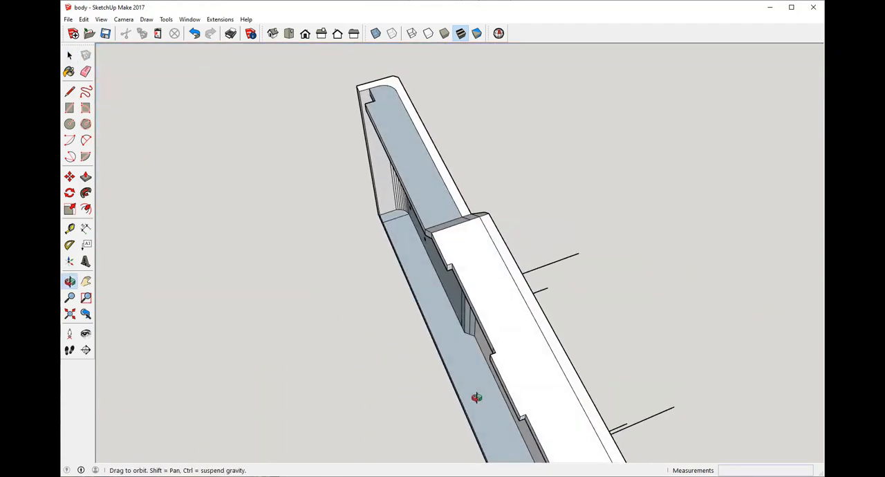
Step: Inspect the two round mounting posts and the small block on the floor inside the front shell
scroll(465, 278, down, 5)
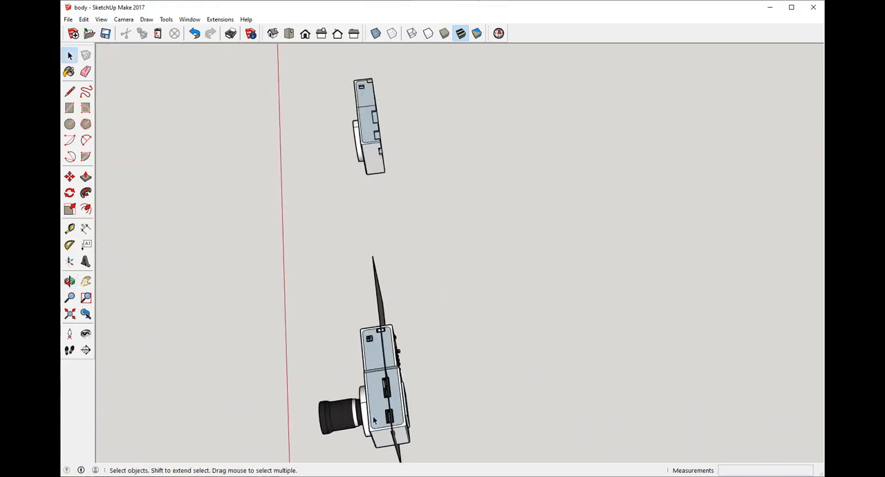
middle_drag(369, 362, 664, 216)
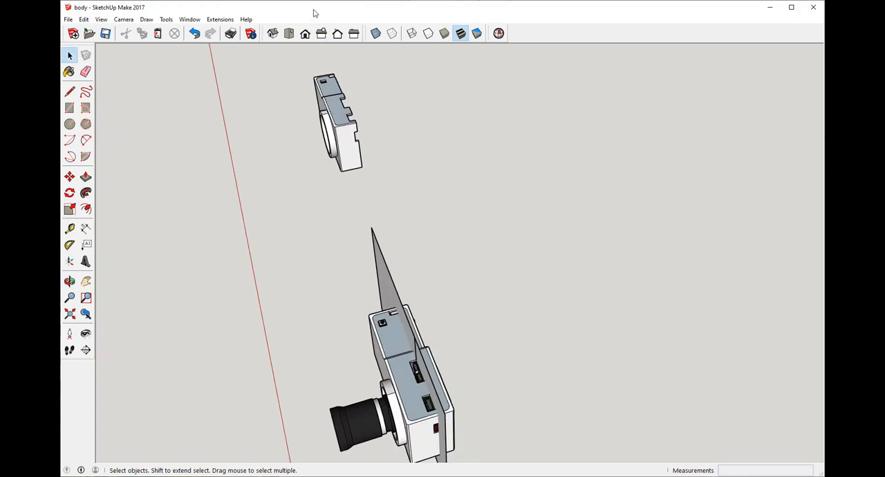
scroll(318, 65, up, 5)
middle_drag(368, 130, 471, 211)
scroll(440, 208, up, 4)
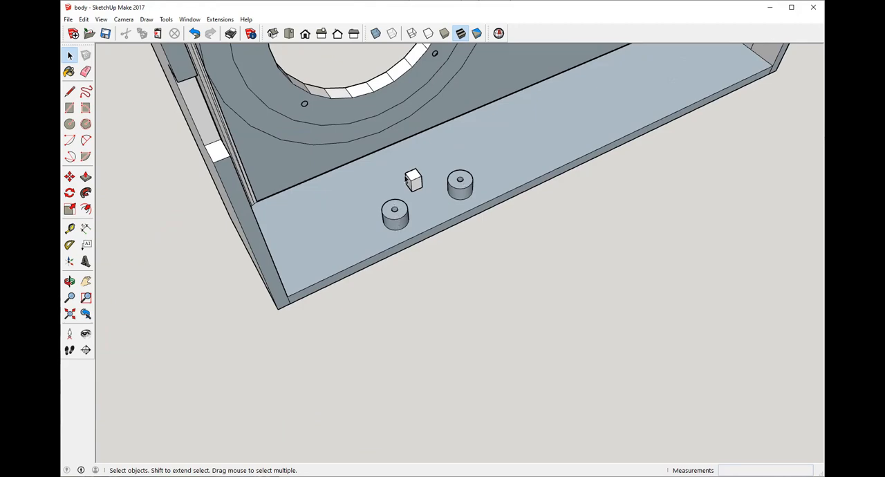
Step: Examine the mounting posts, the small block and the screw holes around the lens opening inside the front shell
scroll(472, 187, up, 3)
scroll(475, 312, down, 7)
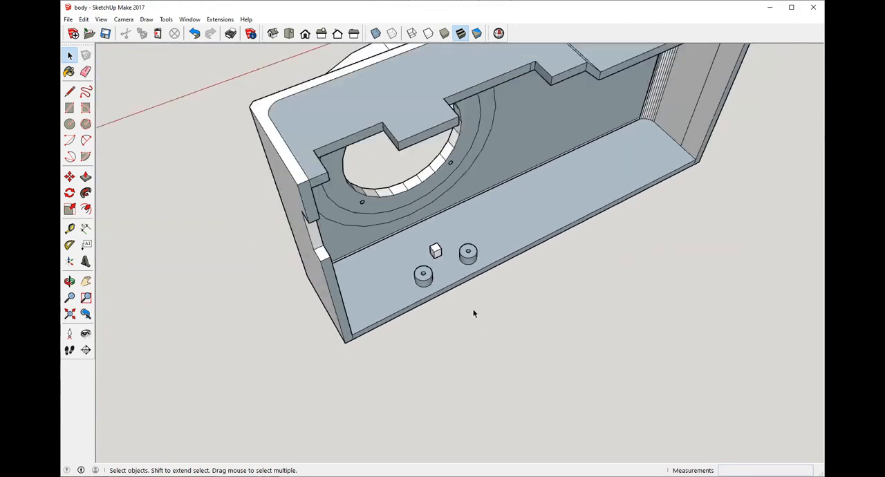
middle_drag(617, 101, 511, 154)
scroll(502, 169, up, 5)
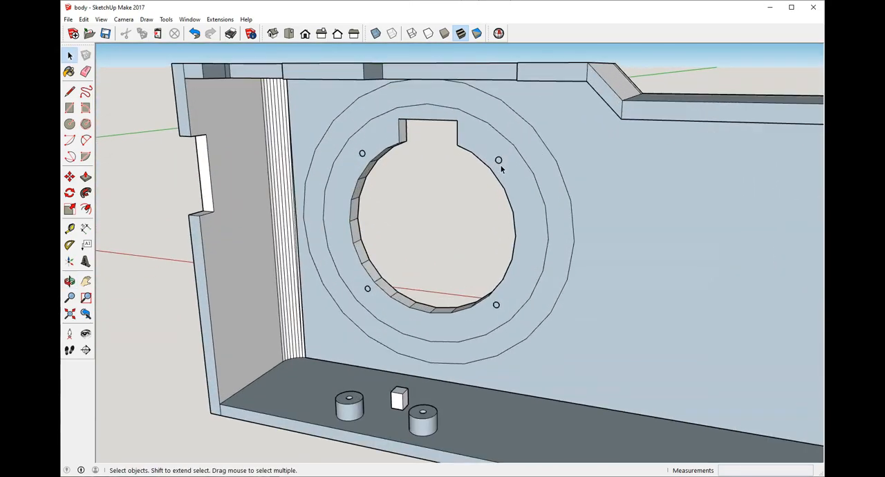
middle_drag(515, 200, 513, 159)
scroll(515, 160, up, 4)
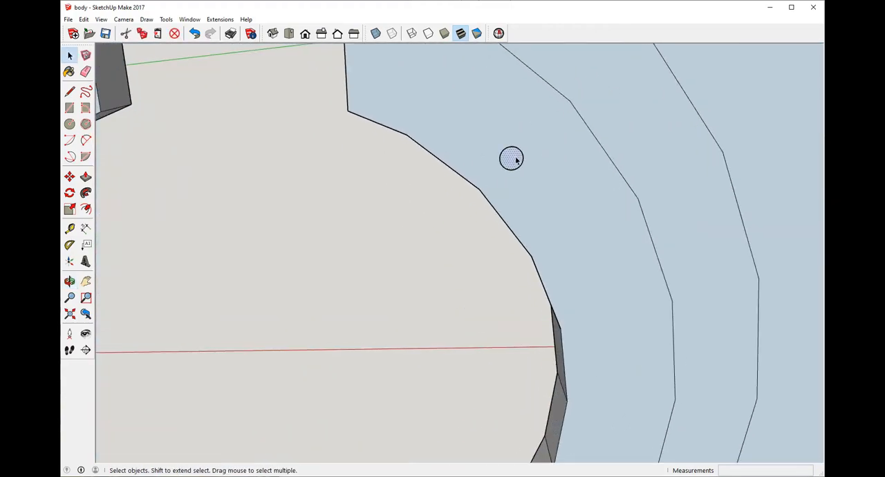
middle_drag(515, 160, 829, 142)
scroll(415, 247, down, 10)
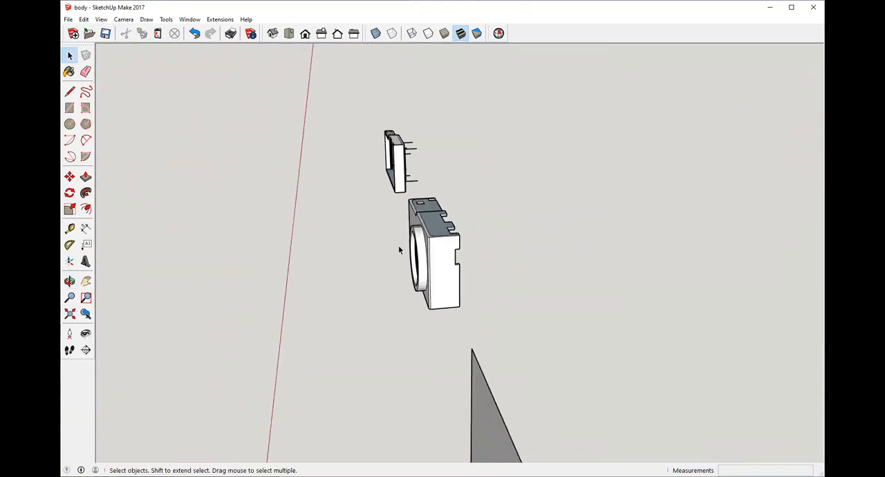
Step: Start a line across the lens opening's inner wall just below the rectangular notch, from the midpoint of a facet's back edge
middle_drag(399, 249, 555, 219)
scroll(559, 206, up, 5)
scroll(561, 202, up, 2)
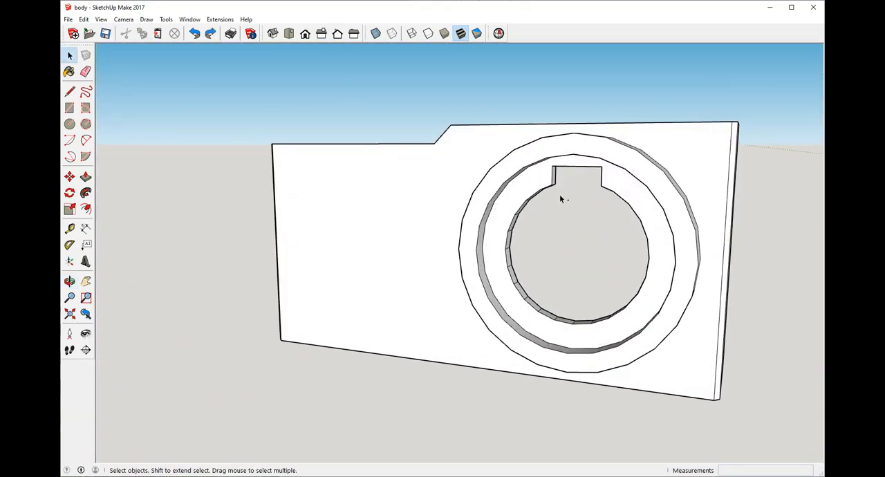
scroll(517, 207, up, 3)
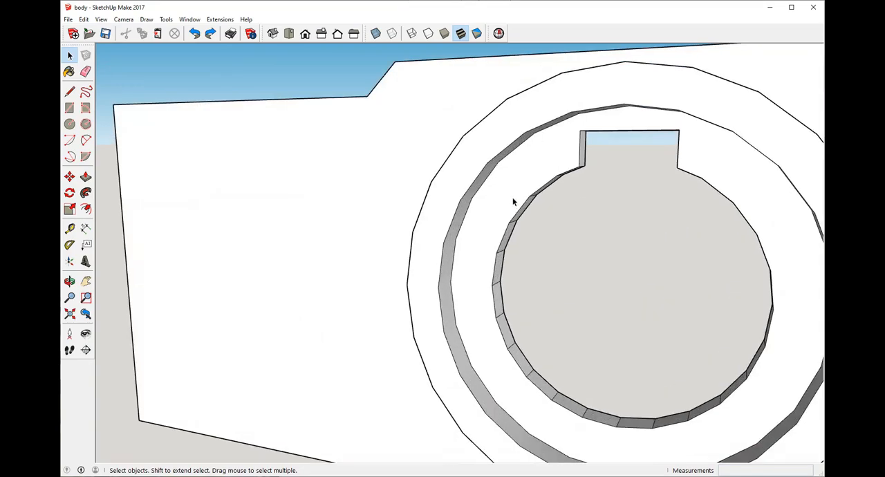
middle_drag(512, 200, 788, 143)
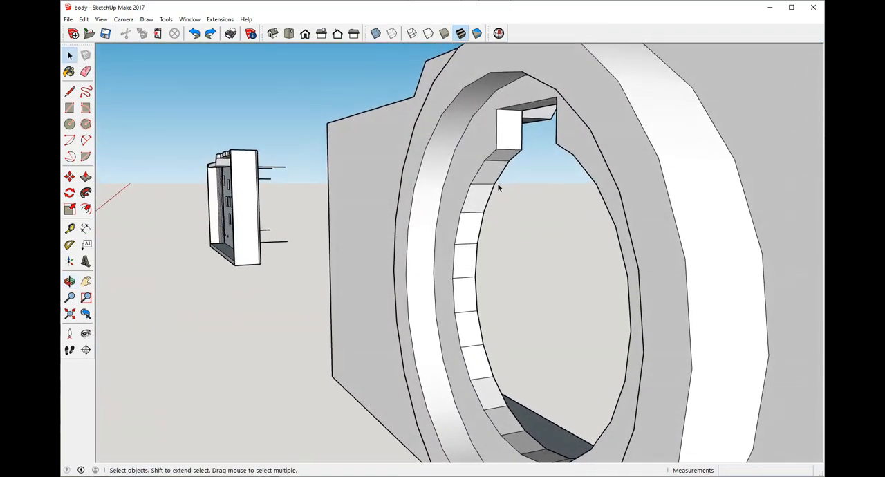
click(69, 91)
scroll(505, 169, up, 4)
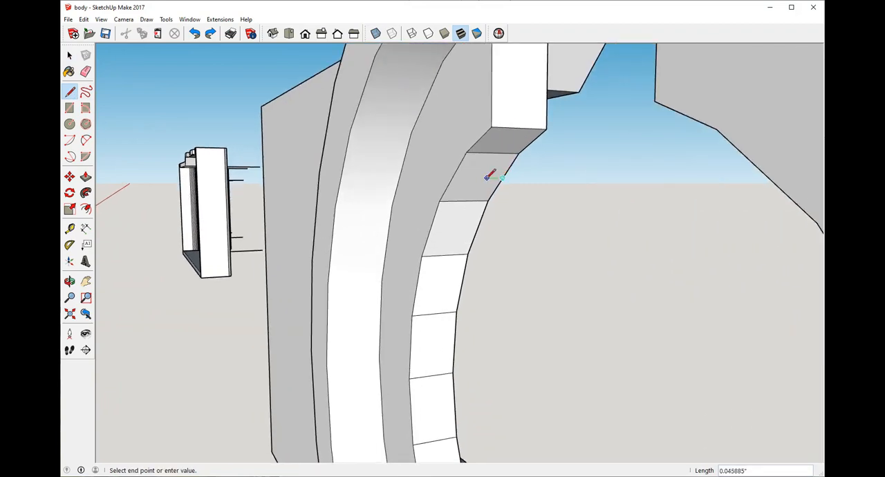
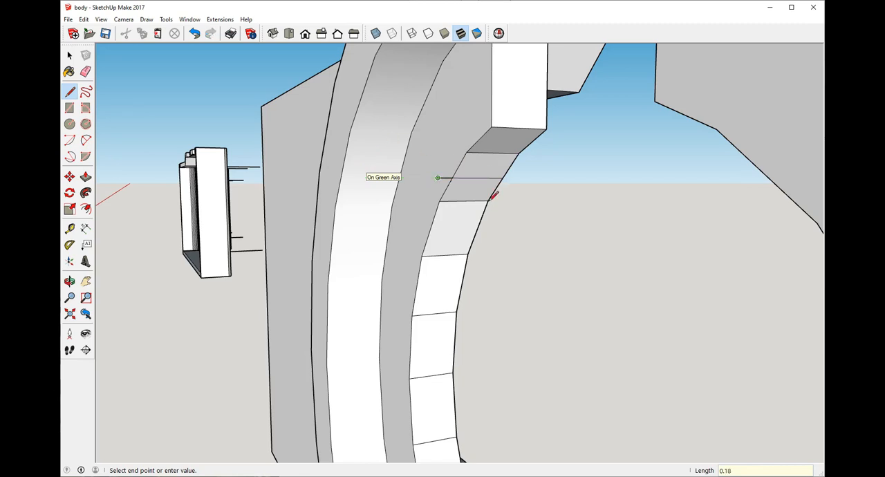
Step: Try to draw a marker line across the lens opening's inner wall and front ring face below the rectangular notch
scroll(503, 179, down, 1)
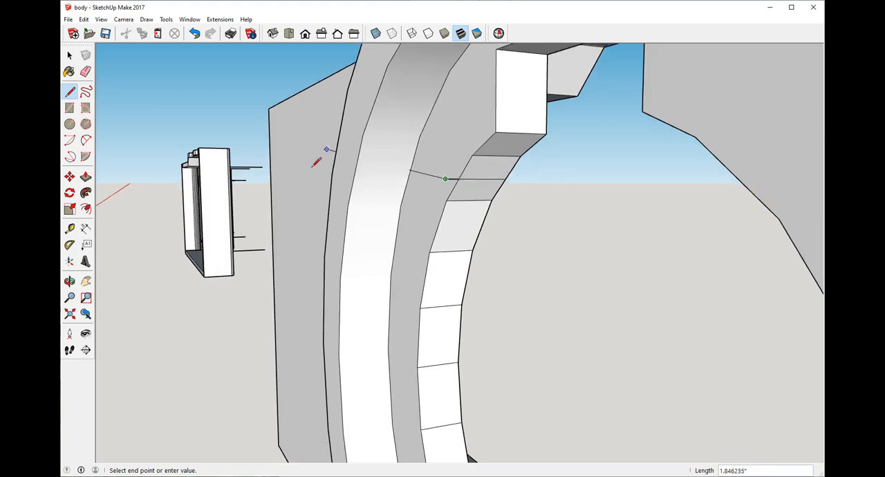
scroll(488, 212, down, 2)
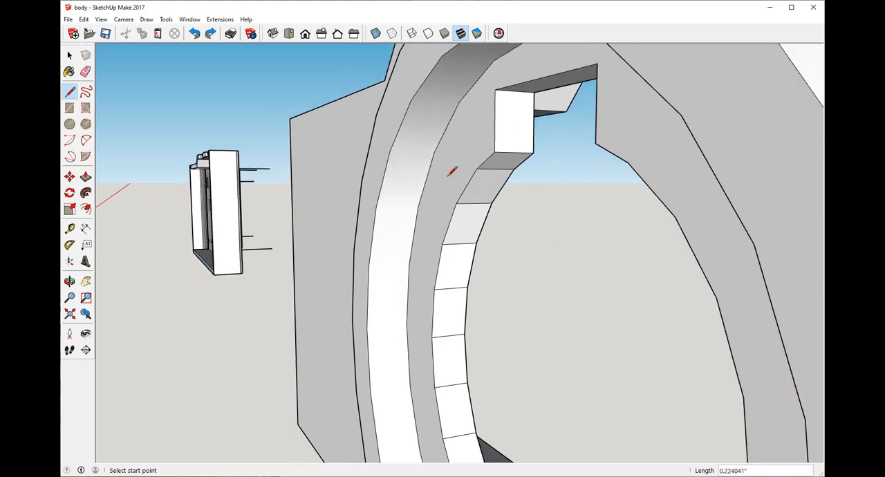
scroll(338, 221, up, 2)
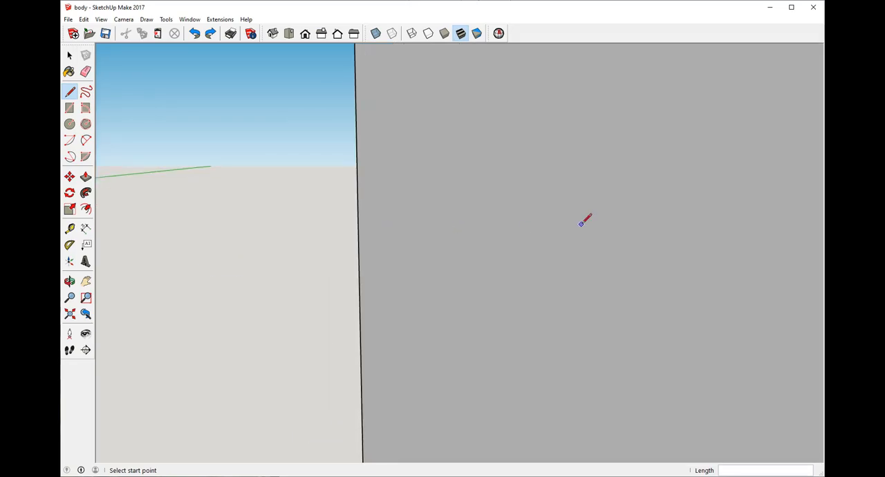
Step: Draw a 0.2-inch line at the notch's lower corner and try to pull the recessed ring face outward
scroll(312, 290, down, 6)
scroll(379, 253, up, 5)
mouse_move(381, 257)
middle_down()
mouse_move(588, 294)
mouse_move(504, 288)
mouse_move(303, 247)
mouse_move(123, 263)
mouse_move(389, 259)
middle_up()
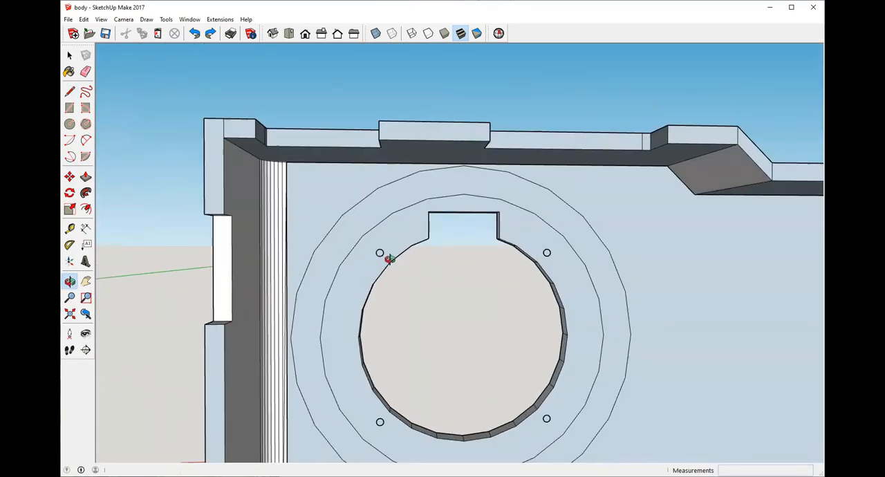
middle_drag(568, 276, 413, 234)
scroll(411, 233, up, 4)
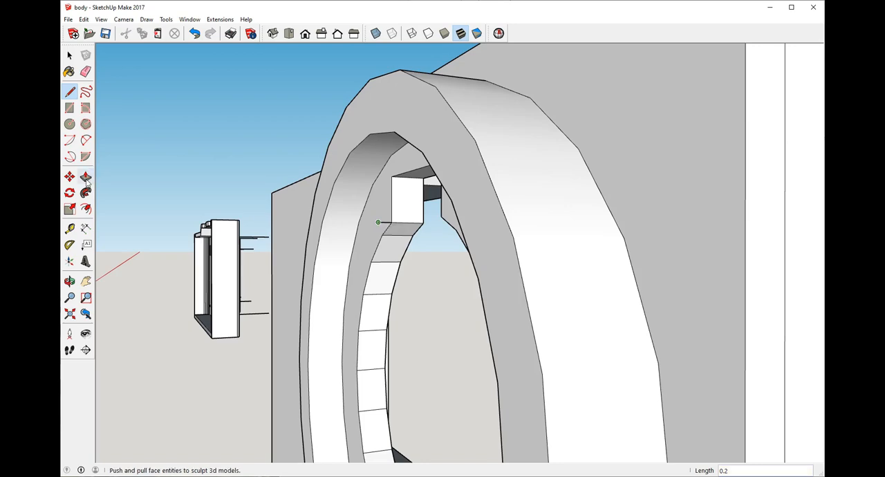
drag(381, 218, 374, 226)
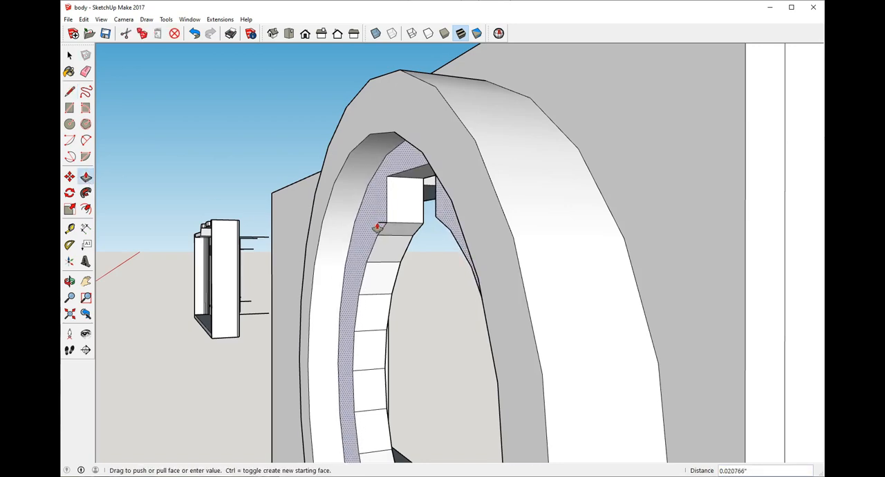
scroll(346, 277, up, 1)
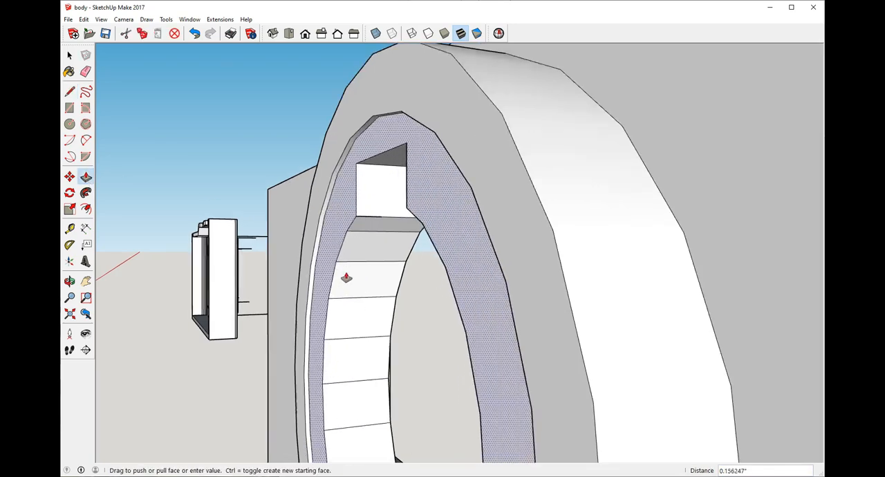
Step: Draw a short line outward from the notch's lower corner and pull the recessed ring face out about 0.06 inch to its end
mouse_move(346, 277)
middle_down()
mouse_move(587, 320)
mouse_move(445, 229)
mouse_move(279, 208)
mouse_move(412, 235)
mouse_move(498, 219)
mouse_move(344, 238)
mouse_move(491, 222)
mouse_move(276, 194)
mouse_move(205, 210)
mouse_move(196, 194)
mouse_move(338, 207)
mouse_move(504, 196)
mouse_move(301, 216)
mouse_move(604, 173)
mouse_move(456, 233)
mouse_move(356, 231)
mouse_move(729, 247)
middle_up()
click(69, 91)
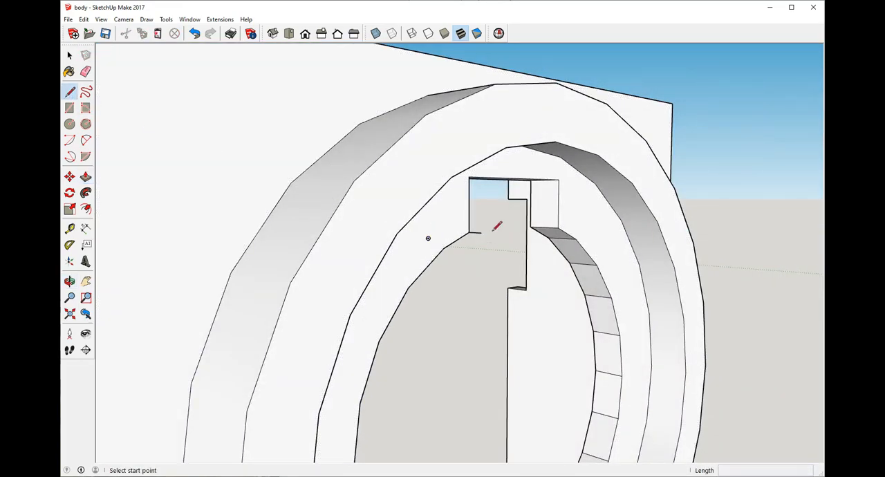
key(Escape)
middle_drag(492, 232, 190, 220)
click(85, 177)
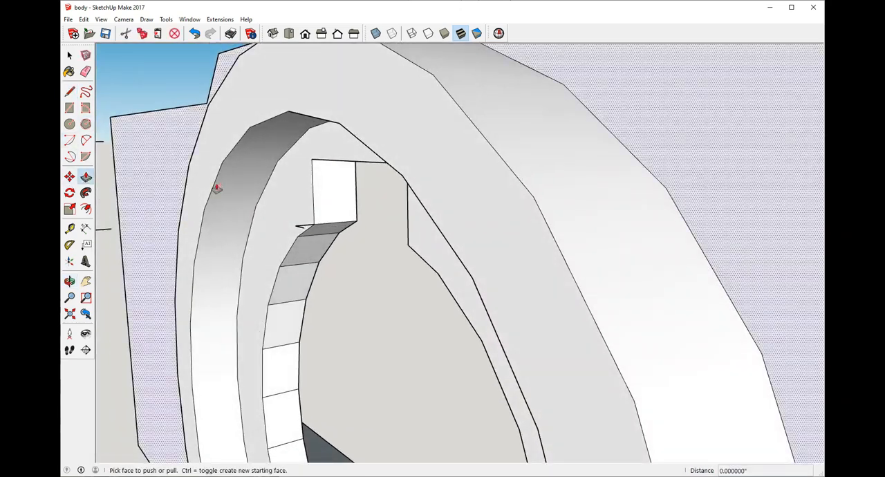
click(299, 216)
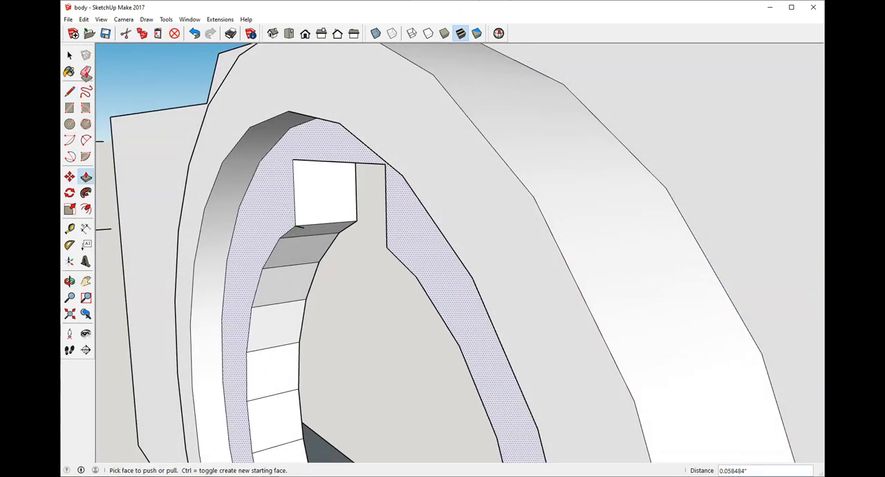
Step: Dismiss the file error and inspect the lens opening and mounting posts inside the front shell
click(70, 57)
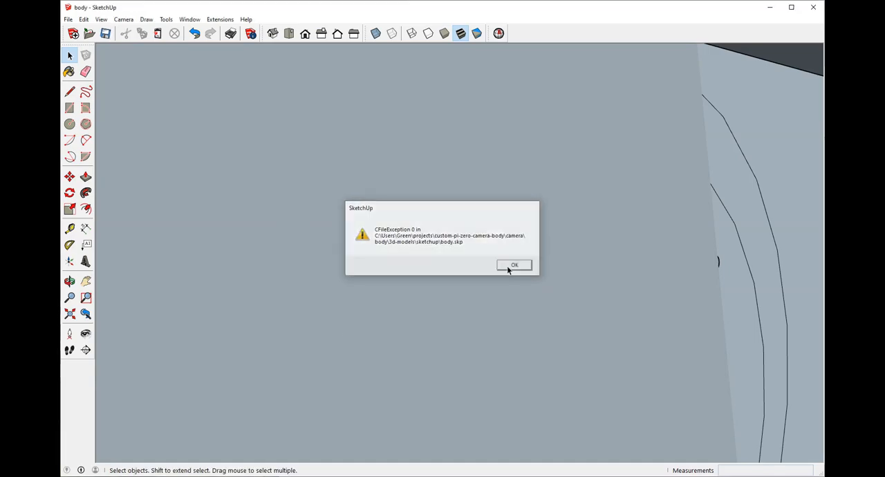
click(510, 266)
scroll(394, 247, down, 10)
middle_drag(467, 257, 223, 296)
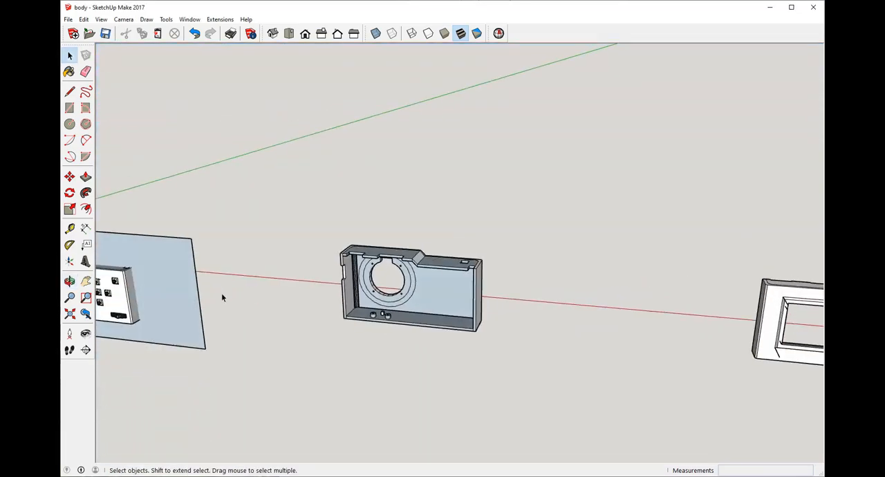
scroll(316, 340, up, 8)
middle_drag(316, 340, 411, 231)
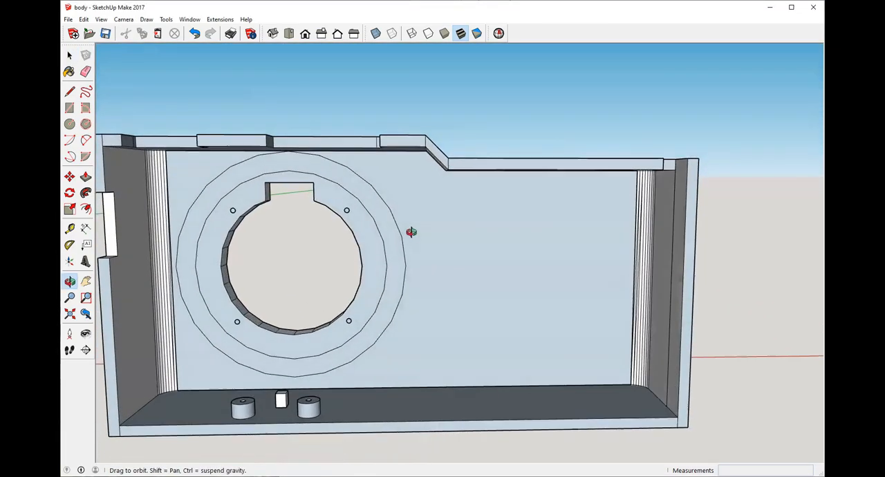
scroll(350, 212, up, 4)
scroll(351, 212, down, 7)
Step: Review the separated front and back shells beside the assembled camera from several angles
middle_drag(351, 214, 316, 420)
scroll(563, 347, down, 6)
middle_drag(331, 306, 480, 318)
scroll(414, 328, down, 6)
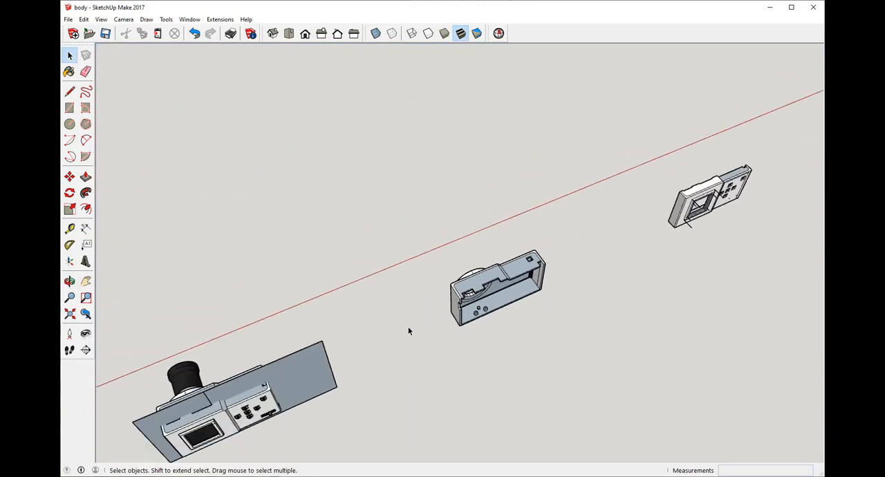
scroll(648, 227, up, 5)
middle_drag(618, 259, 176, 166)
scroll(264, 143, up, 2)
scroll(264, 144, down, 2)
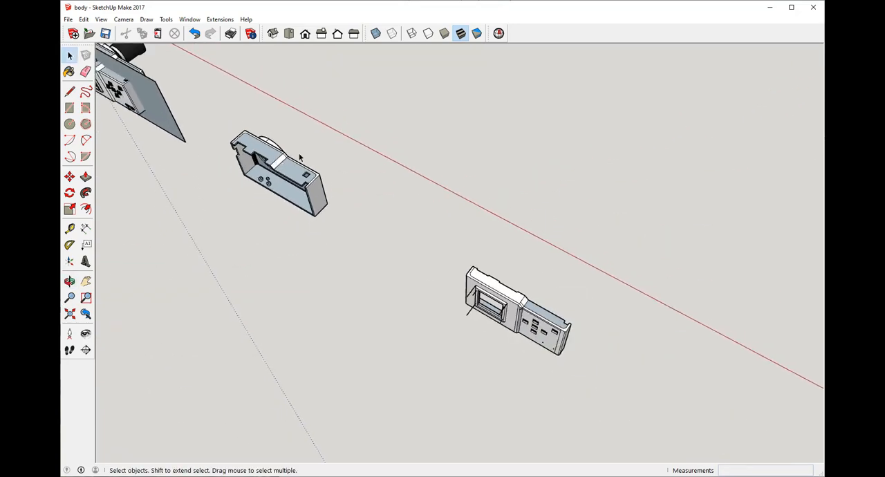
Step: Examine the back shell's outside and interior, including the screen opening and button holes
scroll(331, 198, up, 2)
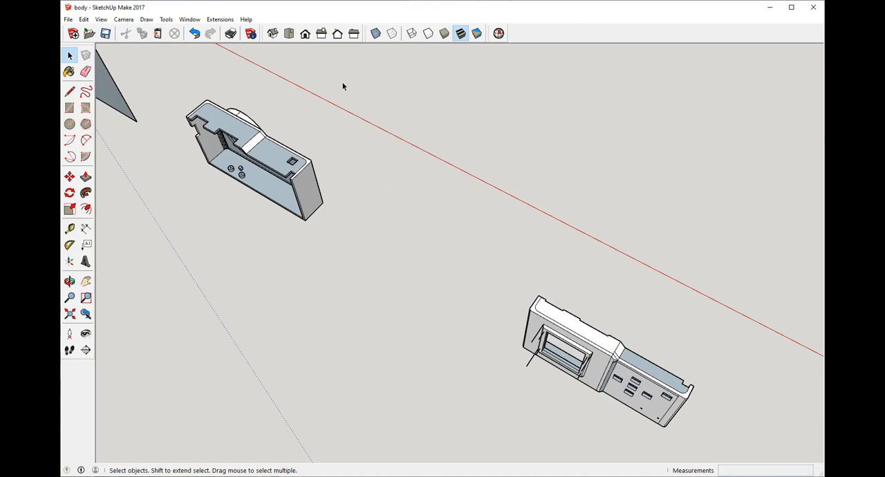
middle_drag(566, 270, 305, 301)
scroll(304, 300, up, 1)
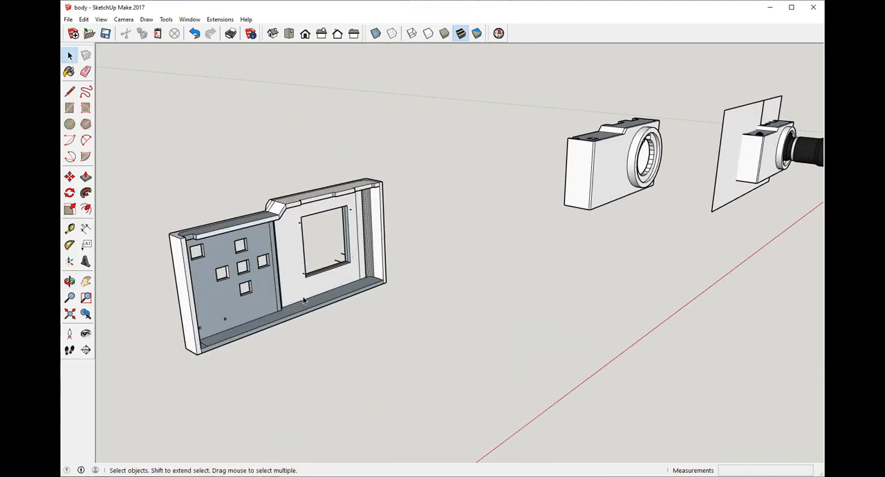
scroll(260, 314, up, 2)
middle_drag(407, 211, 346, 235)
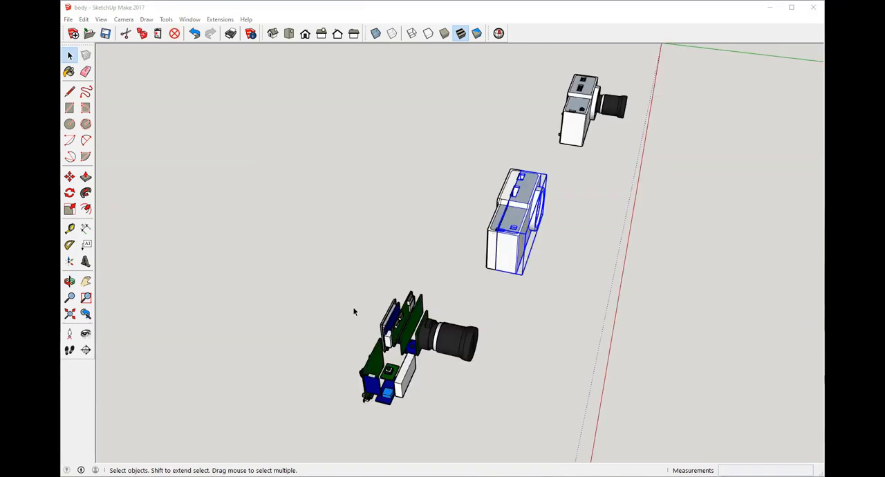
scroll(355, 303, down, 2)
scroll(357, 304, up, 1)
Step: Review the internal electronics and lens laid out beside the closed camera body
middle_drag(361, 338, 555, 385)
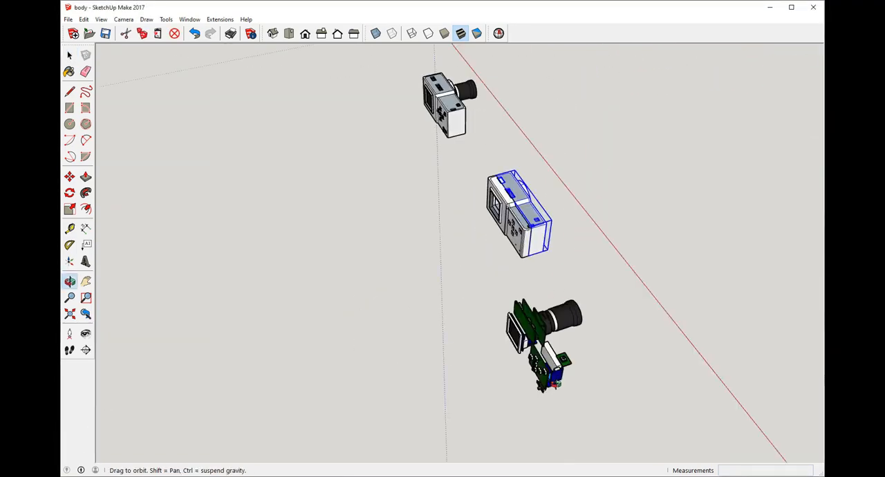
scroll(624, 246, up, 4)
middle_drag(624, 247, 463, 157)
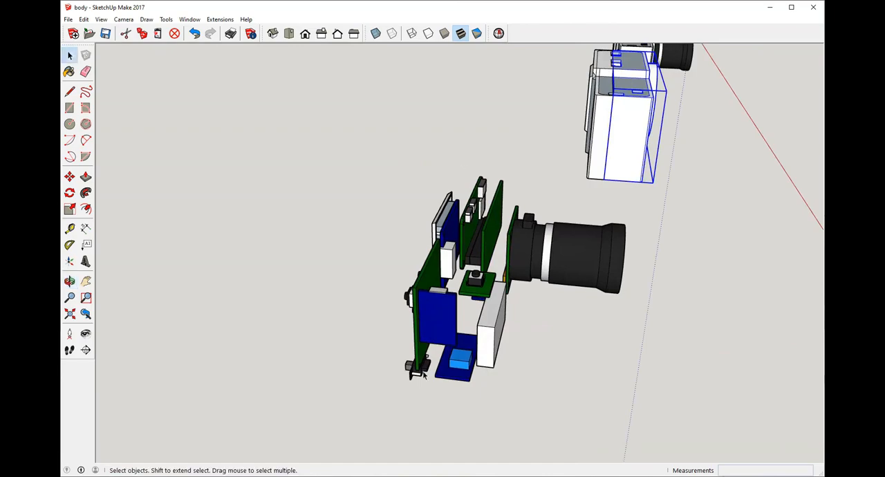
middle_drag(423, 374, 756, 350)
scroll(554, 375, down, 4)
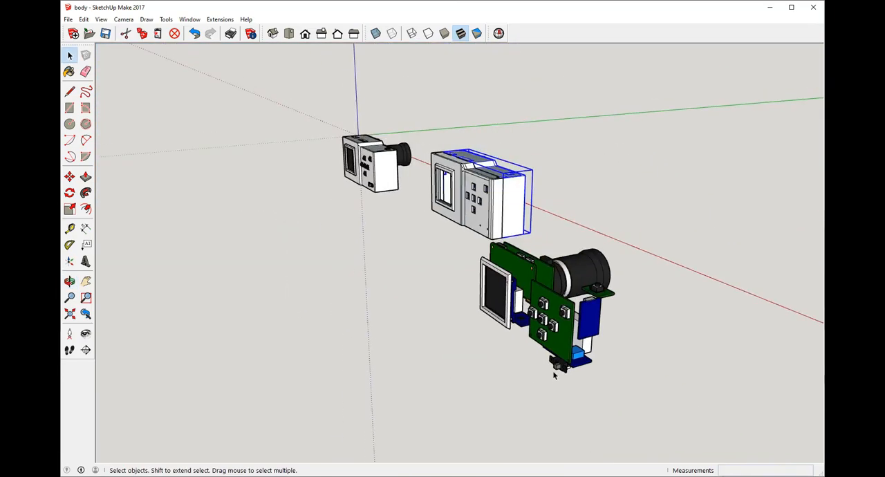
scroll(554, 375, down, 2)
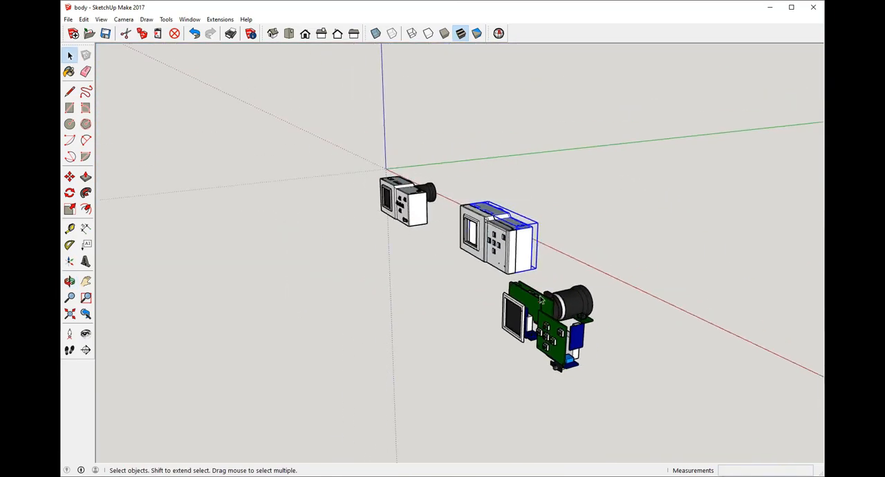
middle_drag(595, 306, 448, 354)
scroll(391, 359, up, 2)
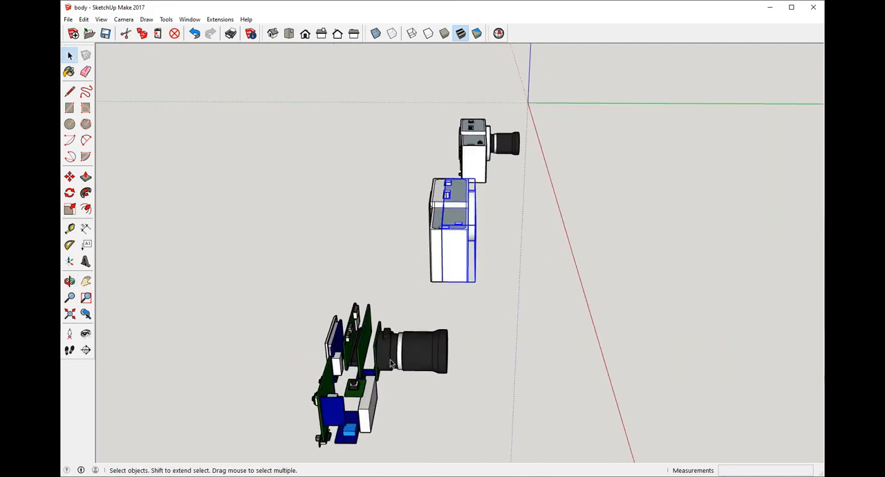
Step: Examine the arrangement of the circuit boards, screen, battery block, buttons and lens from all around
middle_drag(336, 369, 301, 362)
scroll(300, 362, up, 2)
scroll(331, 371, up, 3)
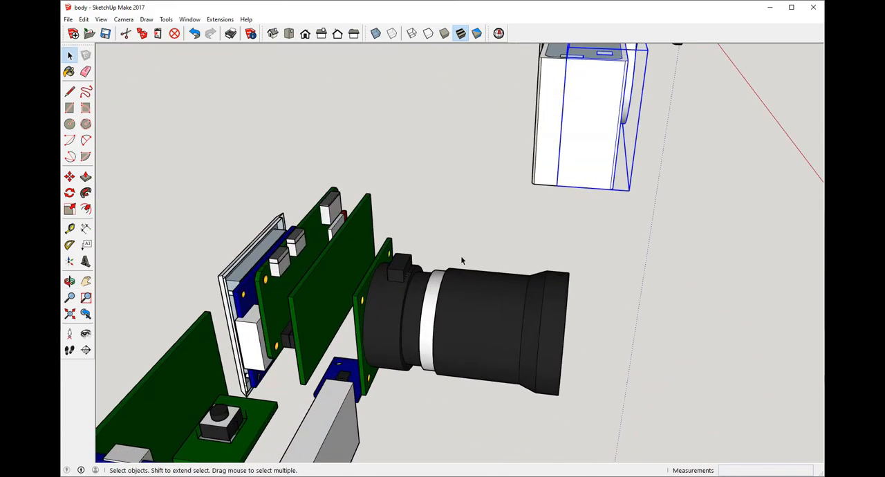
scroll(462, 261, down, 3)
middle_drag(382, 308, 146, 316)
scroll(414, 264, up, 1)
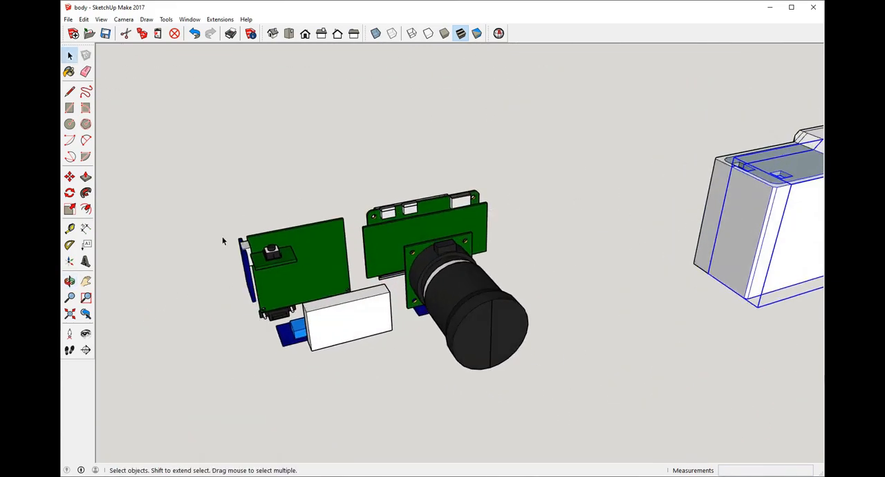
middle_drag(223, 241, 622, 262)
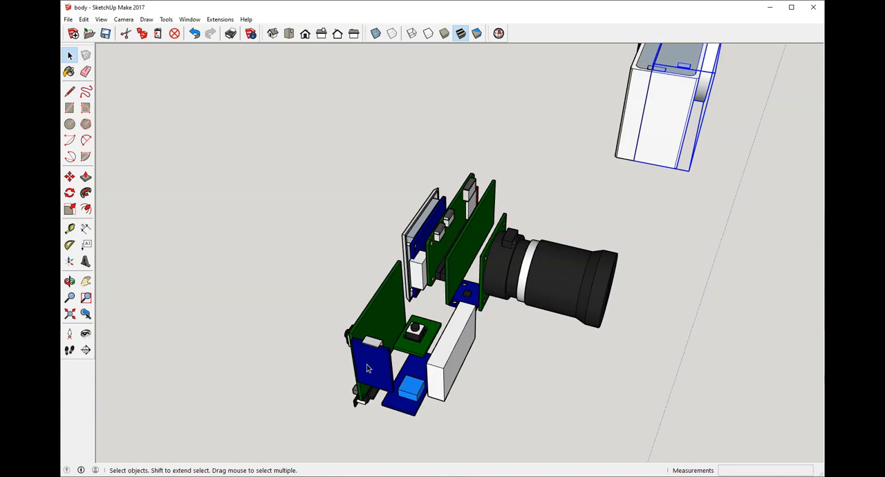
middle_drag(379, 364, 519, 278)
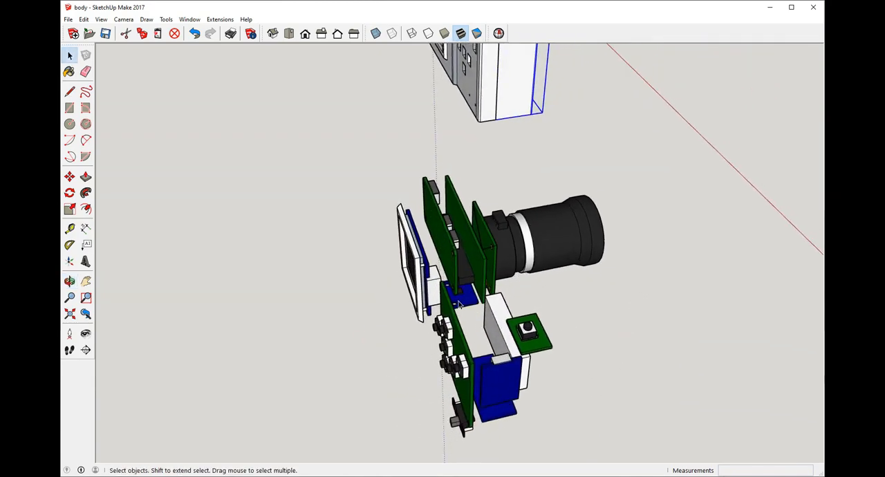
middle_drag(467, 235, 433, 240)
scroll(413, 219, down, 2)
scroll(433, 240, up, 2)
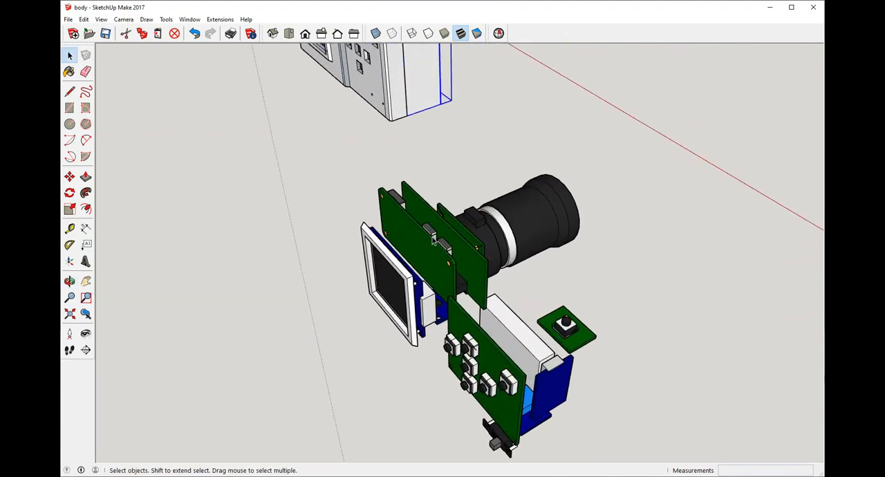
Step: Move the back shell off the front shell and place it over the screen and button board, about 10.34 inches away
middle_drag(392, 304, 396, 143)
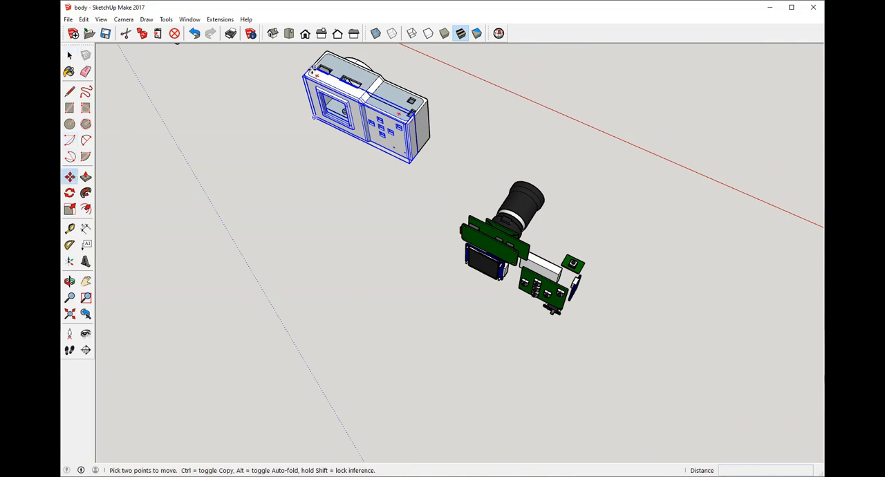
click(313, 69)
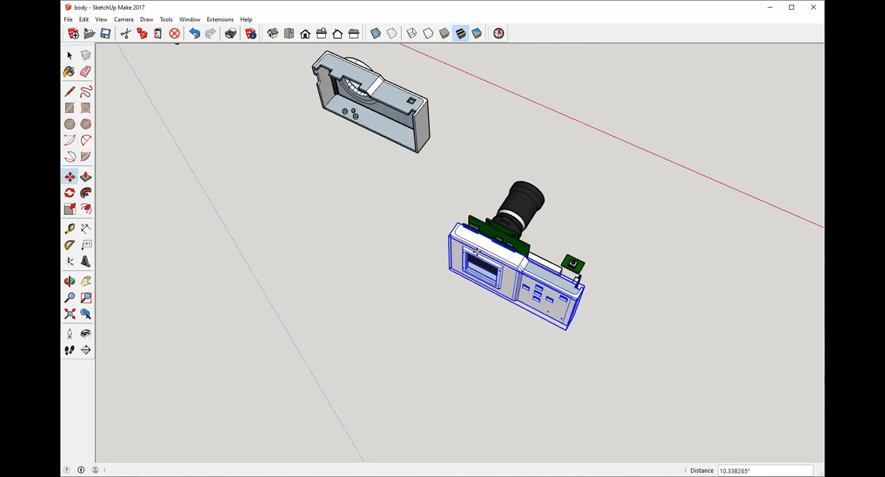
scroll(489, 233, up, 2)
middle_drag(489, 234, 341, 221)
scroll(423, 237, up, 5)
middle_drag(579, 240, 494, 290)
Step: Move the back shell again so its inner rim corner meets the upper corner of the circuit board behind the screen
key(m)
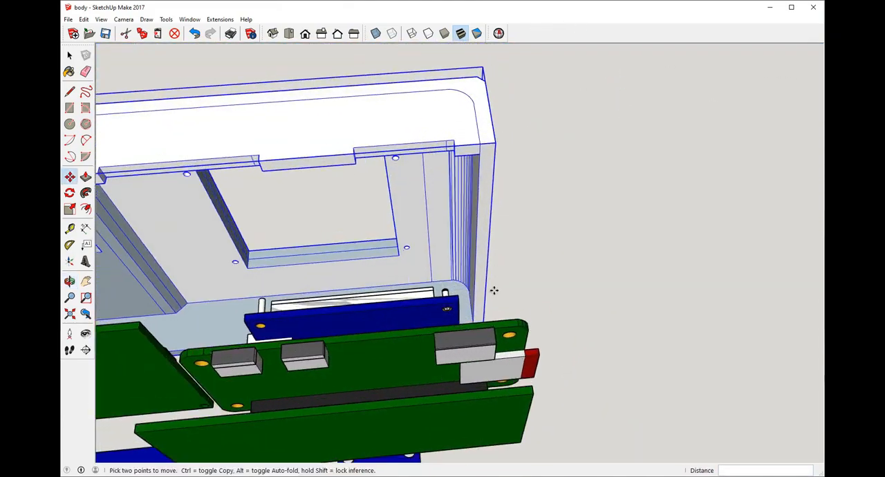
click(526, 319)
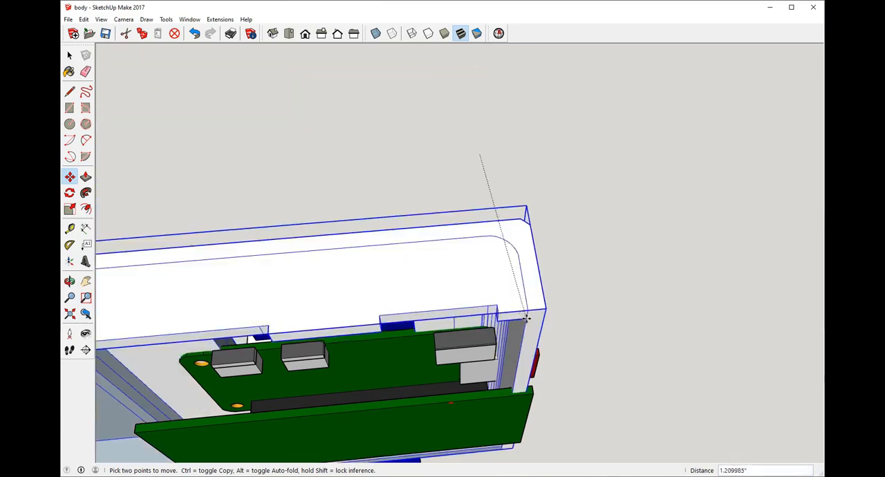
scroll(516, 334, up, 6)
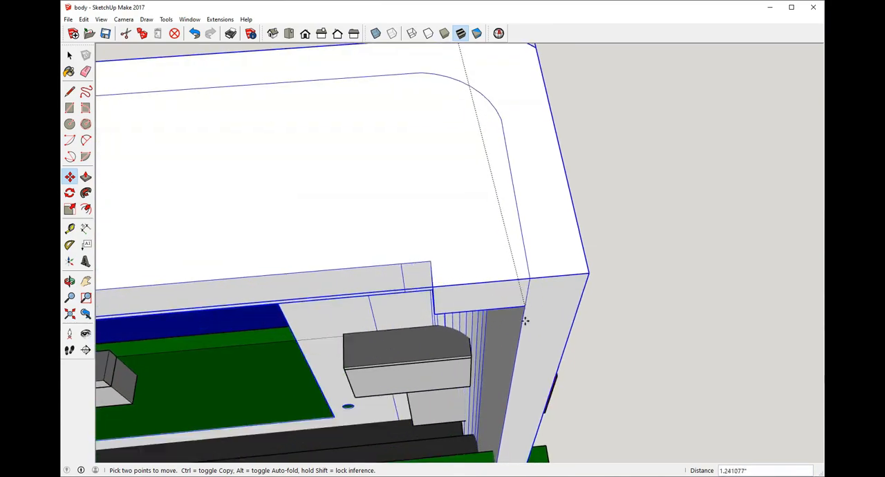
scroll(509, 320, up, 3)
scroll(498, 289, up, 1)
click(498, 288)
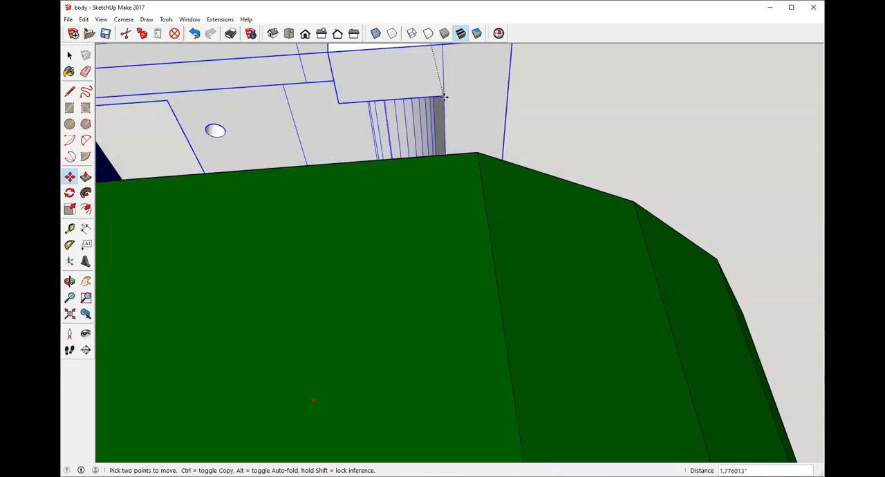
click(477, 152)
scroll(457, 177, down, 3)
scroll(455, 178, down, 5)
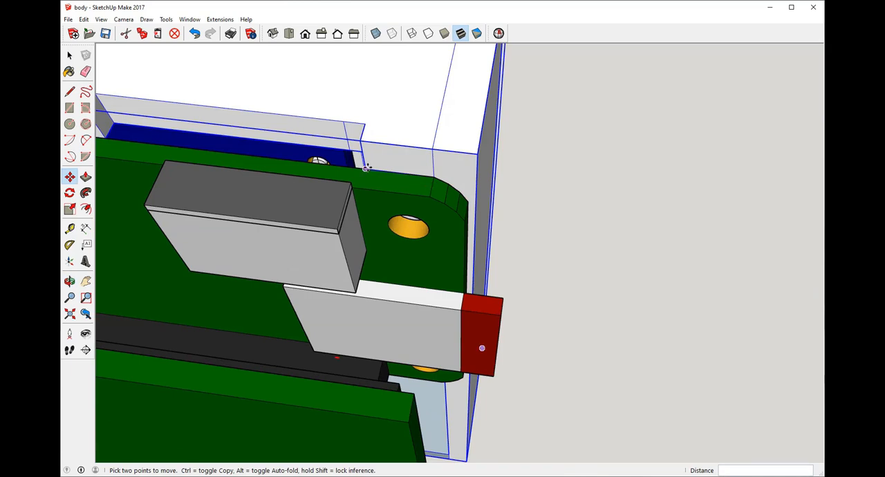
Step: Slide the back shell about 0.08 inches sideways along the circuit board's upper edge to align it with the board's rounded corner
click(366, 167)
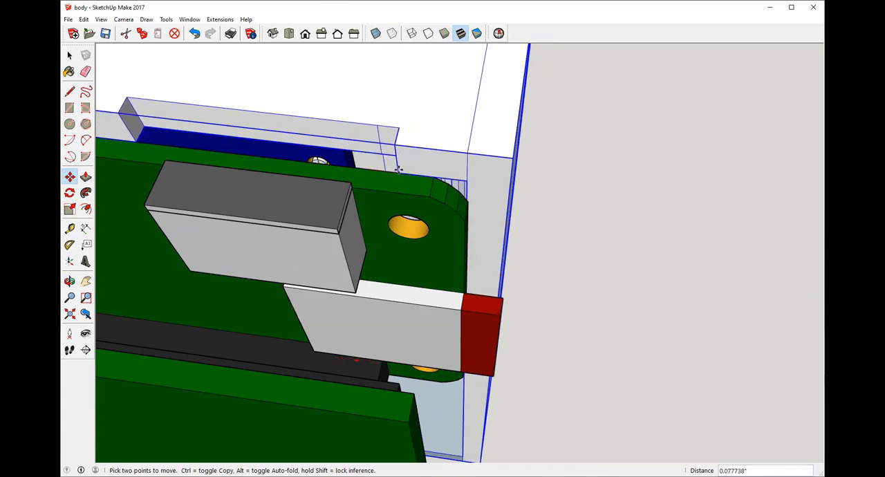
key(Escape)
click(435, 175)
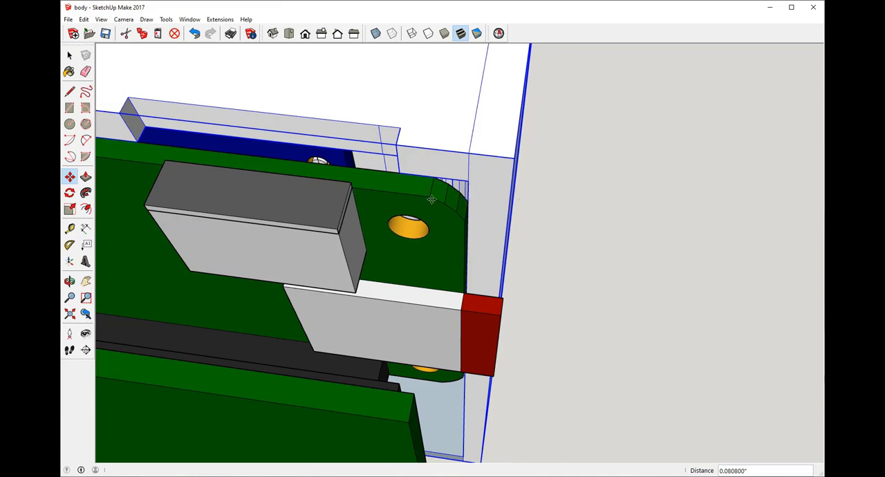
middle_drag(535, 181, 291, 307)
scroll(352, 294, down, 5)
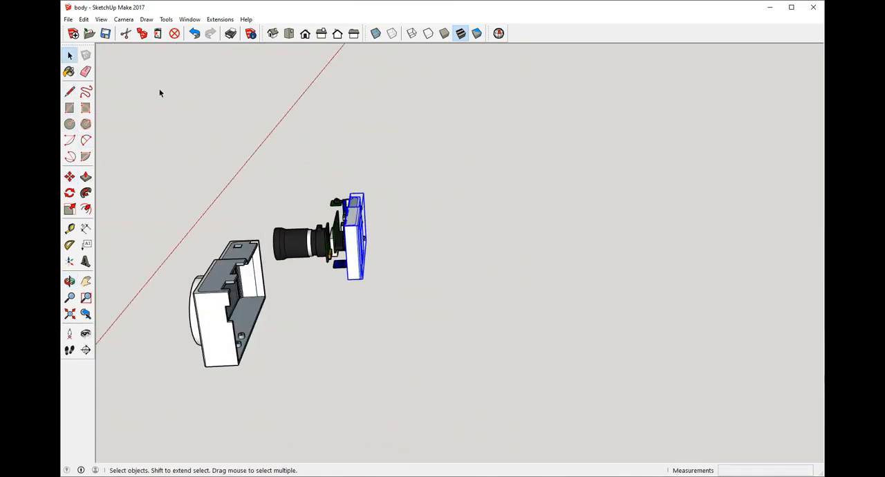
Step: Move the front shell onto the back shell so their upper side corners meet at the seam and enclose the electronics
click(71, 178)
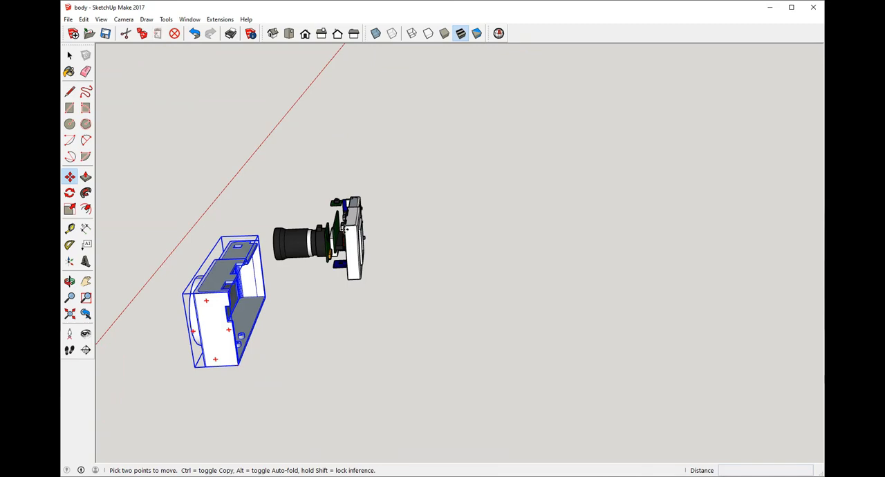
click(228, 293)
scroll(346, 221, up, 9)
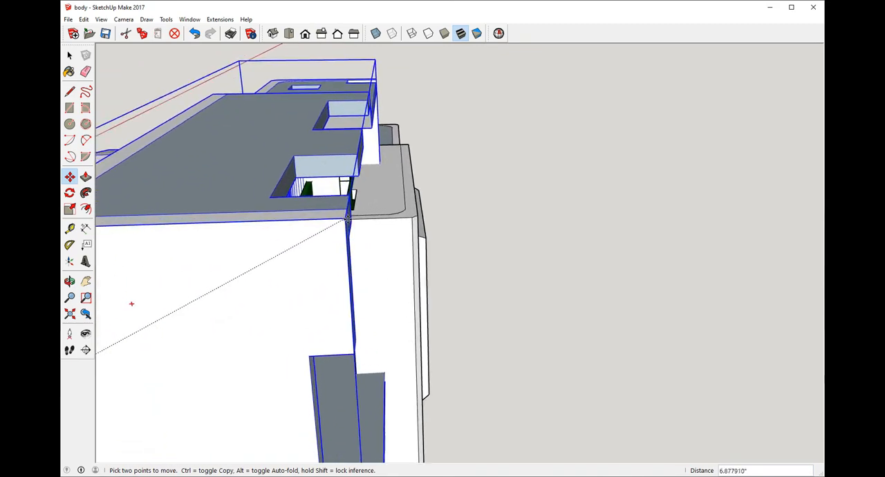
scroll(347, 220, up, 10)
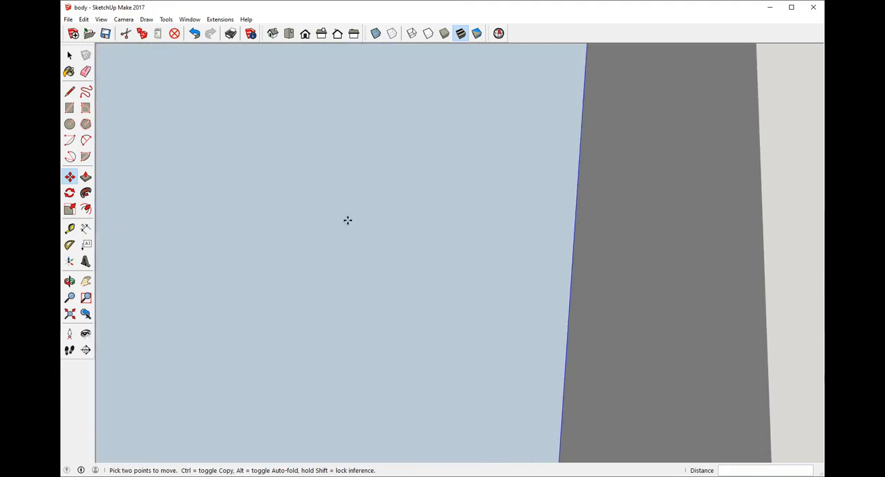
scroll(347, 220, down, 10)
click(346, 220)
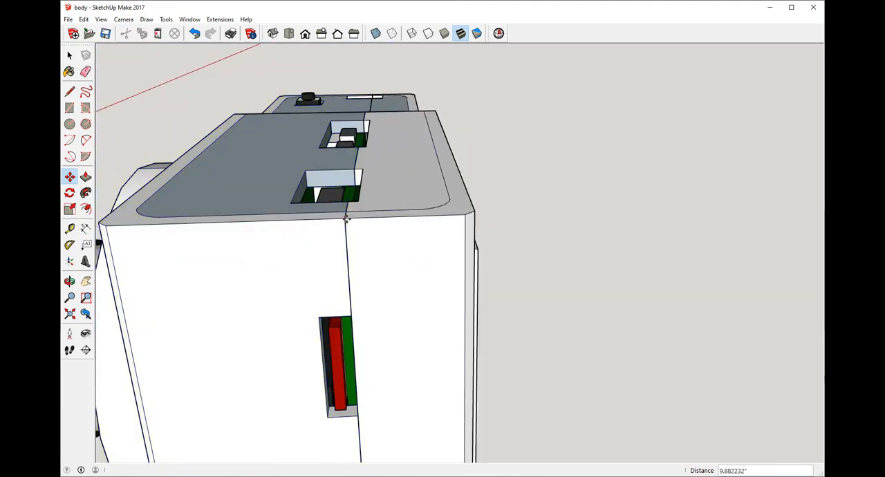
Step: Examine the assembled camera from the side and front, checking how the lens sits in the front shell's notched opening
key(o)
drag(482, 154, 516, 64)
middle_drag(516, 64, 608, 105)
scroll(410, 258, down, 5)
middle_drag(411, 258, 610, 237)
scroll(580, 404, up, 6)
scroll(590, 164, down, 3)
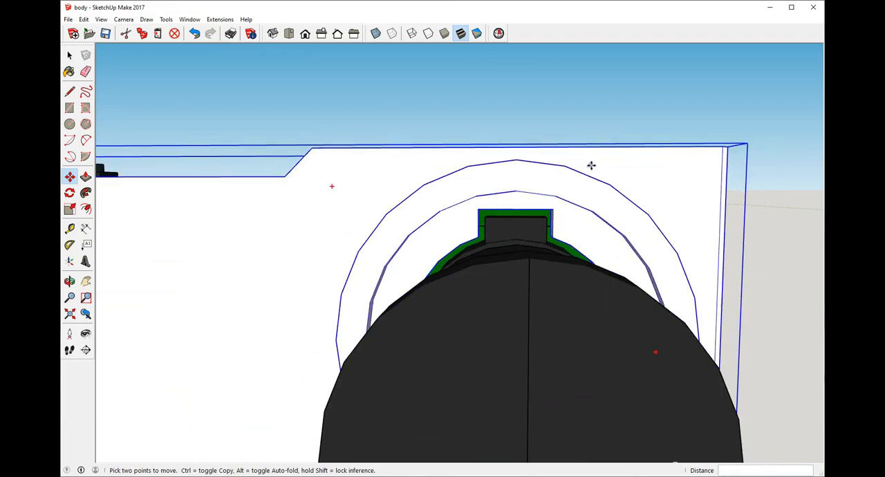
middle_drag(590, 164, 480, 204)
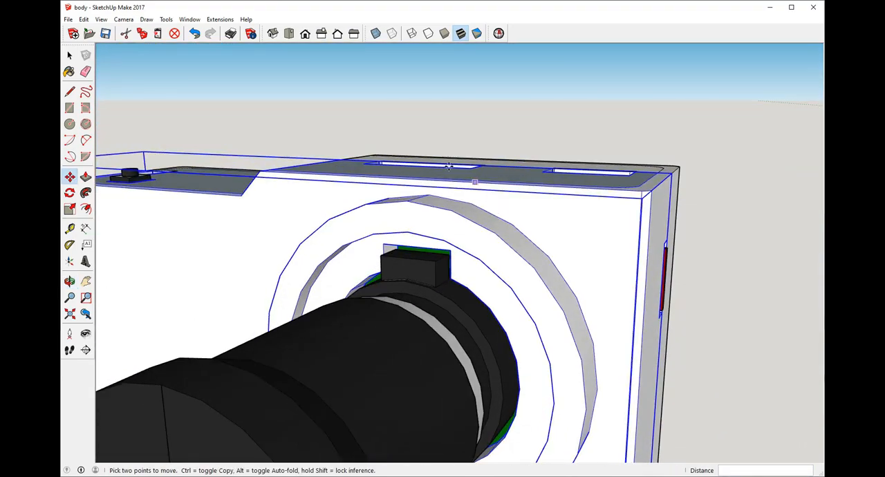
Step: Display the model in X-ray mode and examine the fit of the electronics and lens inside both shells
click(375, 33)
middle_drag(551, 223, 603, 218)
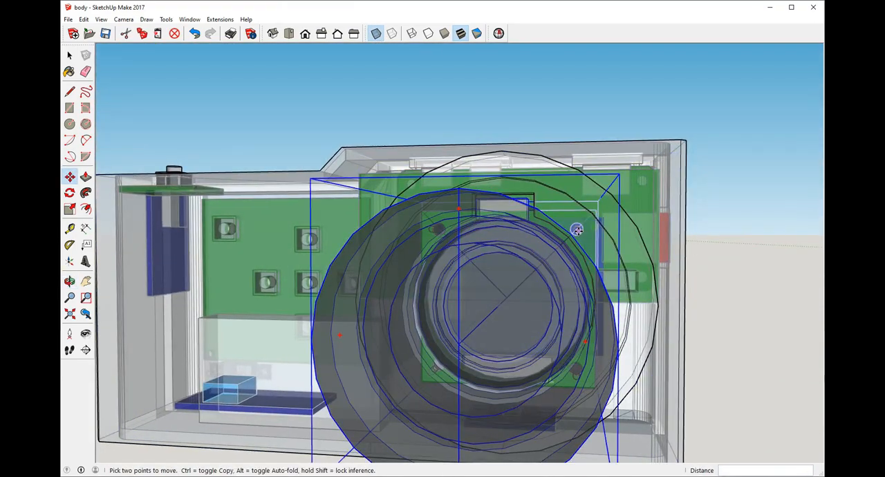
middle_drag(458, 95, 427, 228)
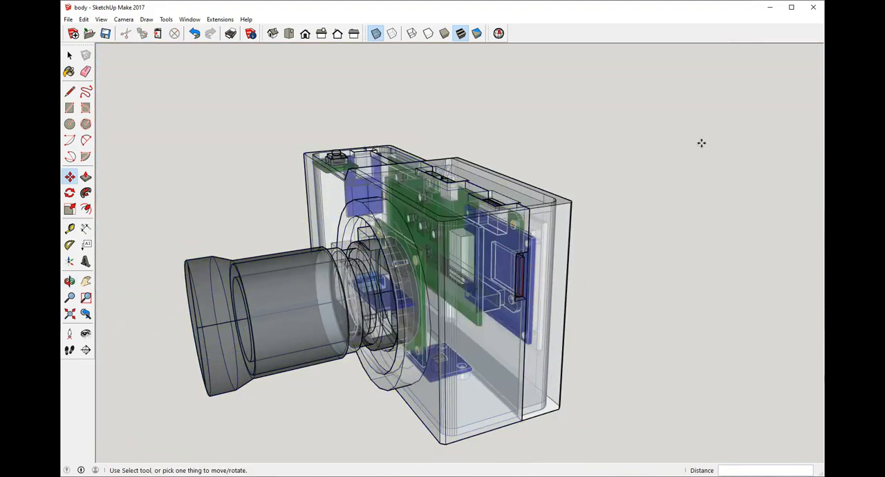
middle_drag(701, 142, 738, 237)
middle_drag(767, 133, 322, 147)
scroll(518, 89, up, 3)
scroll(524, 101, down, 2)
middle_drag(523, 102, 484, 90)
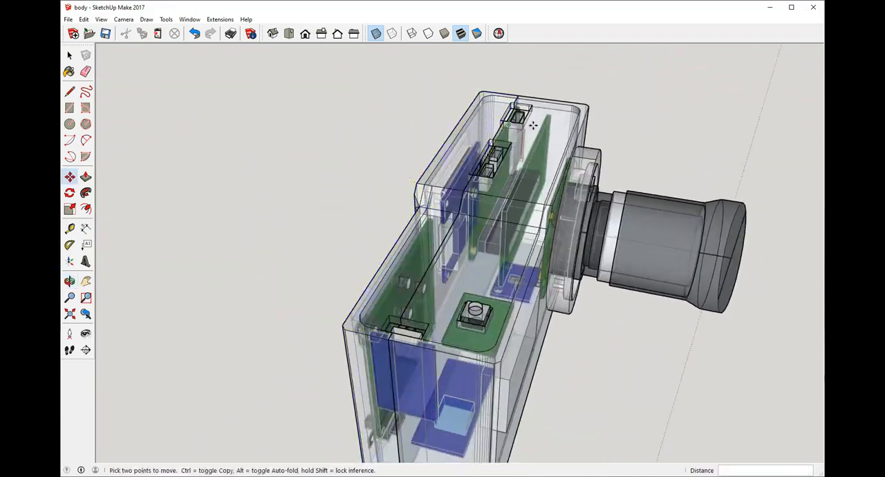
scroll(511, 81, down, 3)
Step: Return to opaque display and examine the port and button cutouts in the camera's upper face and back
click(407, 33)
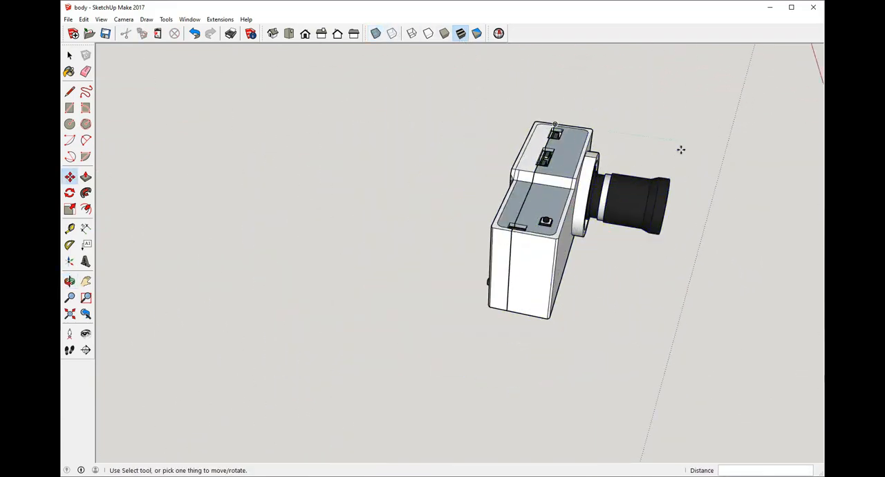
scroll(680, 148, up, 5)
scroll(671, 162, down, 2)
middle_drag(671, 161, 727, 259)
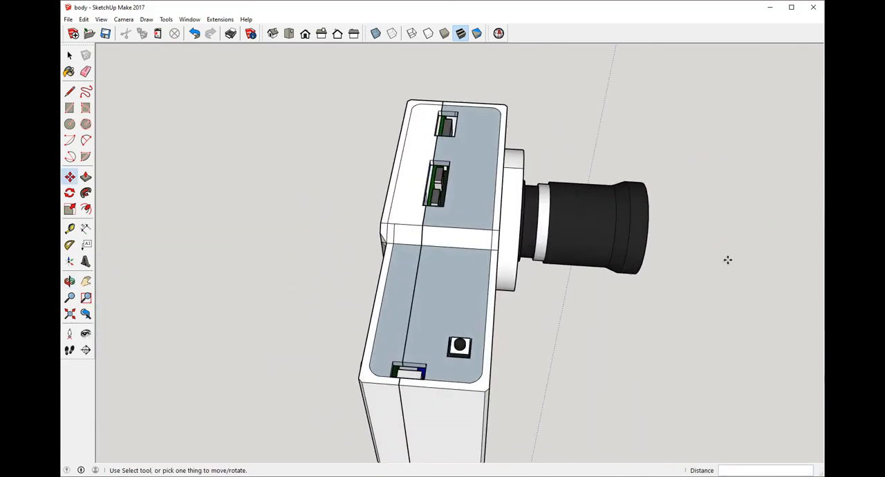
scroll(381, 367, up, 4)
scroll(780, 320, down, 3)
middle_drag(779, 319, 540, 350)
middle_drag(557, 316, 575, 271)
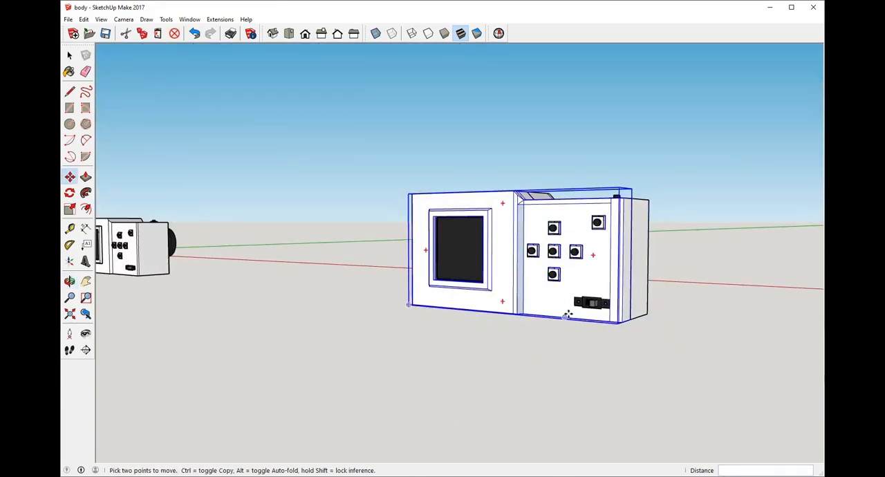
Step: Examine the assembled camera's underside and the seam between the two shells
middle_drag(567, 314, 456, 208)
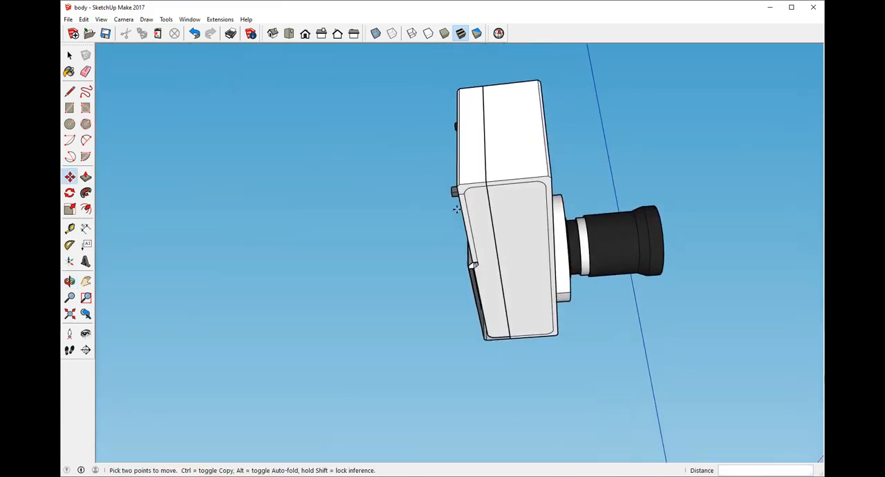
scroll(467, 247, up, 6)
scroll(495, 367, down, 5)
scroll(425, 317, up, 7)
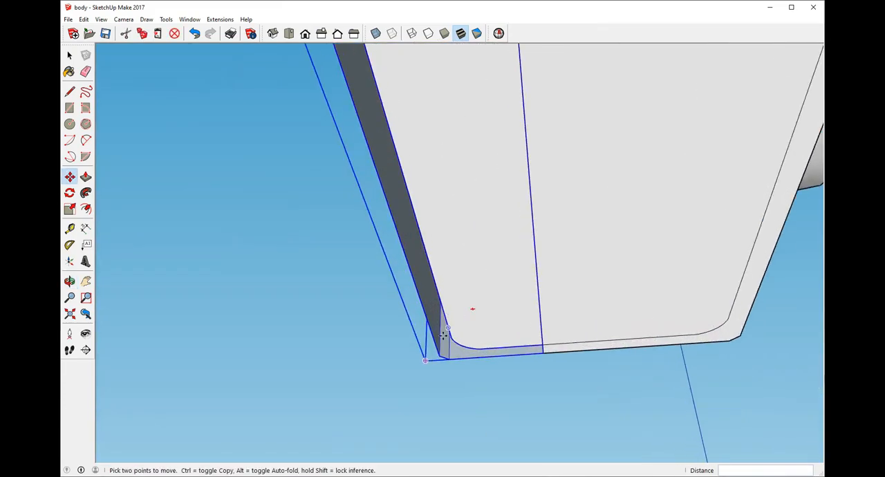
middle_drag(444, 335, 697, 303)
scroll(478, 300, down, 5)
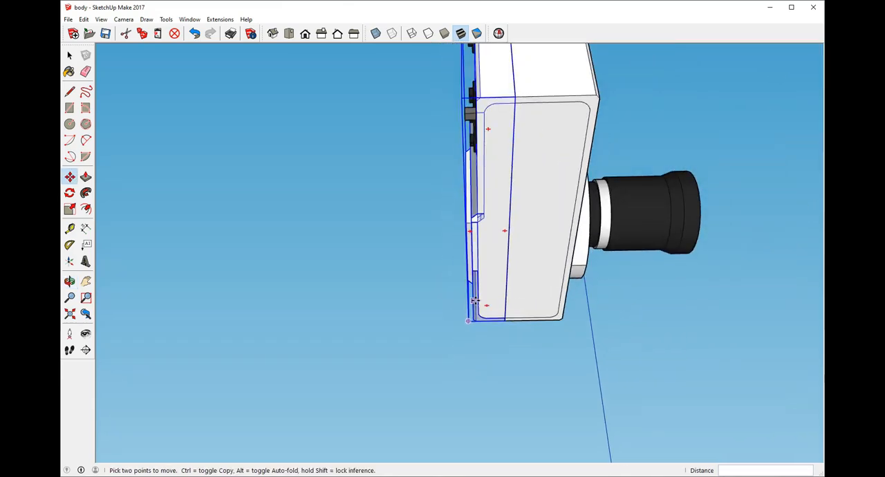
scroll(486, 263, down, 6)
middle_drag(516, 348, 519, 323)
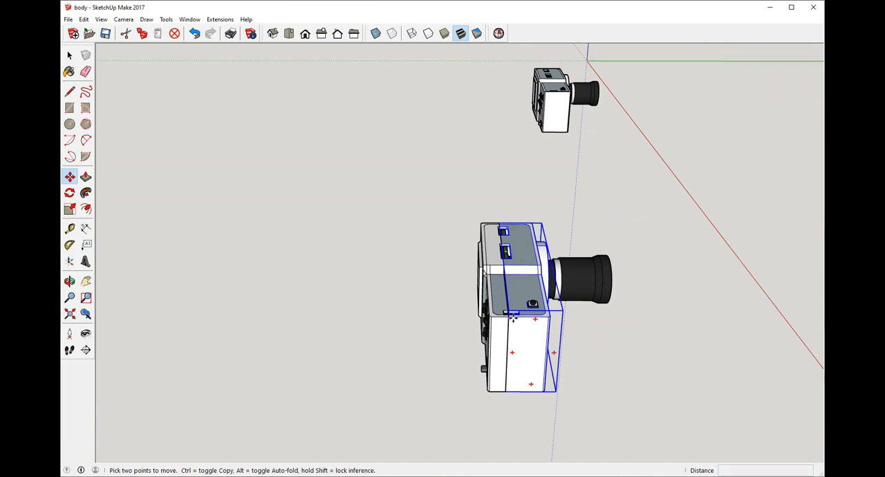
Step: Pull the front shell about 4.33 inches forward and the back shell about 1.49 inches backward, away from the electronics
drag(513, 316, 674, 320)
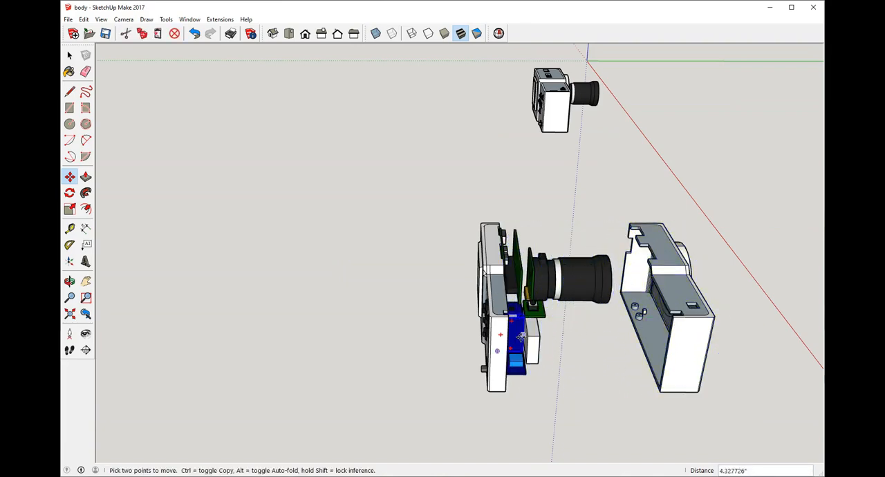
drag(500, 317, 449, 317)
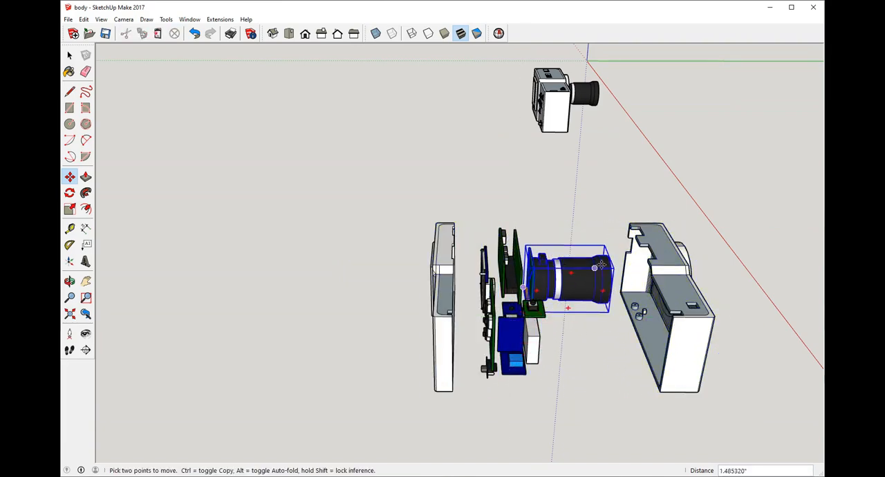
middle_drag(570, 306, 360, 276)
scroll(334, 293, down, 3)
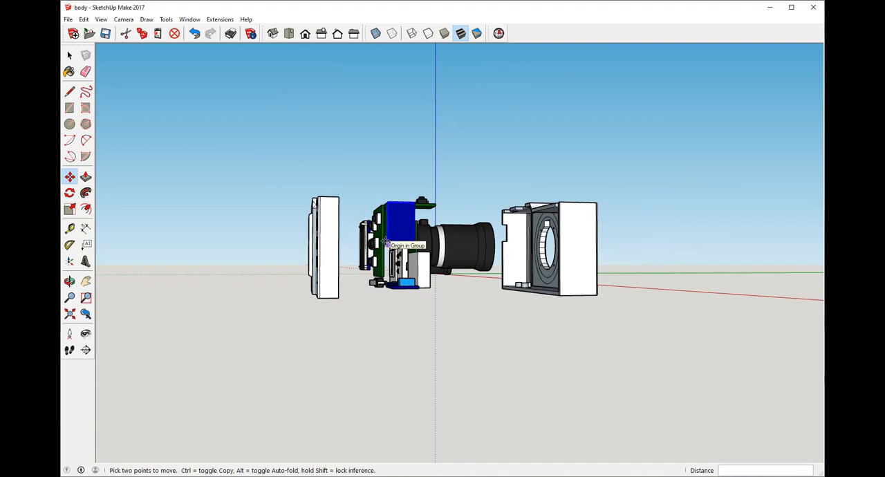
scroll(502, 276, down, 3)
middle_drag(502, 276, 459, 195)
scroll(609, 317, down, 1)
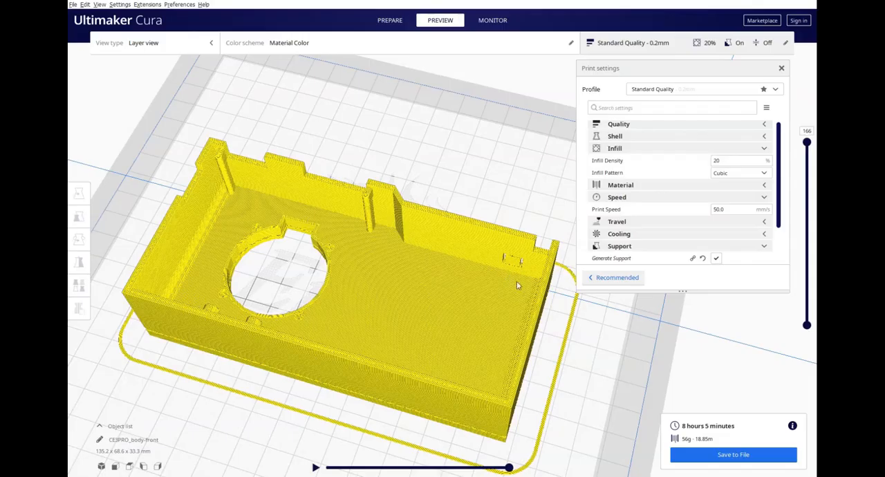
Step: Switch to Ultimaker Cura and examine the sliced front shell in the layer preview from several angles
scroll(485, 373, down, 2)
mouse_move(540, 346)
middle_down()
mouse_move(441, 359)
mouse_move(540, 349)
middle_up()
right_drag(541, 352, 482, 307)
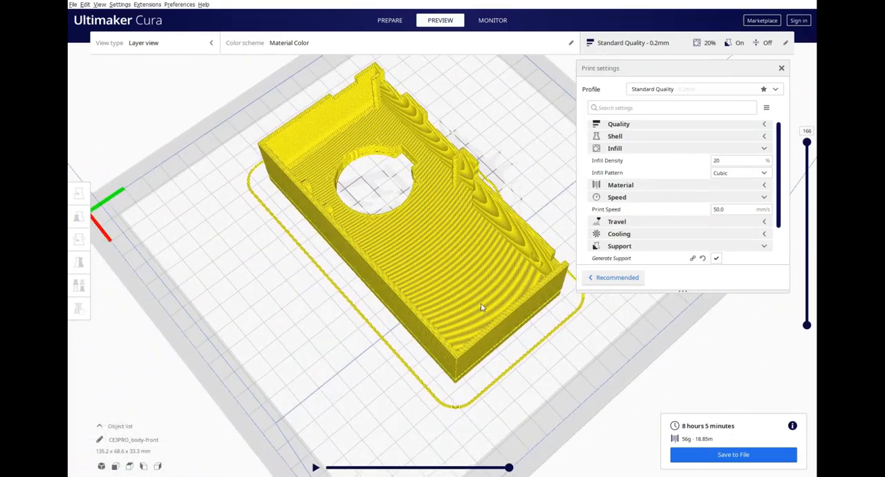
right_drag(419, 218, 424, 293)
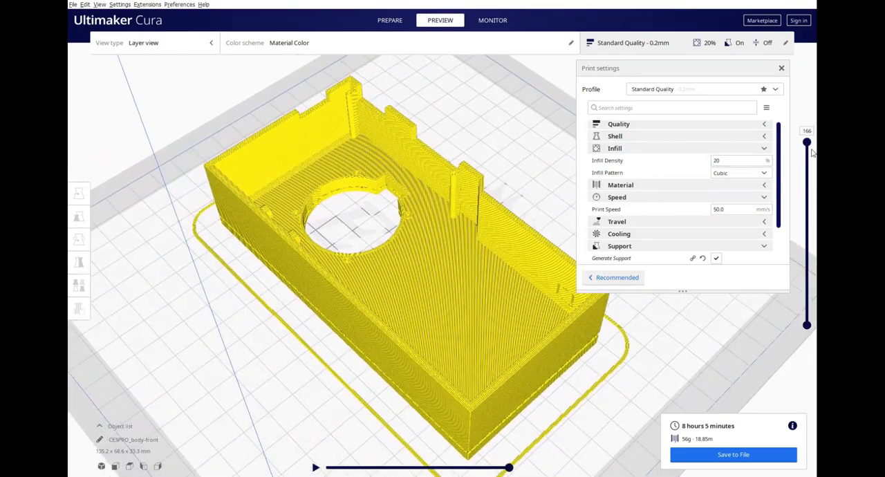
mouse_move(809, 143)
mouse_down()
mouse_move(806, 313)
mouse_move(807, 142)
mouse_up()
right_drag(343, 240, 459, 362)
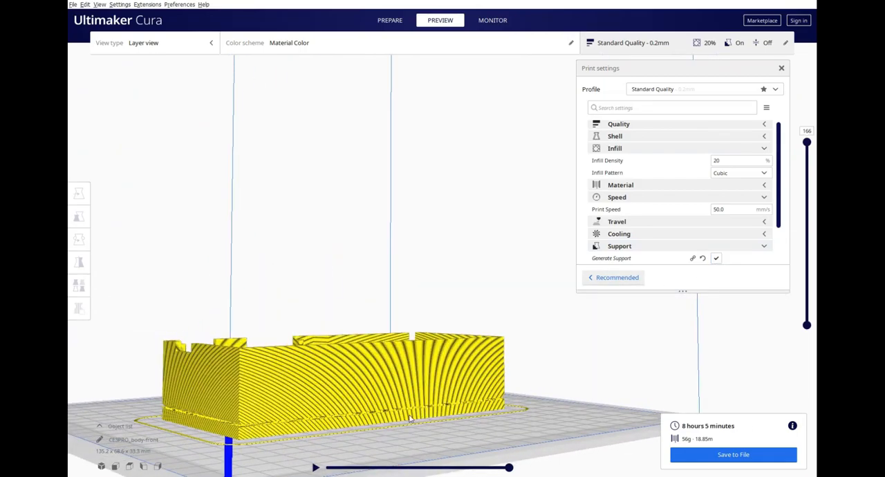
Step: Inspect the lens opening, inner posts and wall cutouts of the sliced front shell up close
right_drag(405, 328, 308, 313)
scroll(308, 314, up, 2)
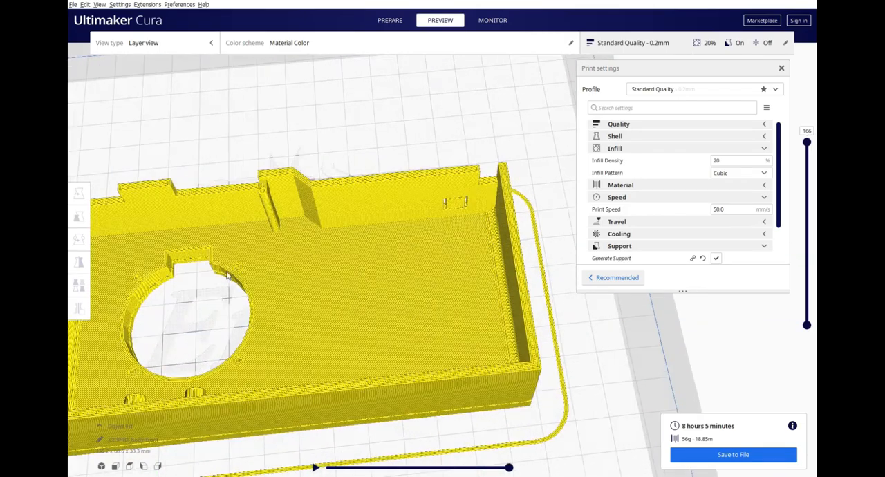
scroll(267, 248, up, 2)
scroll(284, 279, up, 3)
scroll(521, 284, down, 4)
scroll(220, 222, up, 4)
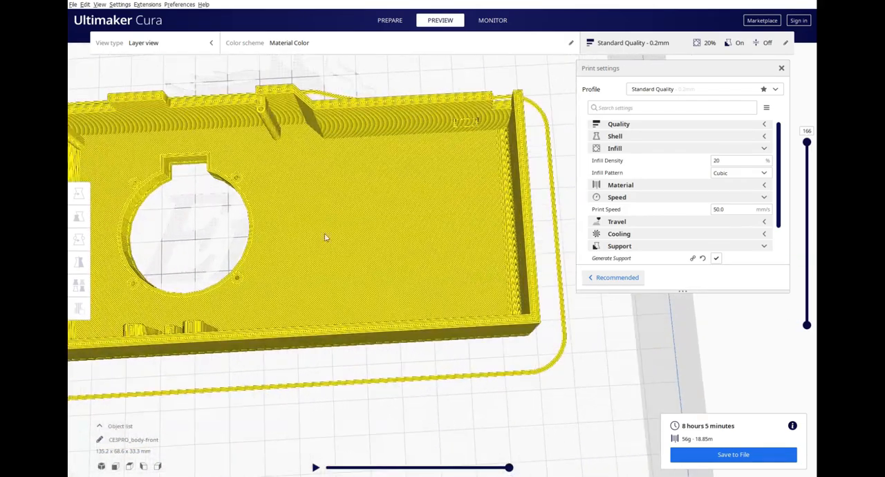
scroll(495, 243, down, 2)
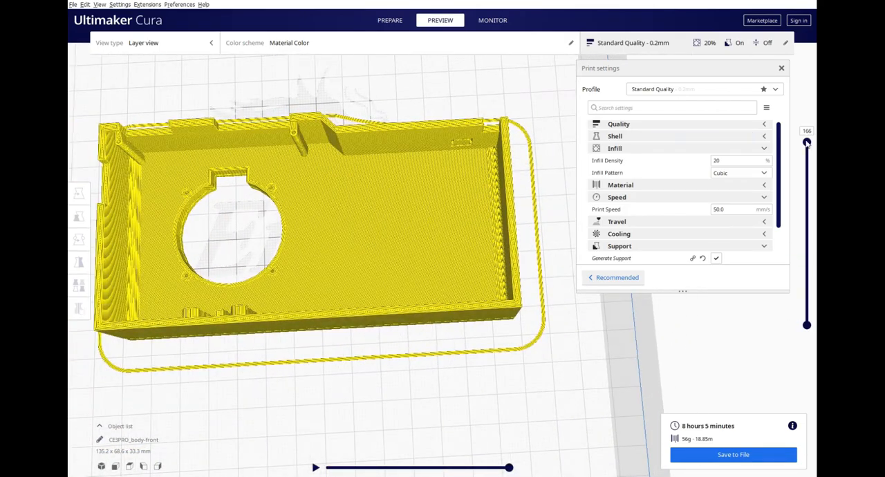
Step: Scrub the layer preview down to the shell's lower layers and back up to layer 166
mouse_move(806, 142)
mouse_down()
mouse_move(802, 318)
mouse_move(796, 148)
mouse_up()
right_drag(508, 258, 464, 383)
scroll(464, 383, up, 2)
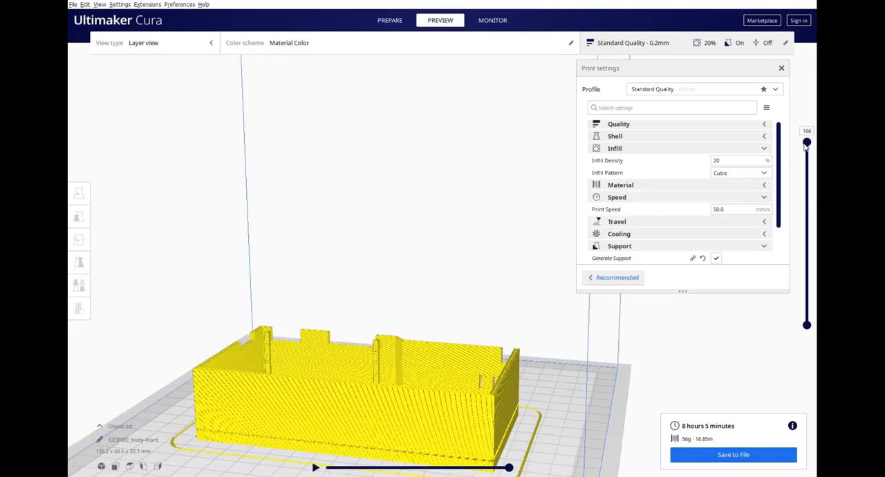
drag(807, 142, 795, 282)
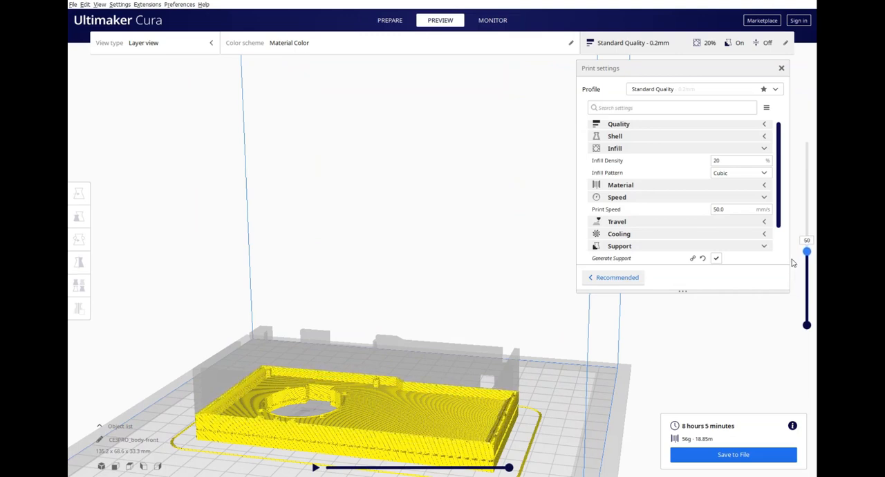
drag(793, 263, 808, 140)
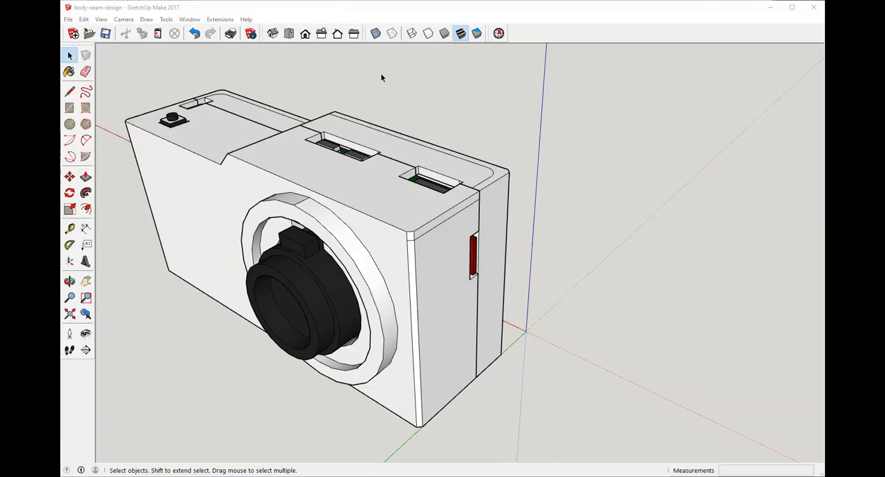
Step: Switch to the body-seam-design model in SketchUp and move the back shell about 1.16 inches away from the front shell
scroll(444, 219, down, 3)
scroll(267, 207, up, 4)
mouse_move(267, 207)
middle_down()
mouse_move(344, 188)
mouse_move(387, 225)
middle_up()
scroll(387, 225, down, 2)
click(432, 252)
middle_drag(458, 265, 457, 200)
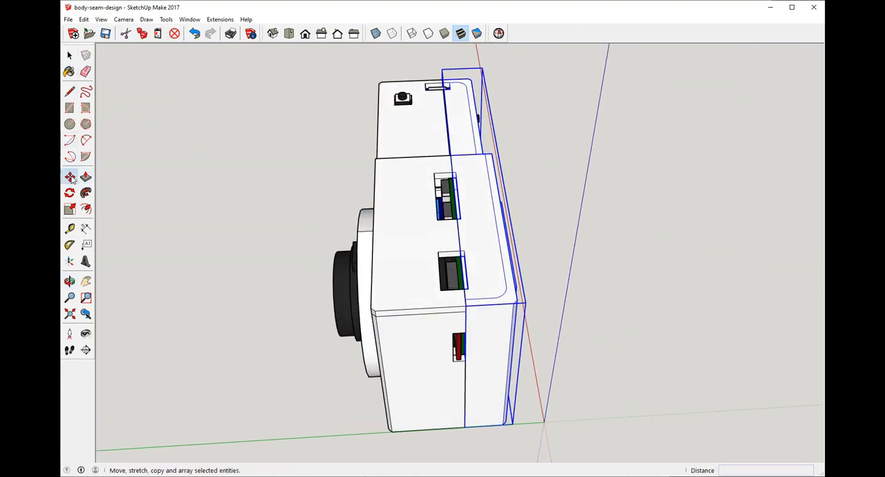
drag(457, 158, 530, 153)
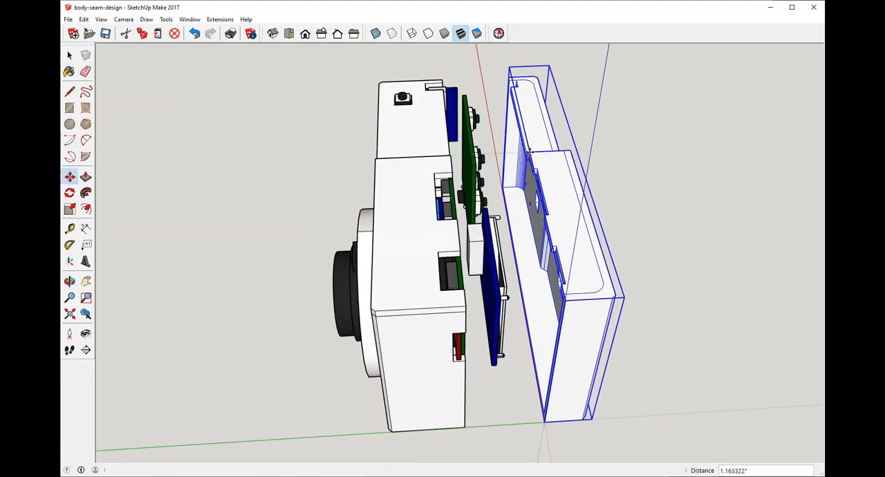
Step: Move the front shell about 0.77 inches forward, away from the electronics, and clear the selection
click(69, 55)
click(327, 102)
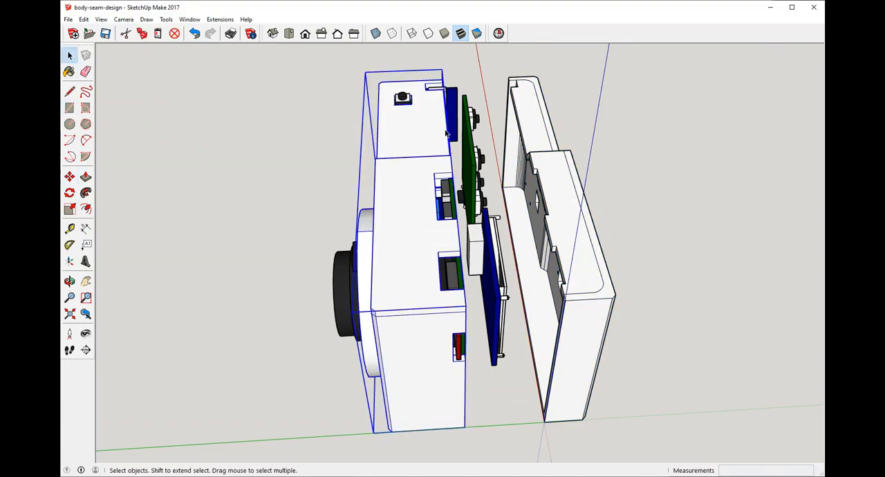
drag(448, 159, 397, 160)
middle_drag(559, 117, 397, 159)
drag(399, 159, 348, 161)
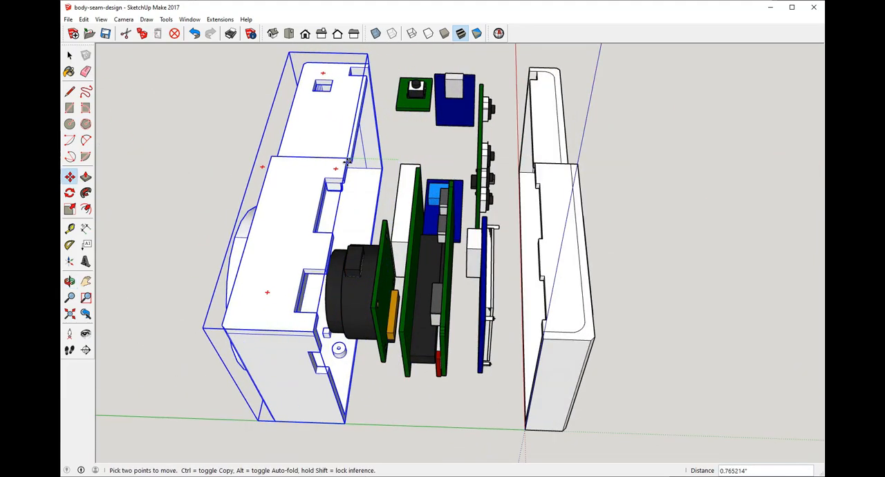
middle_drag(518, 114, 553, 36)
scroll(519, 131, up, 3)
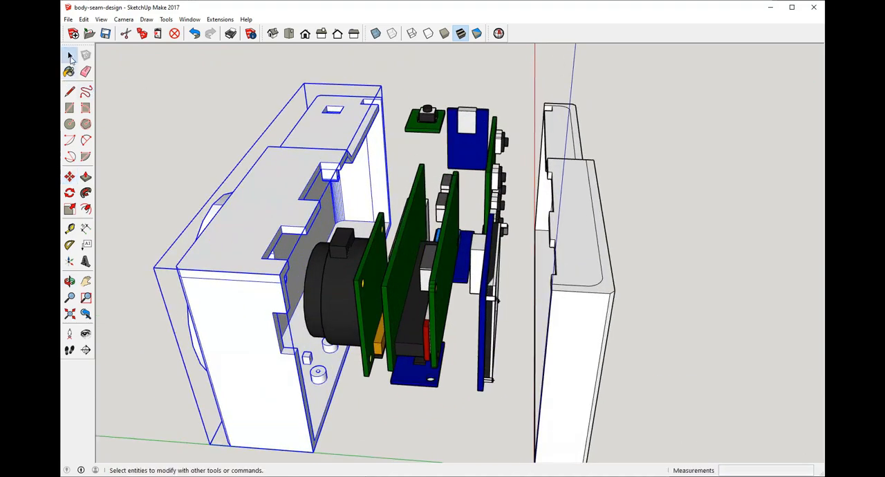
click(70, 59)
middle_drag(363, 138, 376, 147)
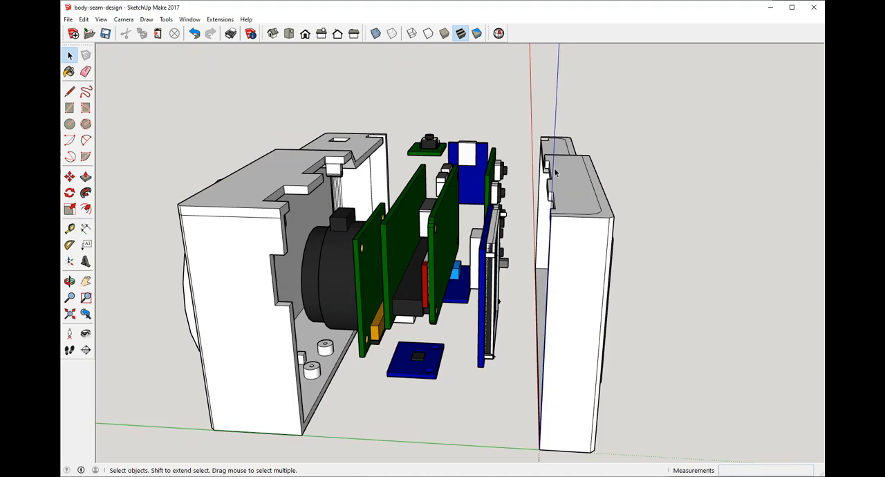
Step: Examine the exploded camera assembly from both sides, including the back shell's interior and its notched upper edge
middle_drag(555, 173, 627, 156)
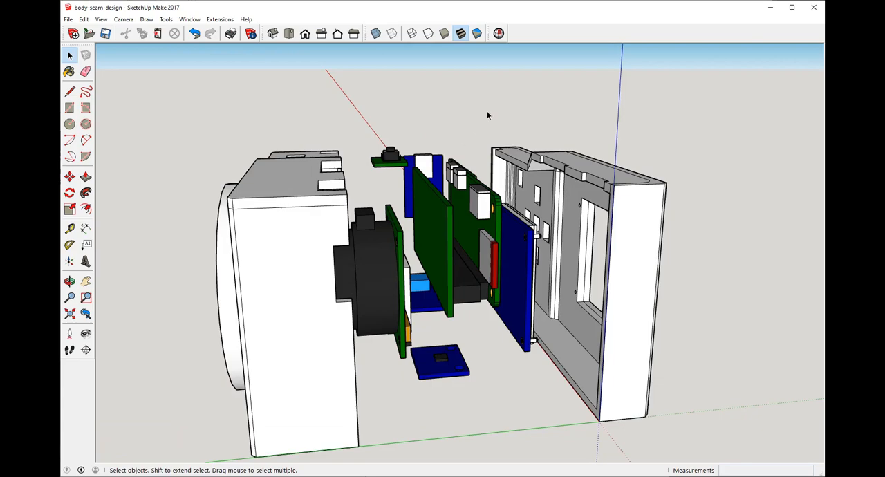
scroll(518, 204, down, 2)
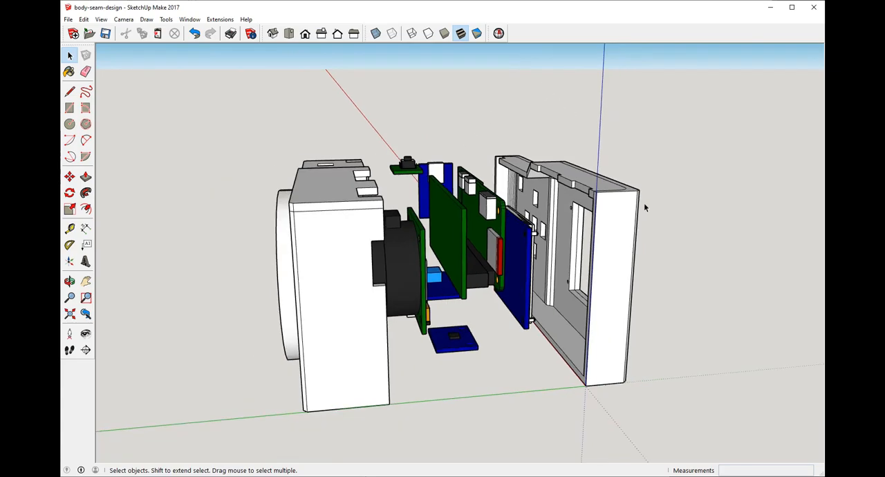
middle_drag(644, 206, 575, 255)
scroll(567, 210, up, 3)
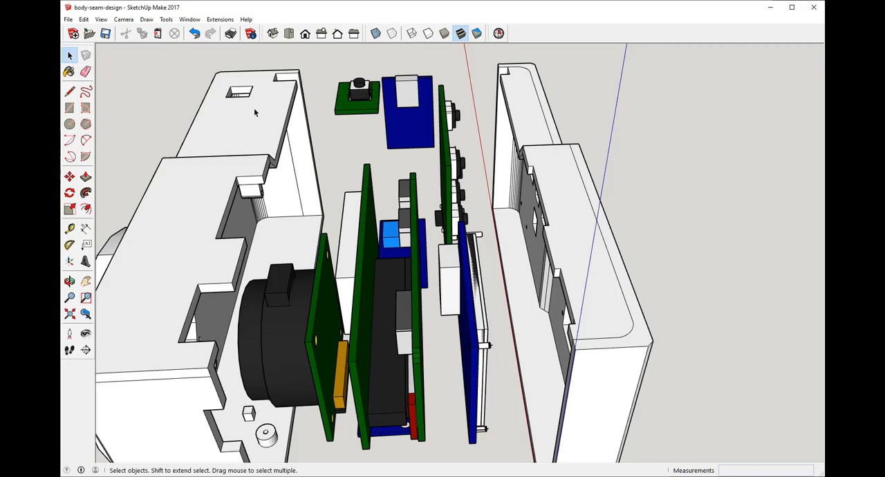
middle_drag(310, 98, 357, 208)
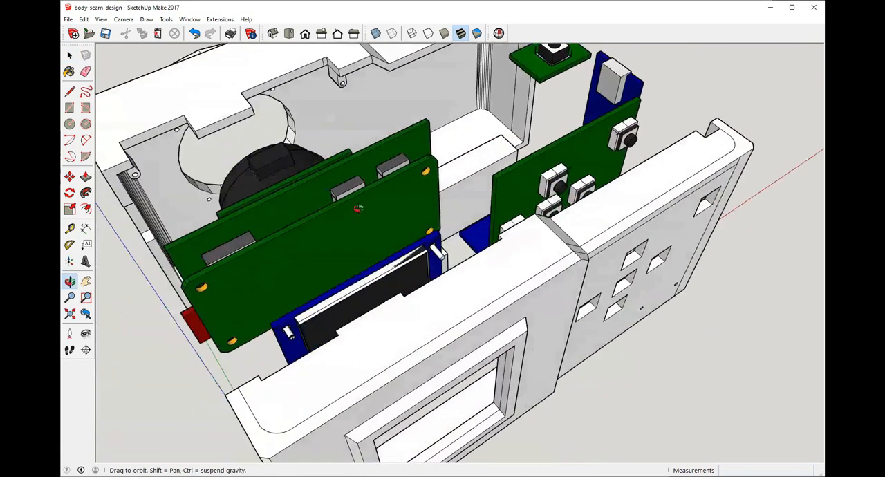
scroll(366, 201, down, 5)
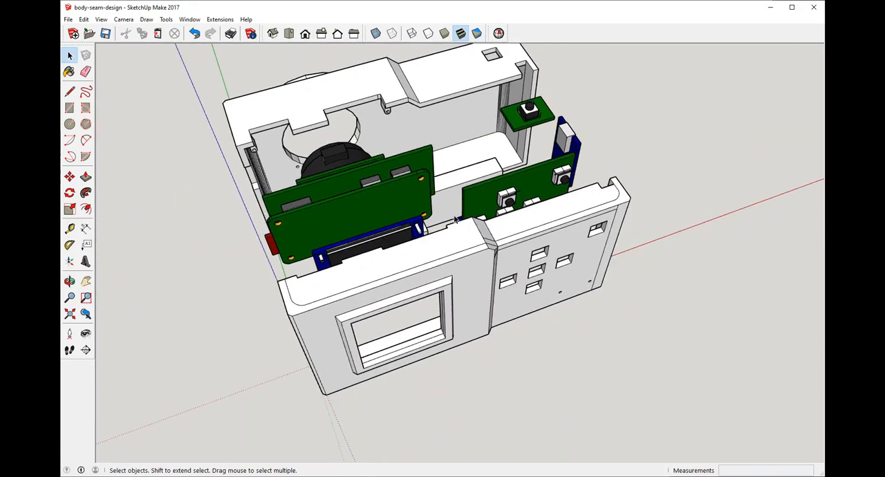
scroll(457, 226, down, 5)
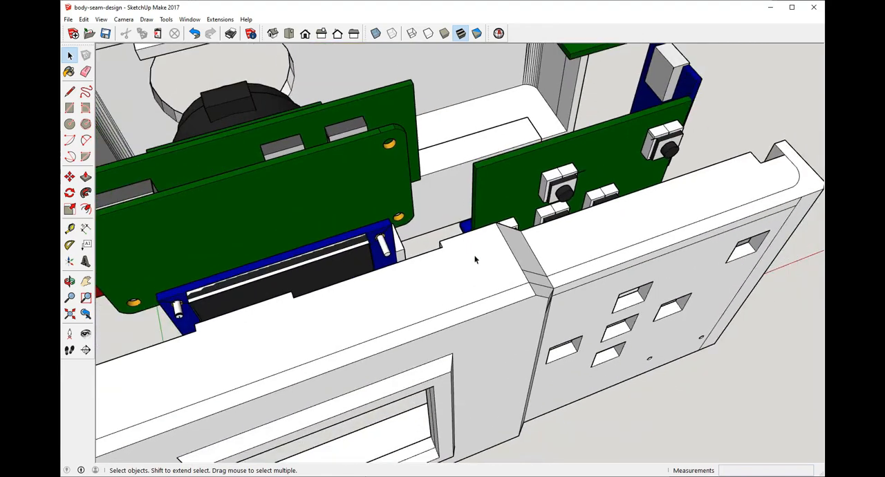
scroll(385, 99, up, 5)
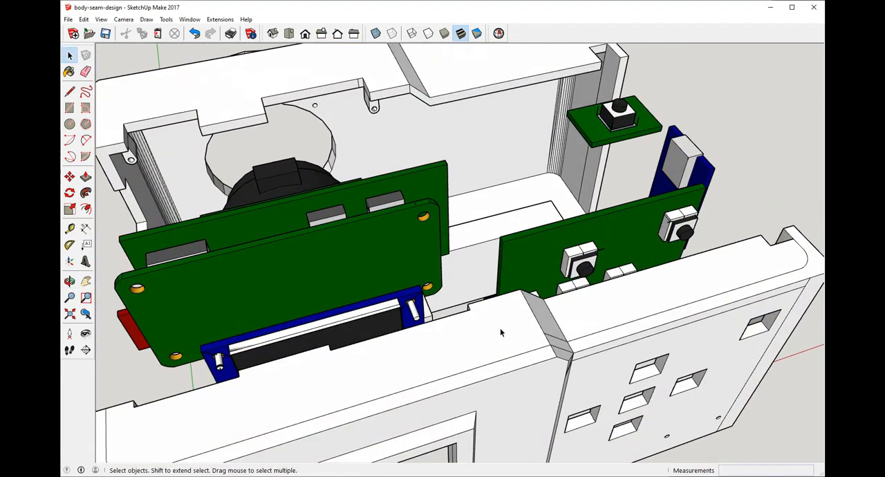
Step: Examine how the circuit boards and buttons line up between the two shells, from above, the end and below
middle_drag(508, 328, 686, 305)
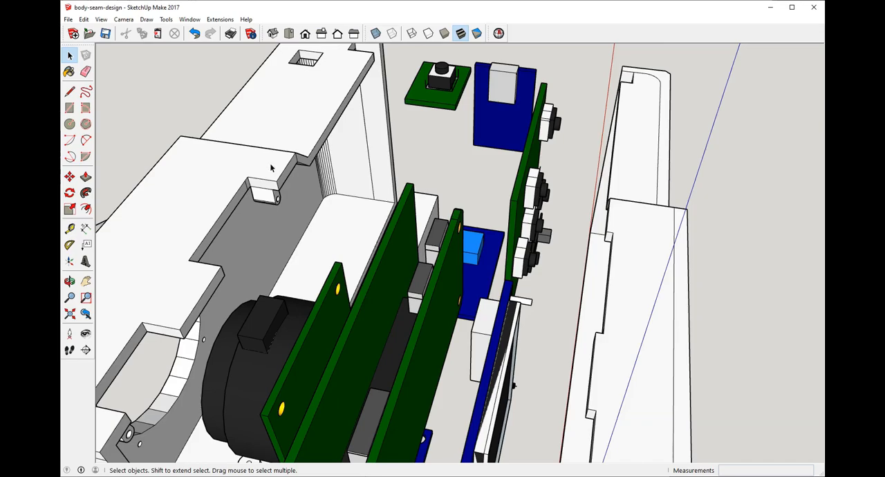
scroll(357, 239, down, 3)
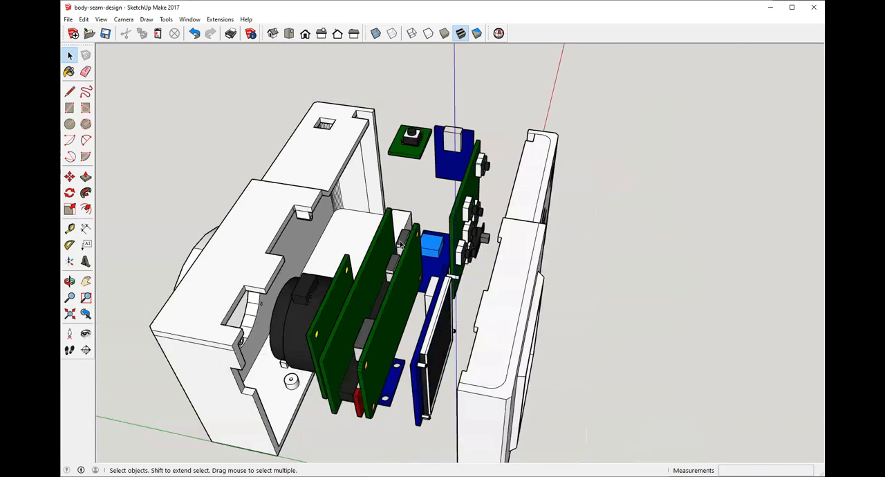
middle_drag(522, 167, 237, 194)
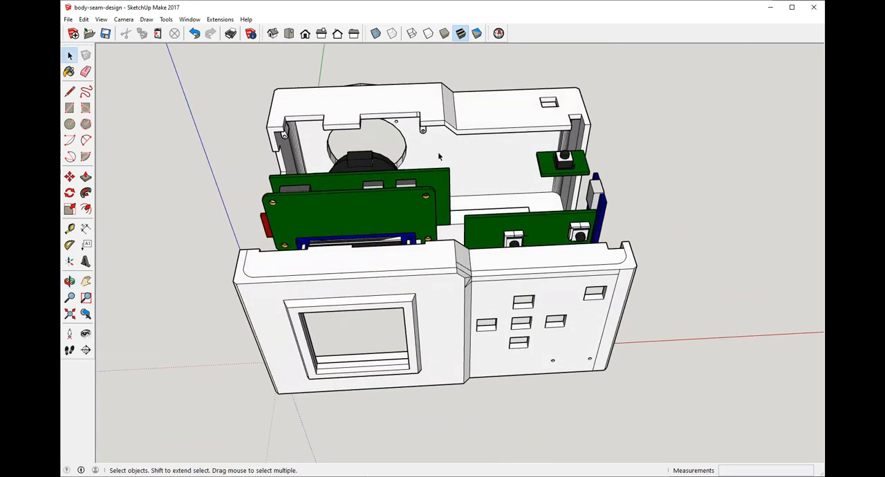
middle_drag(438, 156, 358, 307)
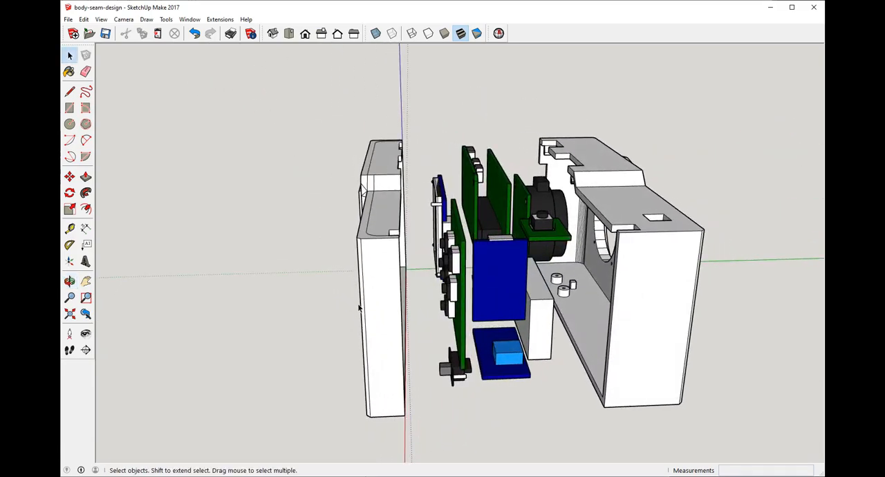
middle_drag(275, 281, 418, 249)
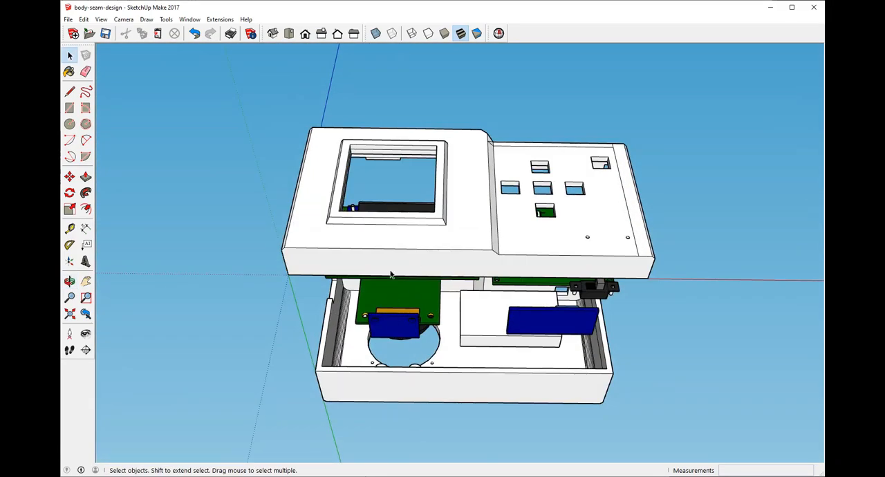
middle_drag(523, 180, 450, 253)
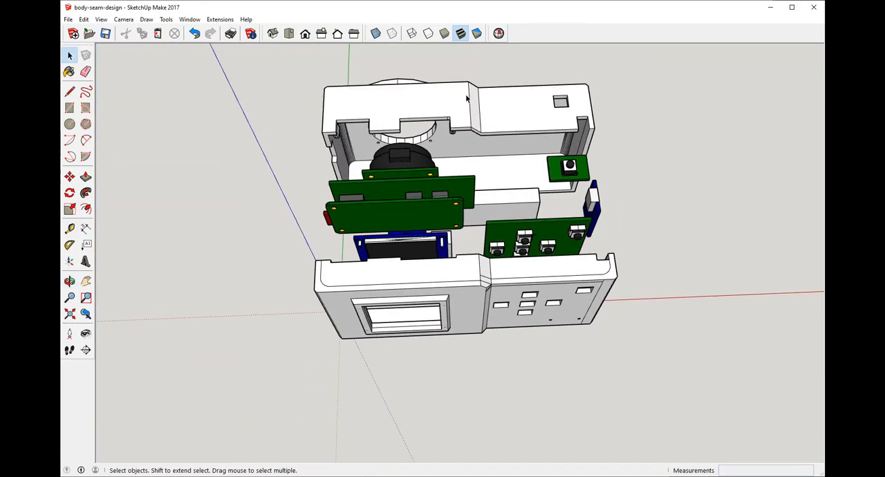
middle_drag(640, 115, 595, 354)
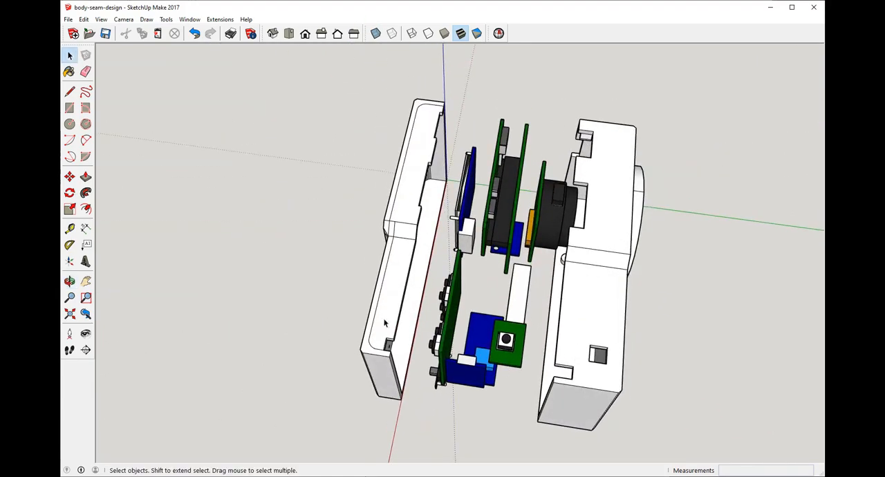
middle_drag(304, 313, 415, 298)
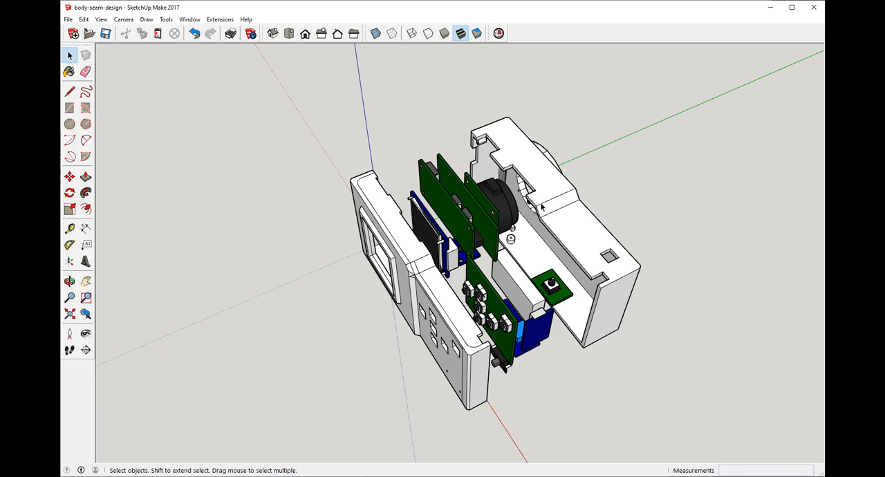
Step: Review the whole separated assembly from the lens side, the screen side and the ends
scroll(538, 187, down, 2)
mouse_move(540, 225)
middle_down()
mouse_move(459, 162)
mouse_move(364, 115)
middle_up()
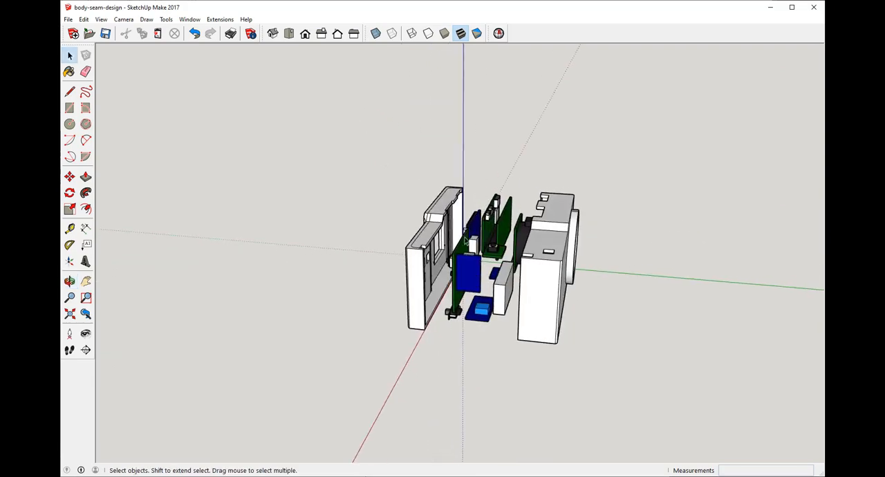
mouse_move(449, 260)
middle_down()
mouse_move(560, 168)
mouse_move(179, 231)
middle_up()
scroll(465, 266, down, 1)
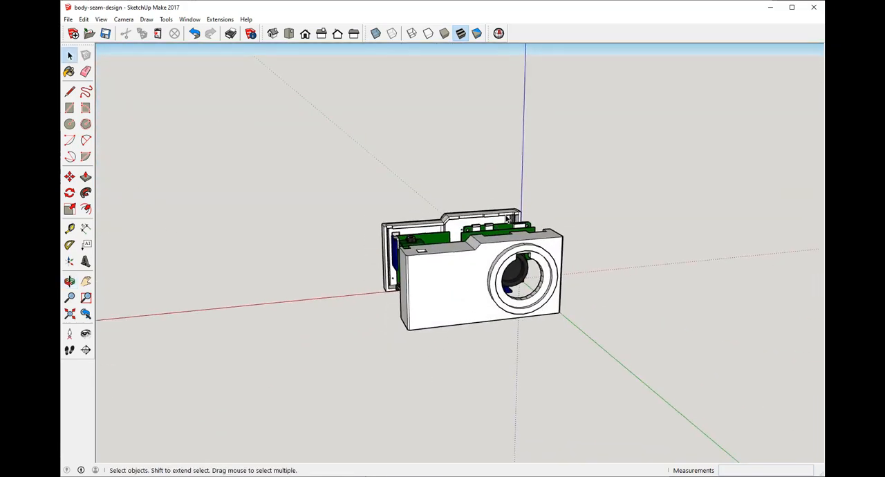
middle_drag(541, 264, 421, 226)
scroll(550, 228, up, 4)
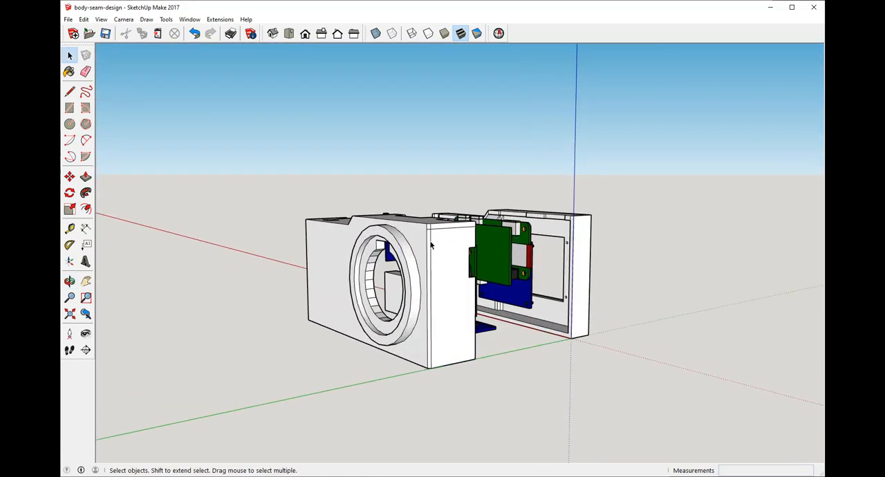
middle_drag(549, 228, 439, 285)
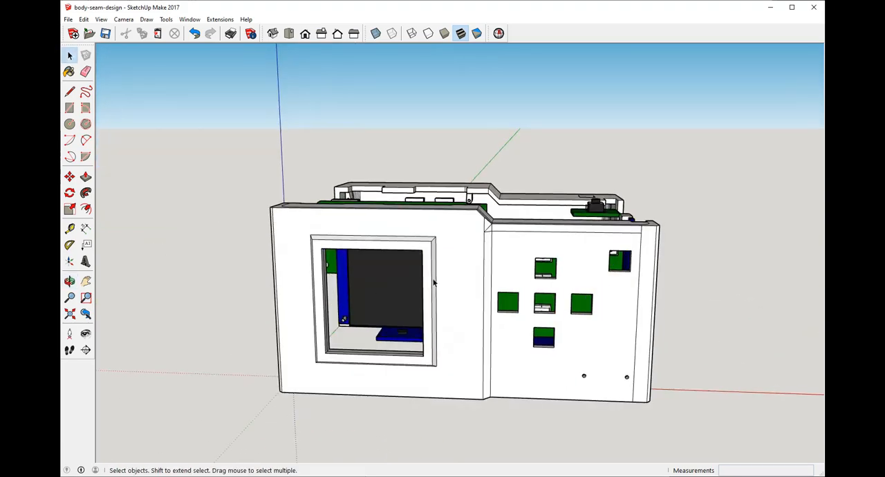
mouse_move(599, 278)
middle_down()
mouse_move(588, 218)
mouse_move(592, 270)
middle_up()
middle_drag(476, 259, 513, 299)
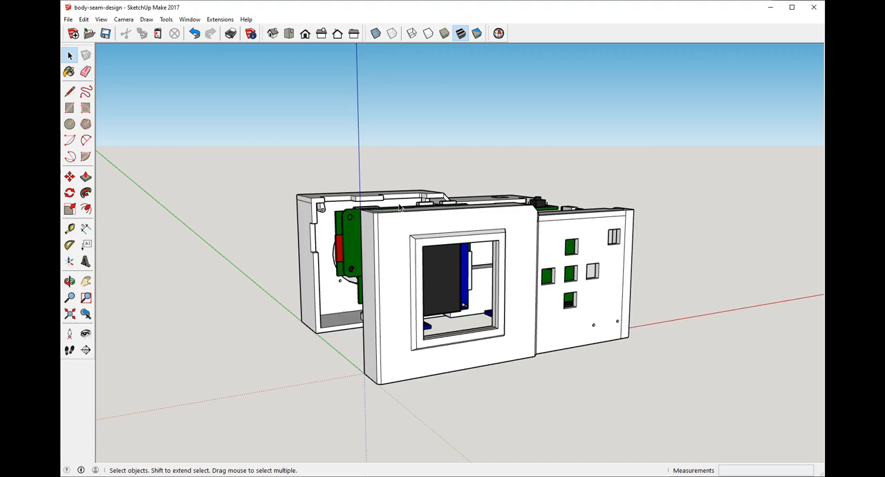
scroll(441, 273, down, 2)
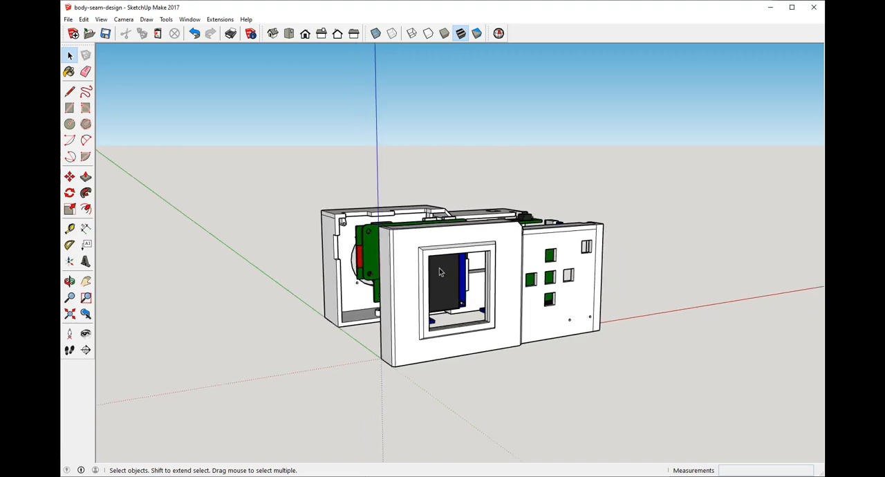
middle_drag(531, 166, 197, 287)
scroll(516, 230, up, 2)
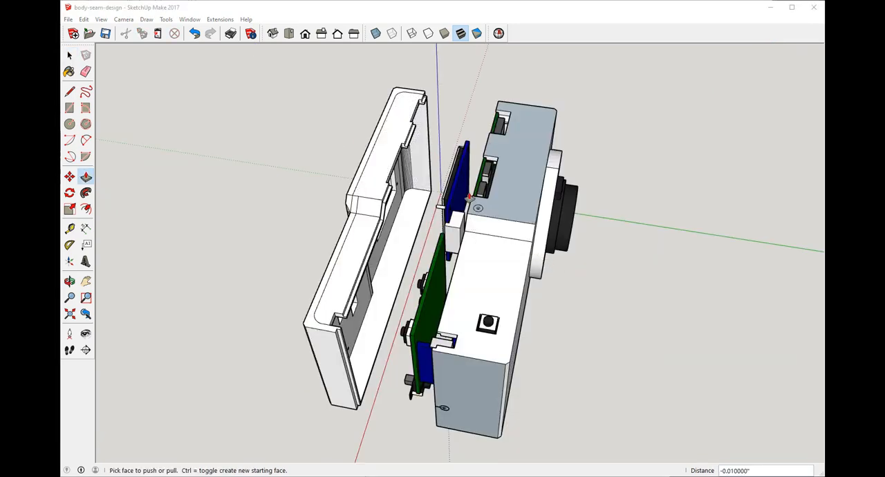
Step: Inspect the seam lip inside the back shell and the screw hole in the front shell's end wall
middle_drag(470, 199, 259, 124)
scroll(535, 121, up, 6)
middle_drag(535, 121, 616, 123)
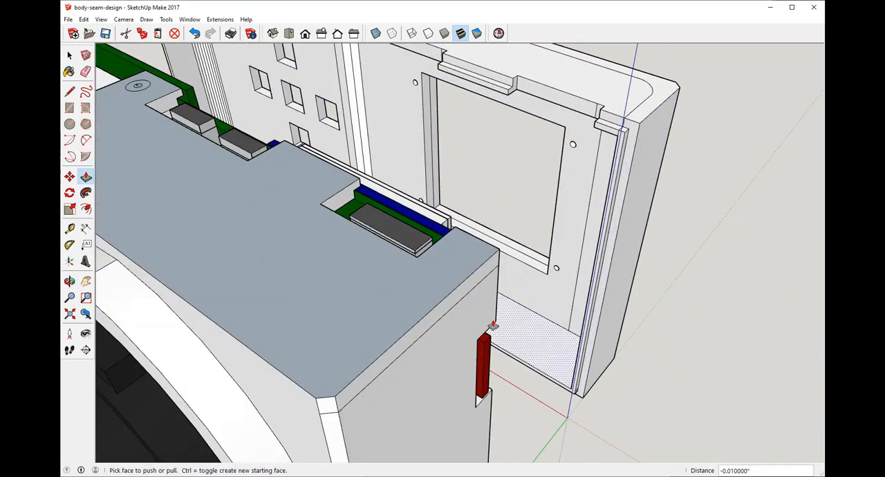
middle_drag(492, 325, 211, 141)
scroll(297, 96, down, 3)
middle_drag(297, 95, 218, 83)
scroll(283, 287, up, 1)
middle_drag(300, 287, 336, 330)
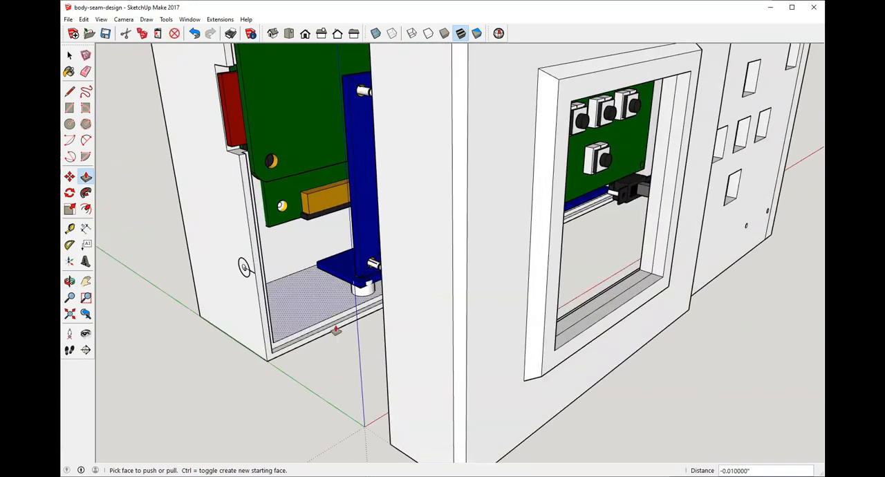
Step: Inspect the front shell's stepped seam rim around the boards and the screw holes in its top, end and bottom walls
scroll(336, 329, down, 3)
scroll(298, 82, up, 4)
scroll(449, 98, up, 3)
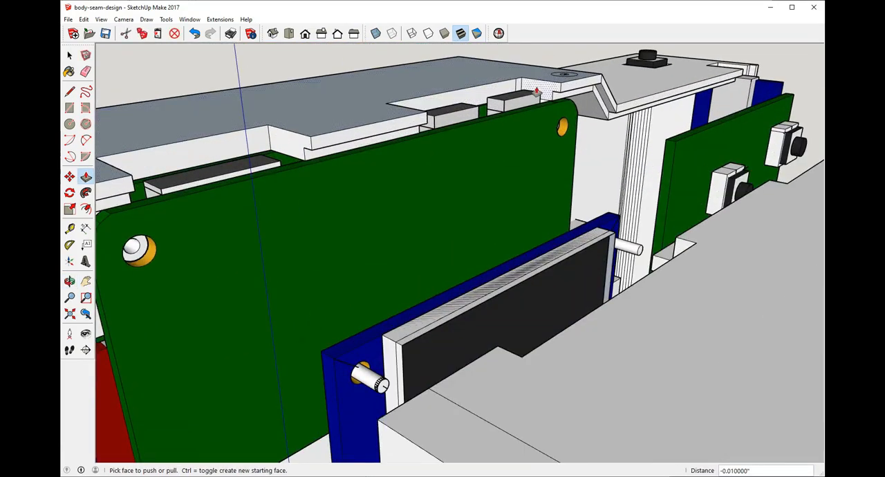
middle_drag(480, 88, 221, 181)
scroll(214, 184, up, 2)
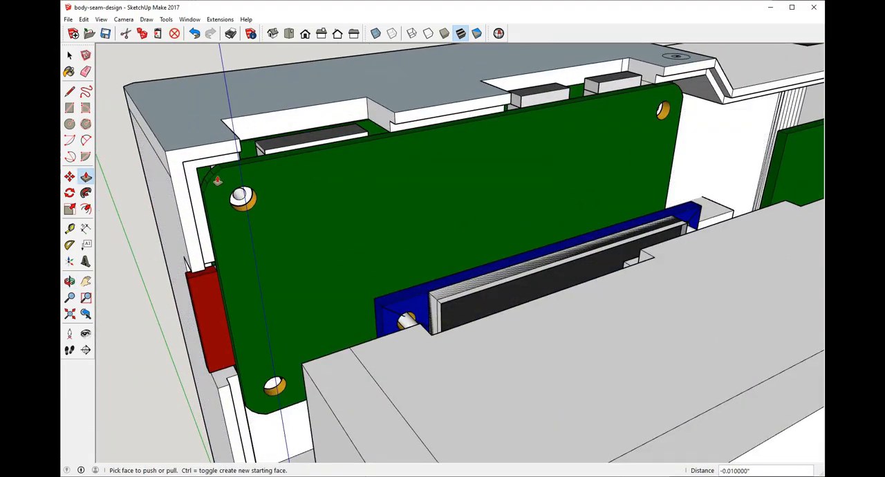
scroll(256, 248, down, 4)
scroll(533, 143, up, 2)
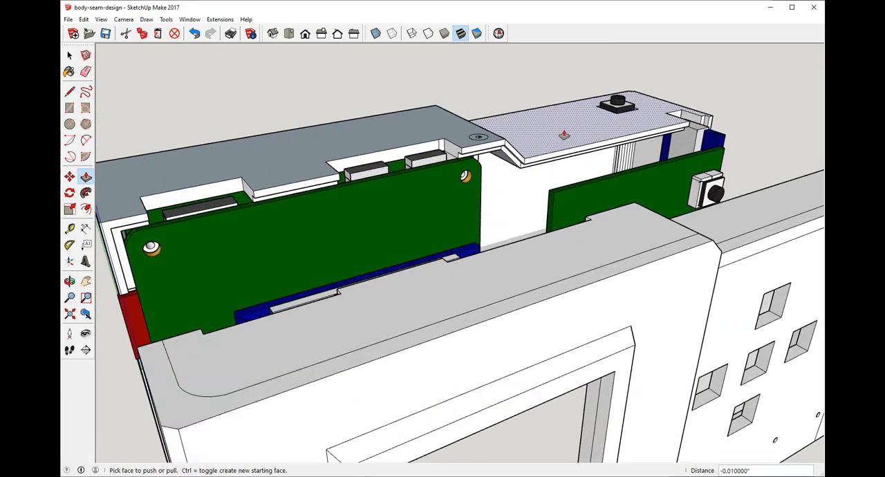
middle_drag(562, 135, 348, 203)
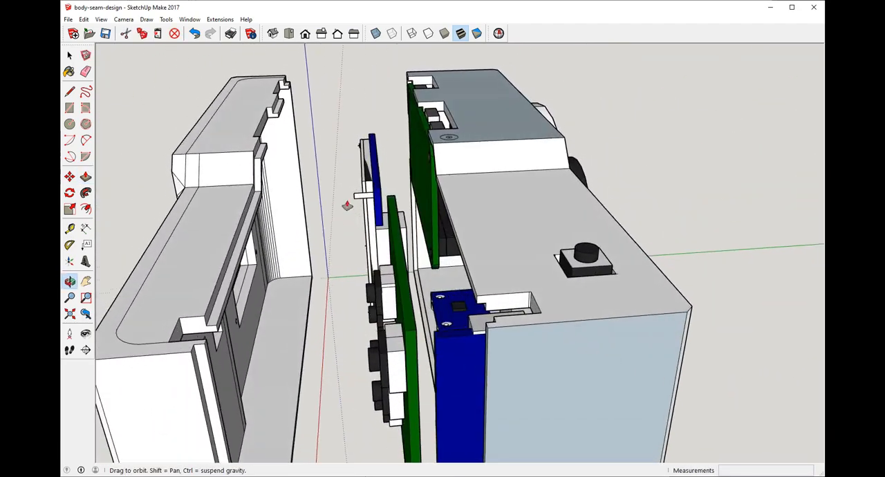
scroll(444, 145, down, 2)
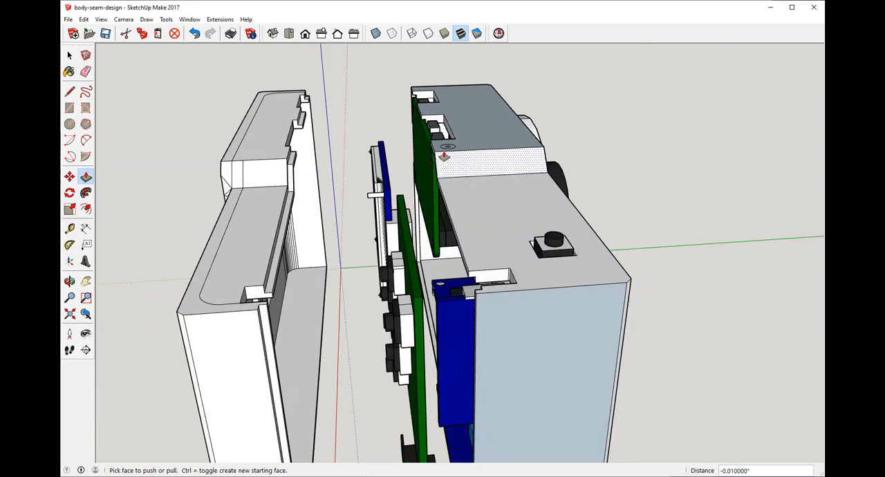
middle_drag(446, 147, 476, 209)
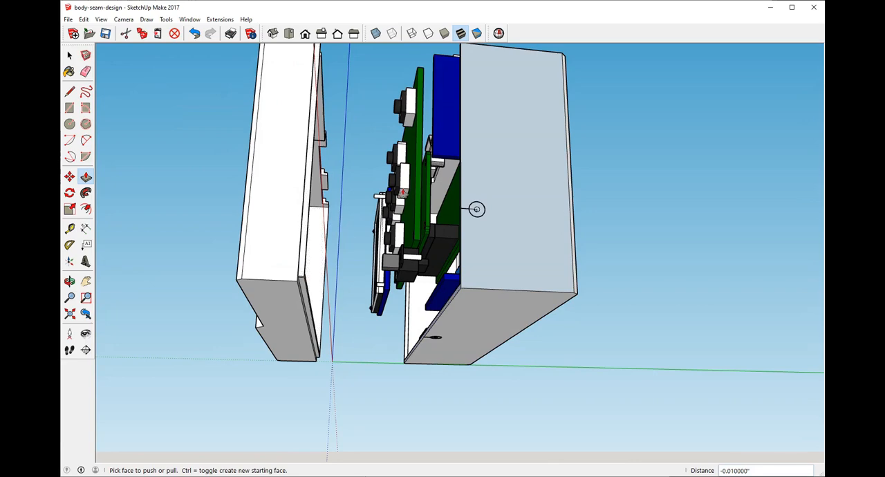
middle_drag(411, 217, 318, 261)
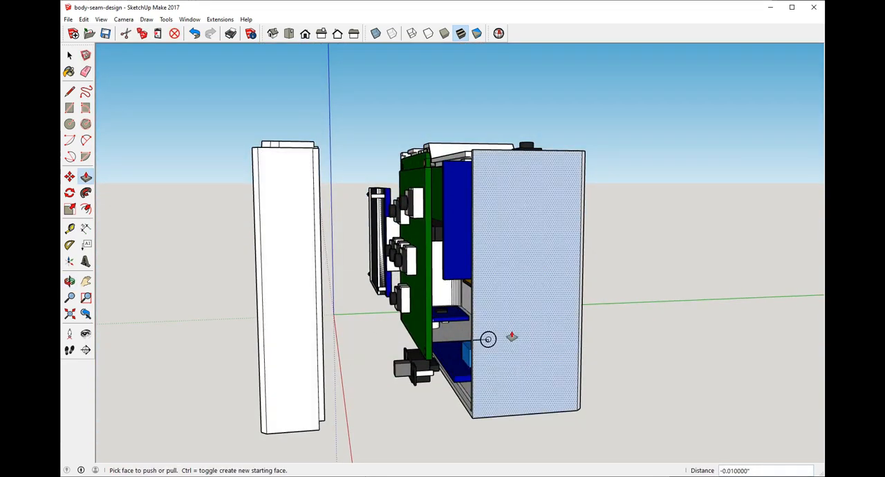
Step: Review the separated shells and the electronics between them from the end wall side
middle_drag(488, 337, 641, 430)
scroll(628, 318, up, 3)
scroll(468, 253, down, 2)
middle_drag(468, 253, 429, 209)
scroll(559, 261, down, 2)
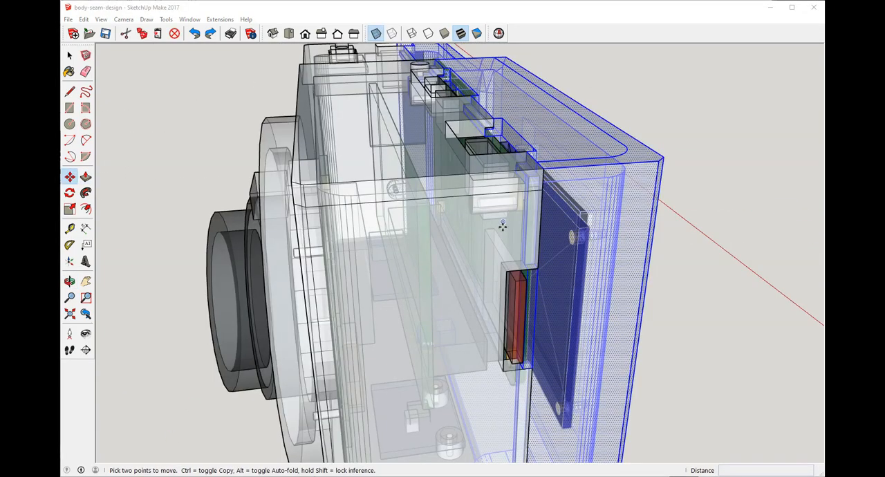
Step: Inspect through the transparent faces how the back shell's screw tab meets the counterbored hole in the top wall
scroll(503, 225, down, 3)
middle_drag(518, 90, 415, 164)
scroll(472, 169, up, 4)
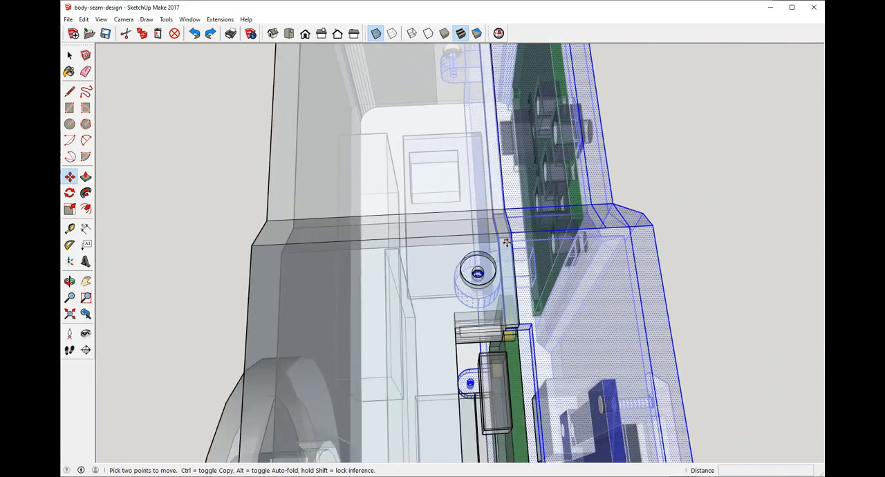
middle_drag(506, 242, 487, 325)
scroll(488, 339, up, 8)
scroll(468, 339, down, 5)
scroll(504, 374, down, 10)
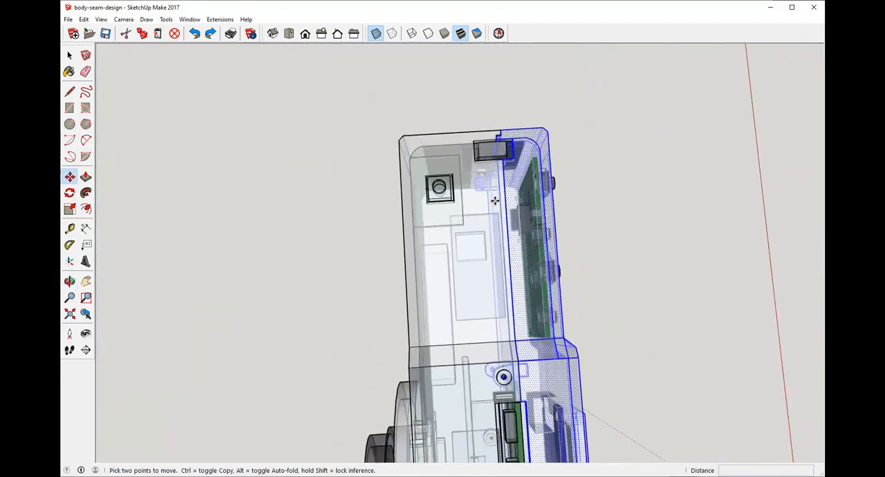
Step: Check the alignment of the back shell's screw tabs with the front shell's holes in the bottom and end walls
middle_drag(495, 200, 489, 275)
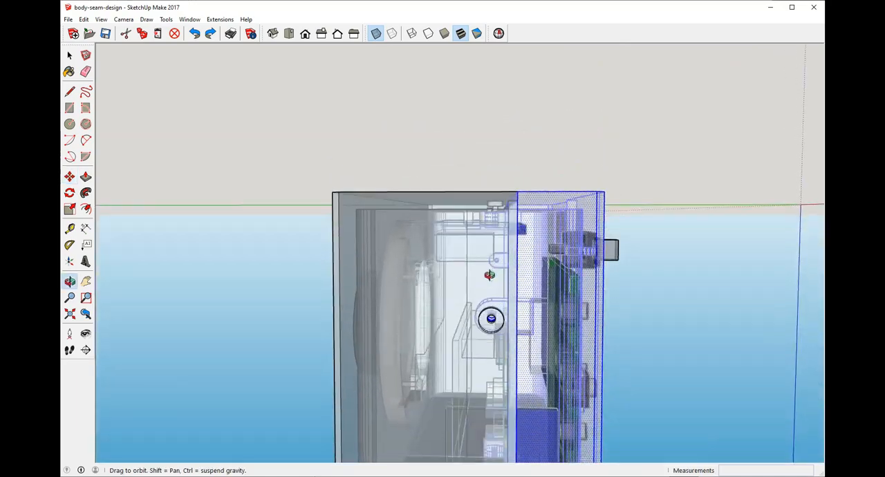
scroll(491, 318, up, 5)
middle_drag(484, 311, 529, 248)
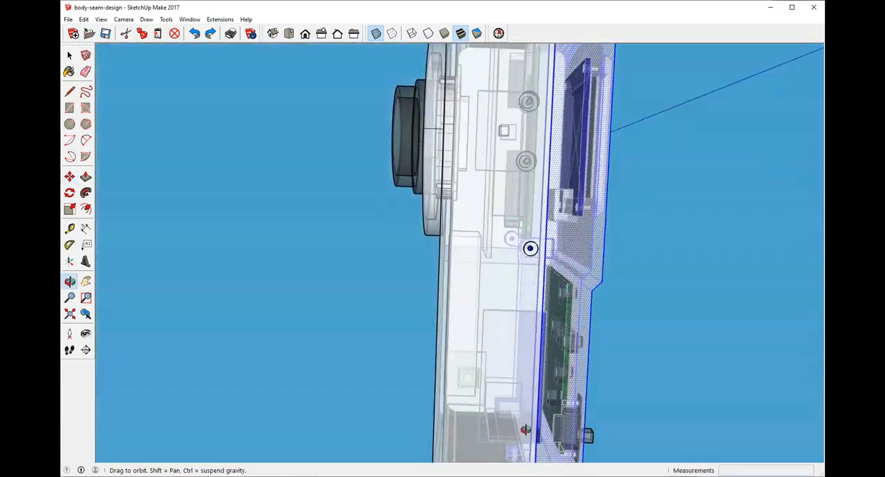
scroll(526, 274, up, 8)
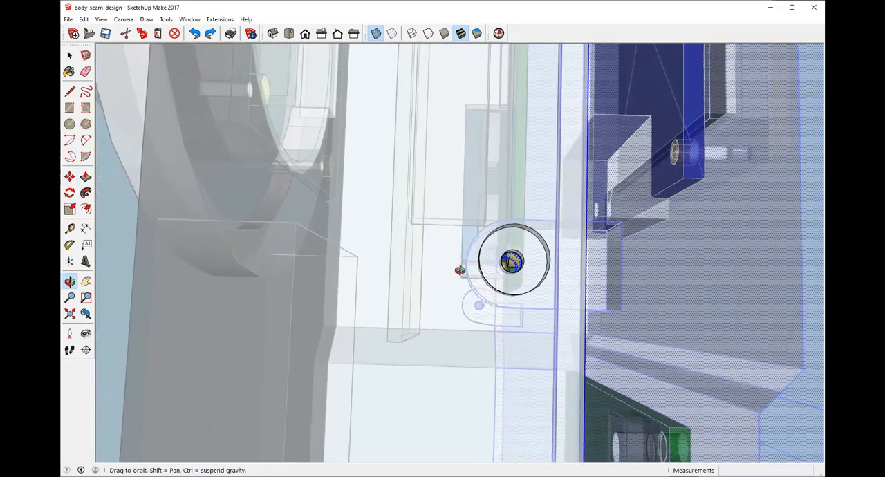
key(m)
scroll(533, 360, down, 10)
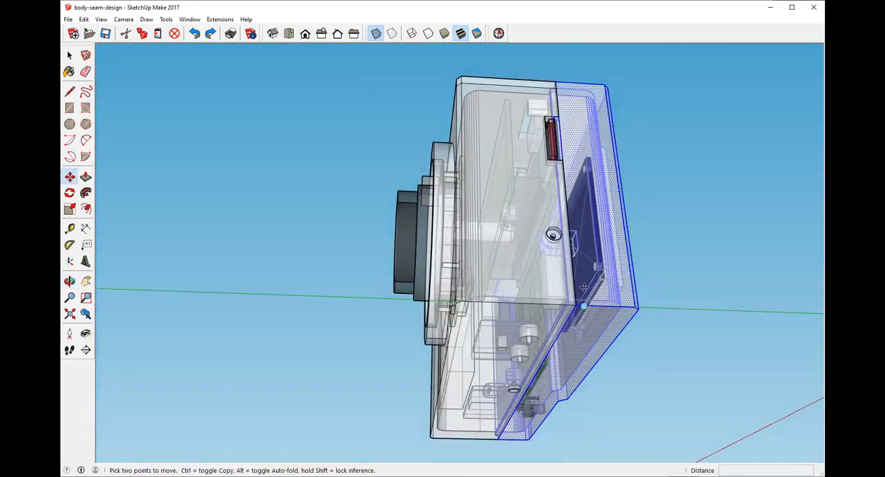
middle_drag(585, 288, 612, 363)
scroll(547, 387, up, 5)
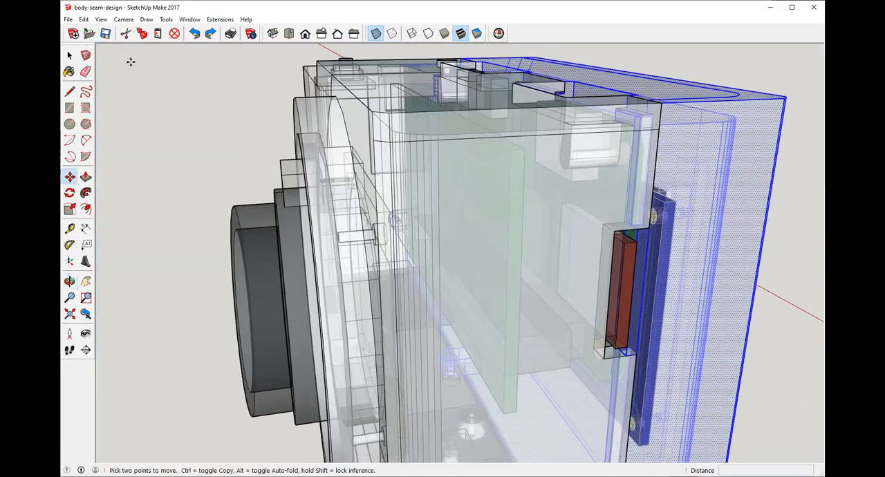
Step: Deselect the back shell and examine the seam around the red card slot opening in the end wall
click(69, 55)
click(792, 208)
middle_drag(641, 277, 557, 195)
scroll(510, 247, up, 3)
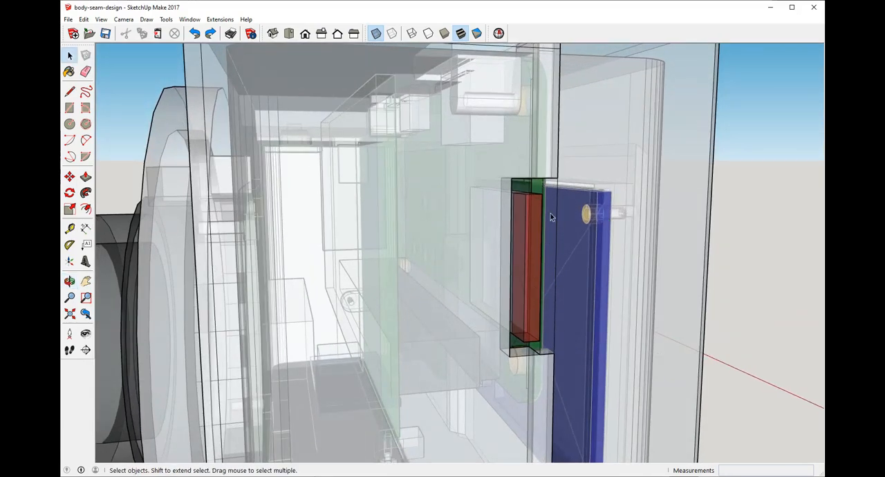
scroll(551, 217, down, 5)
mouse_move(572, 332)
middle_down()
mouse_move(506, 316)
mouse_move(499, 245)
middle_up()
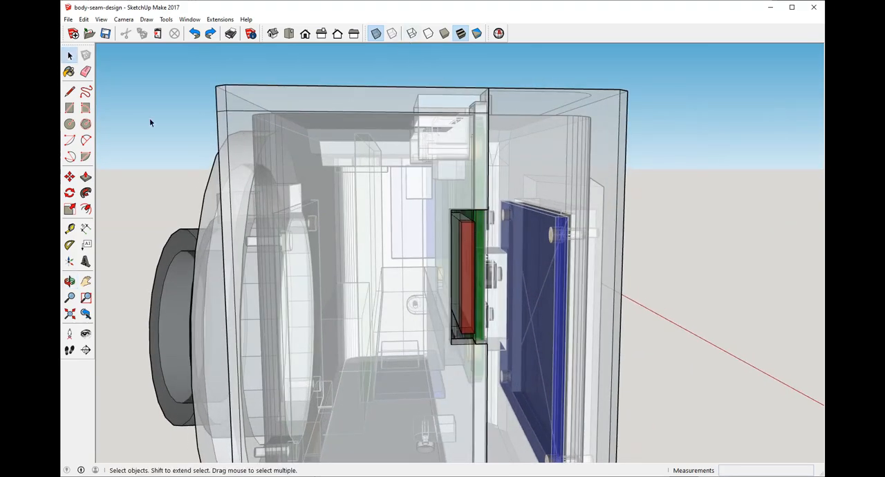
scroll(537, 215, down, 5)
Step: Turn off the X-ray face style and move the back shell away from the front shell along the green axis
click(376, 34)
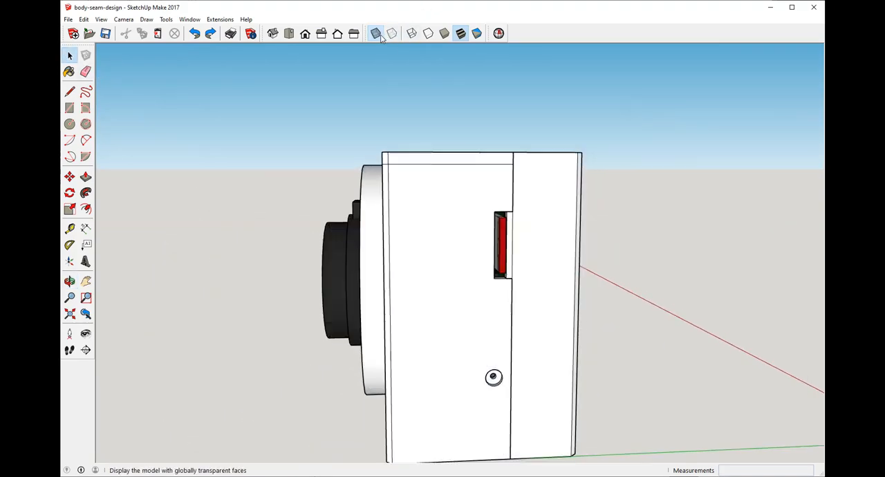
middle_drag(615, 187, 654, 325)
scroll(515, 242, down, 4)
click(520, 233)
click(519, 233)
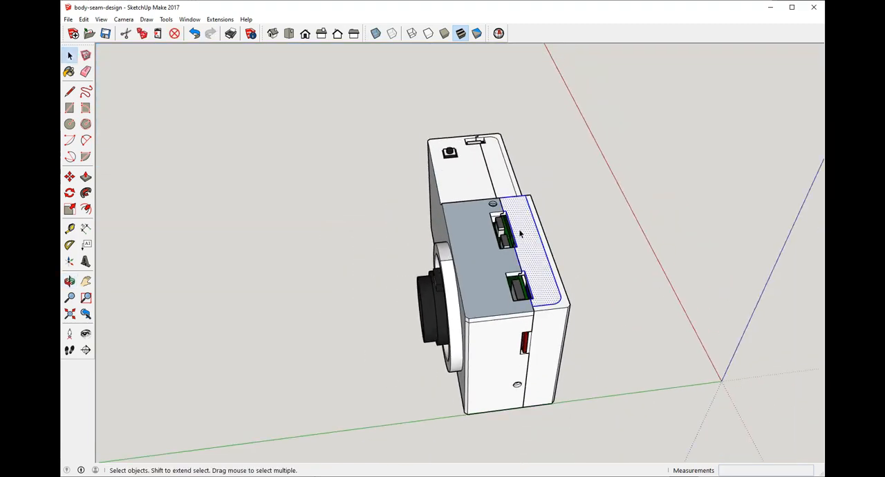
triple_click(520, 232)
click(731, 149)
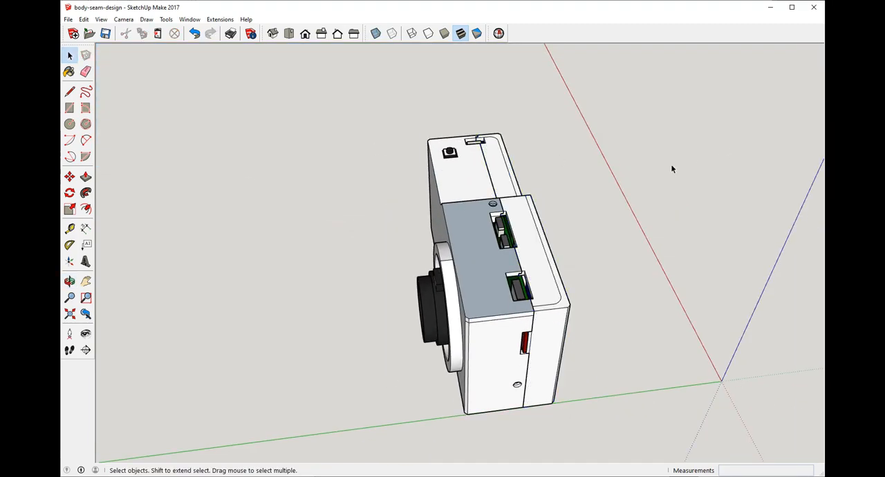
triple_click(515, 217)
click(70, 177)
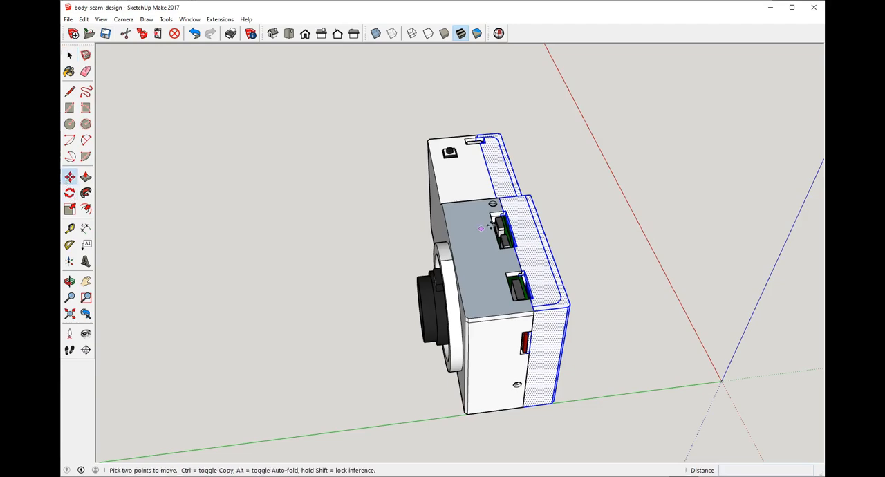
click(499, 199)
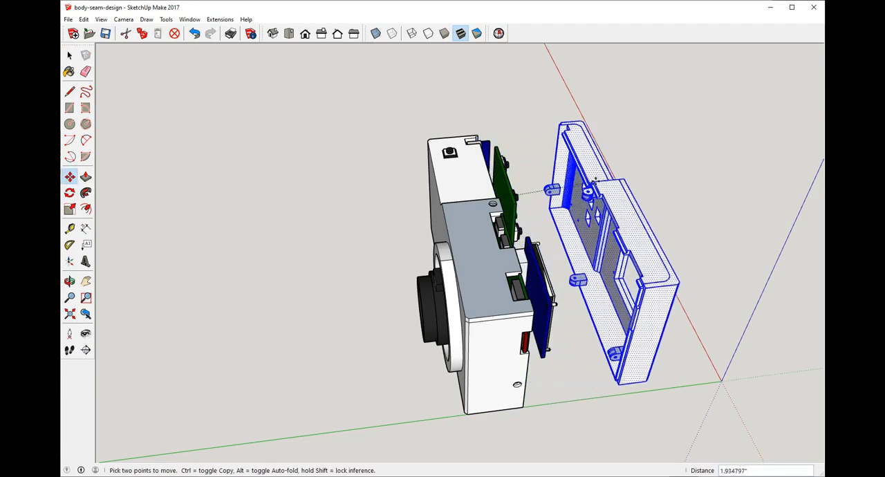
click(670, 172)
Step: Deselect the back shell and inspect its screw tabs and the matching wall holes from the end and lens side
middle_drag(670, 172, 498, 94)
click(68, 56)
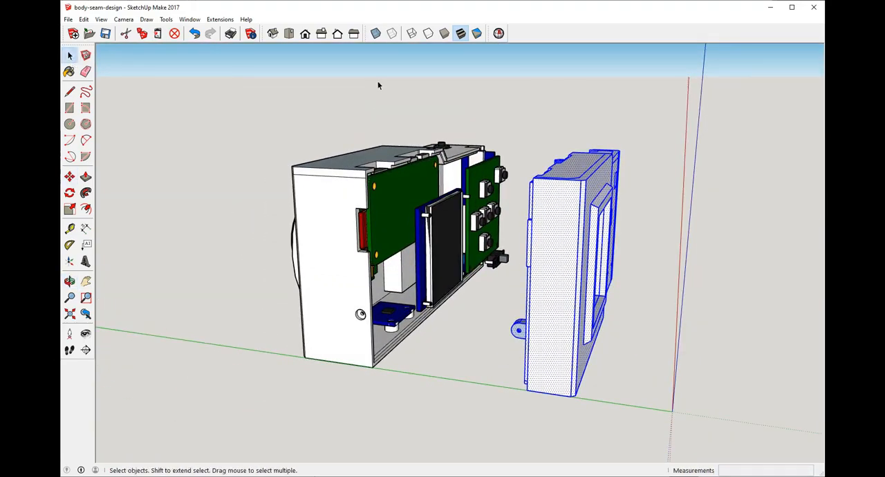
click(380, 84)
middle_drag(457, 168, 532, 167)
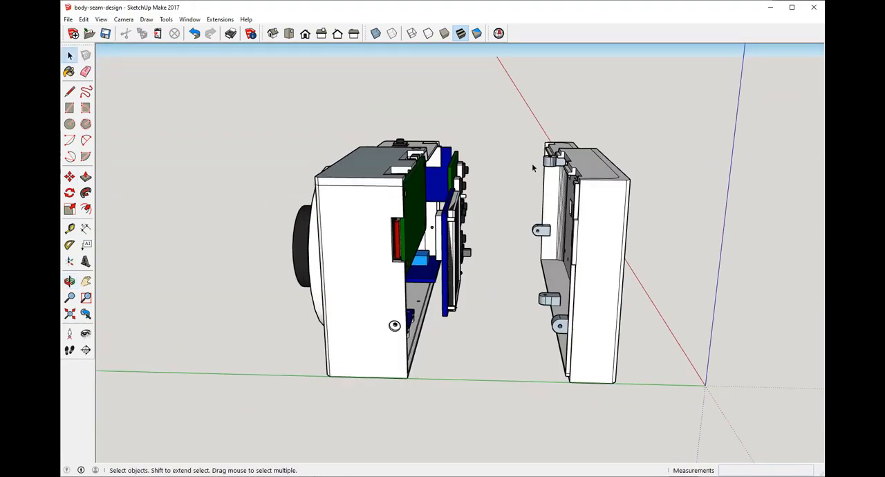
middle_drag(636, 155, 573, 365)
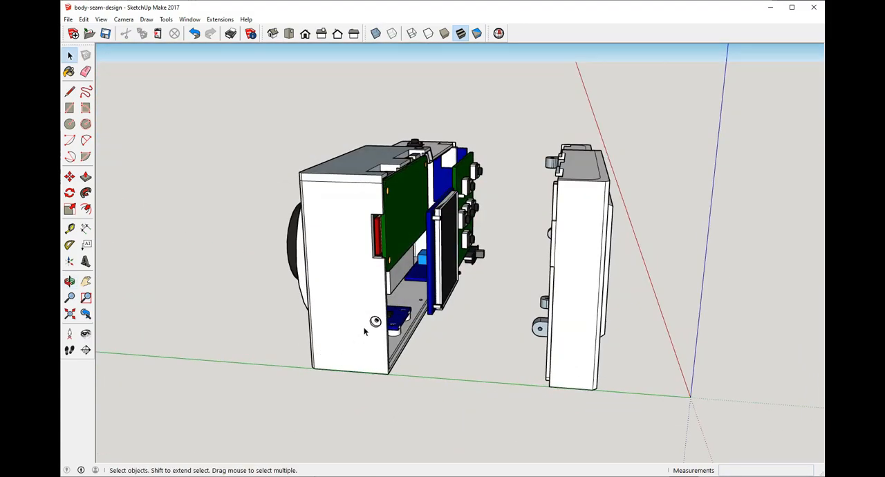
middle_drag(527, 276, 511, 412)
drag(487, 287, 431, 163)
key(space)
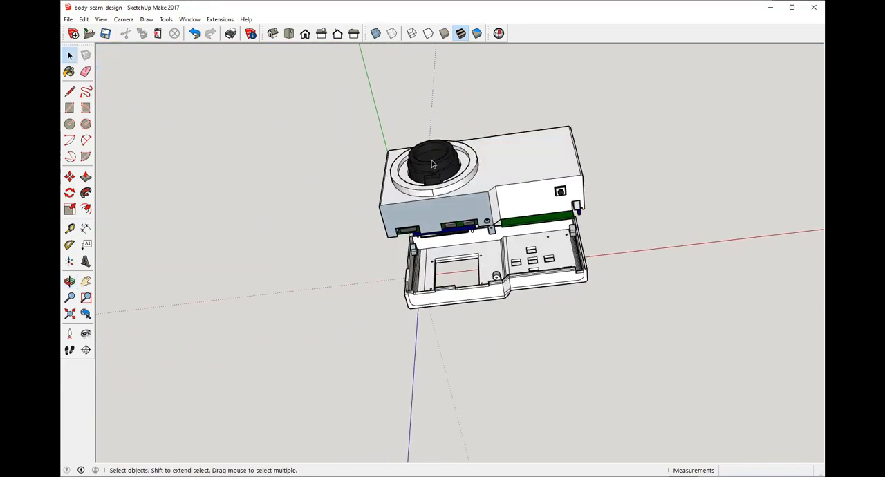
Step: Examine the back shell's screen window and button openings against the boards behind them
middle_drag(505, 280, 546, 274)
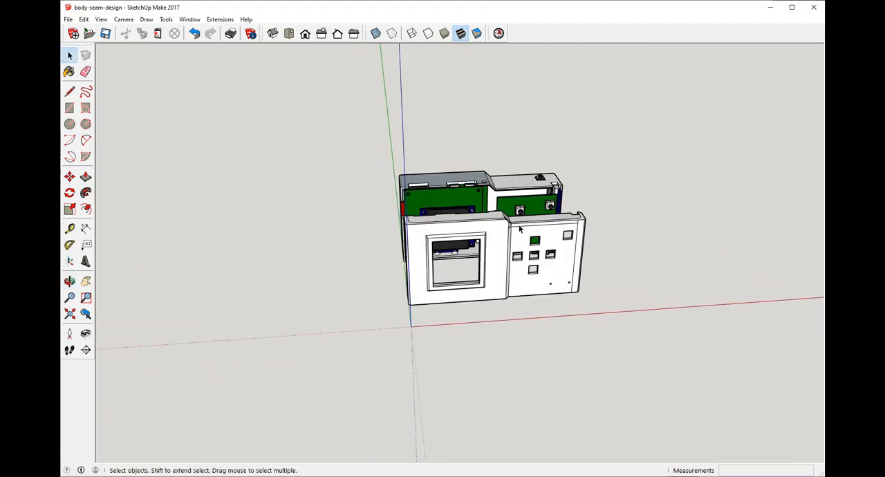
scroll(451, 257, down, 2)
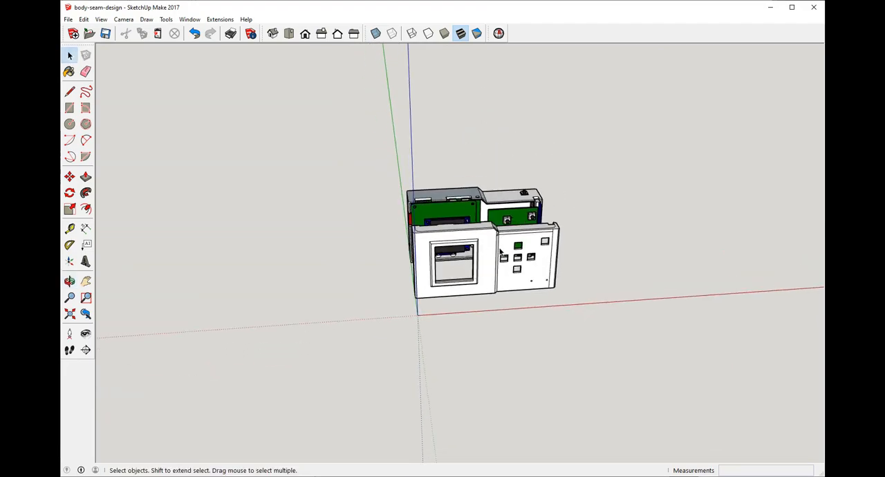
scroll(500, 253, up, 3)
middle_drag(470, 249, 453, 240)
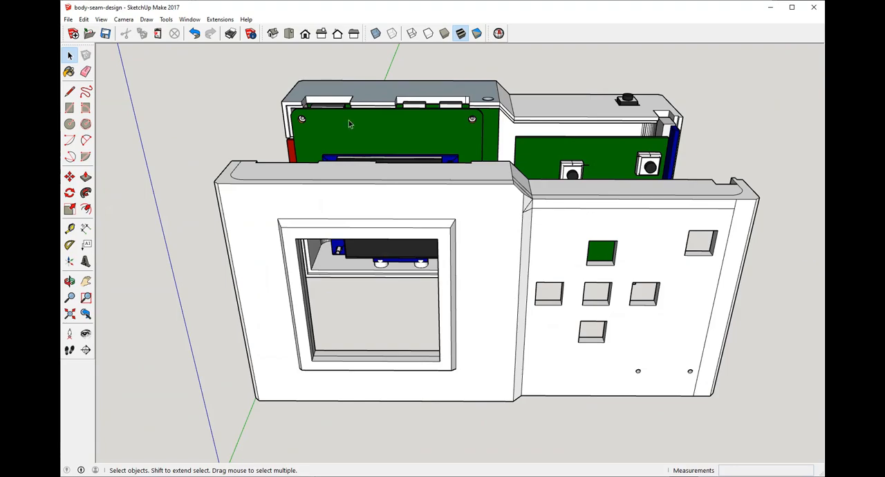
scroll(349, 124, up, 2)
scroll(479, 139, down, 2)
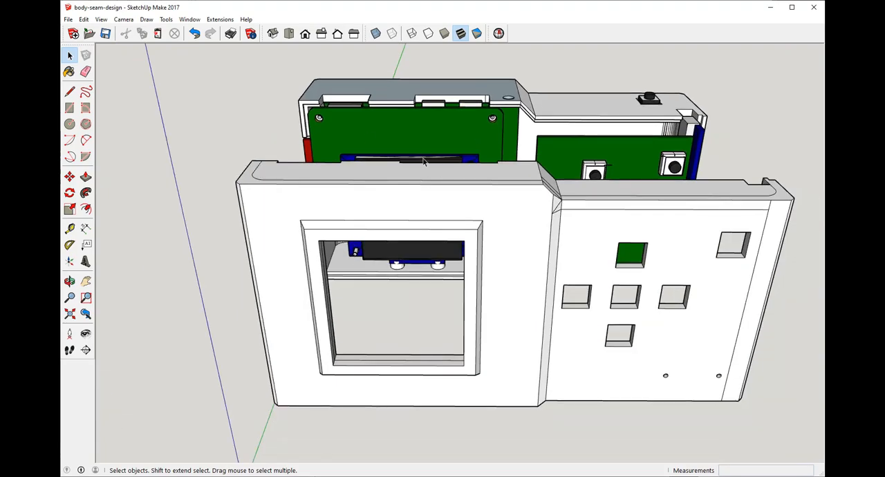
scroll(424, 161, down, 3)
Step: Inspect the inside of the back shell with its screw tabs and seam lip facing the front shell
middle_drag(423, 161, 471, 280)
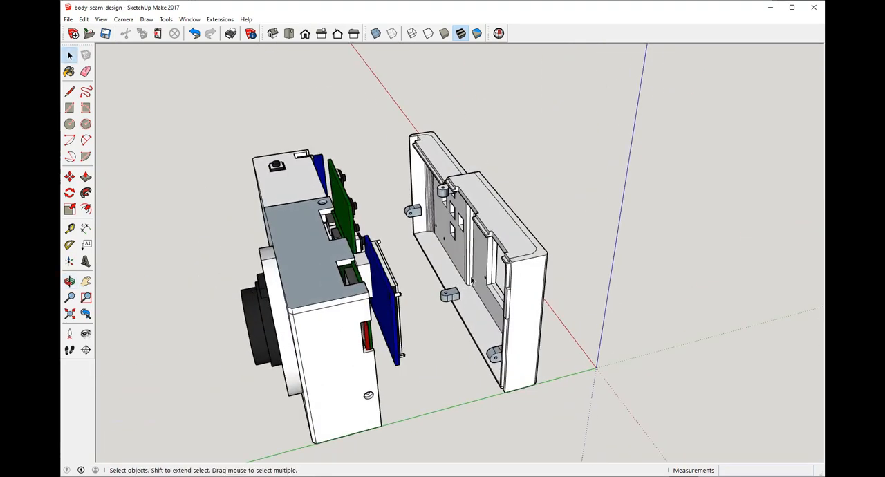
scroll(489, 271, up, 1)
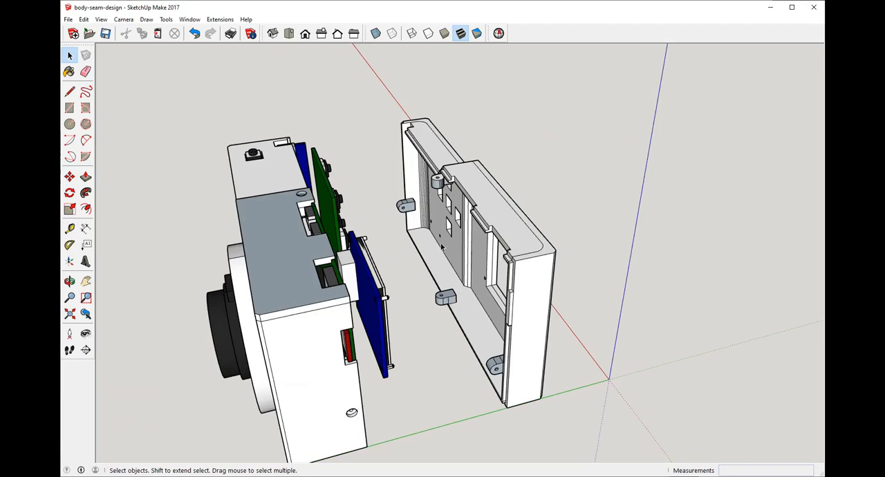
middle_drag(482, 213, 367, 325)
middle_drag(532, 246, 511, 257)
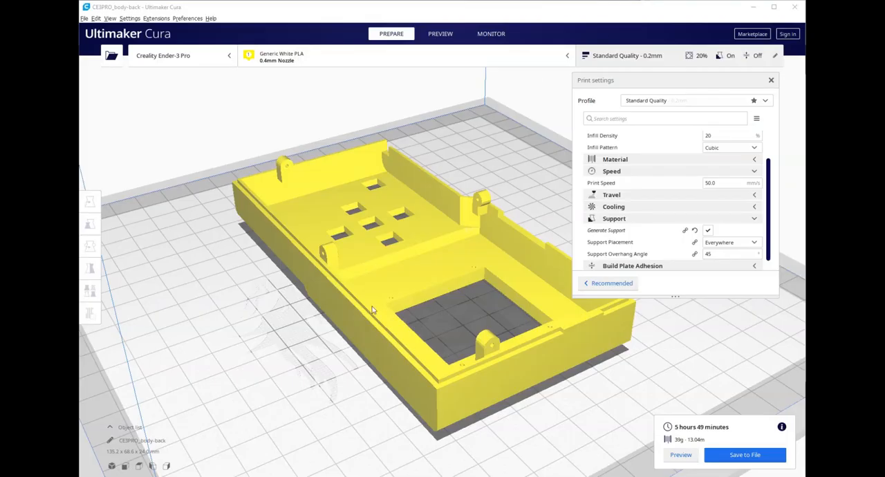
Step: Switch to Ultimaker Cura and examine the screw tabs on the CE3PRO_body-back model from both sides
mouse_move(374, 311)
right_down()
mouse_move(370, 330)
mouse_move(444, 324)
mouse_move(348, 262)
mouse_move(371, 198)
mouse_move(339, 304)
right_up()
scroll(352, 293, down, 2)
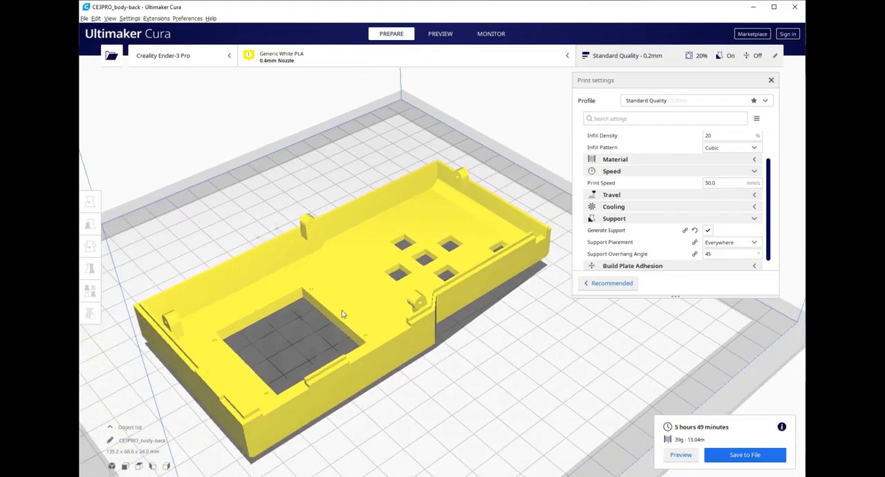
scroll(341, 315, up, 8)
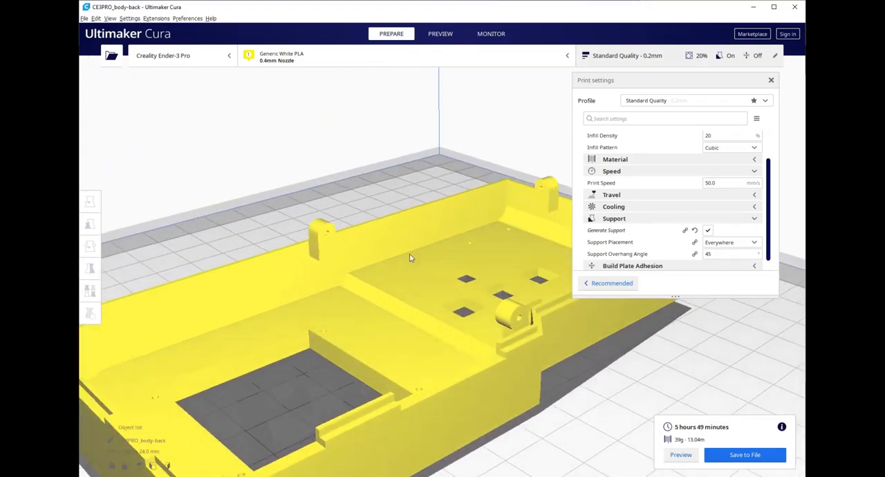
right_drag(410, 258, 372, 222)
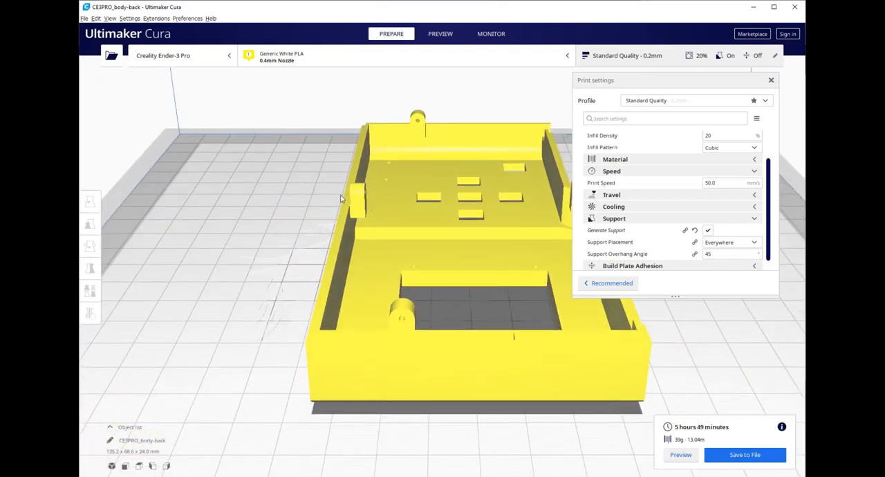
scroll(363, 193, up, 3)
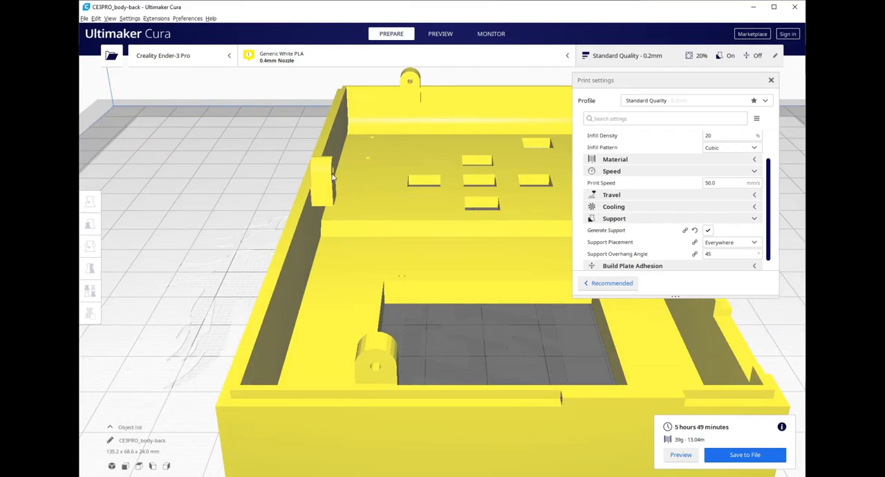
scroll(292, 209, down, 5)
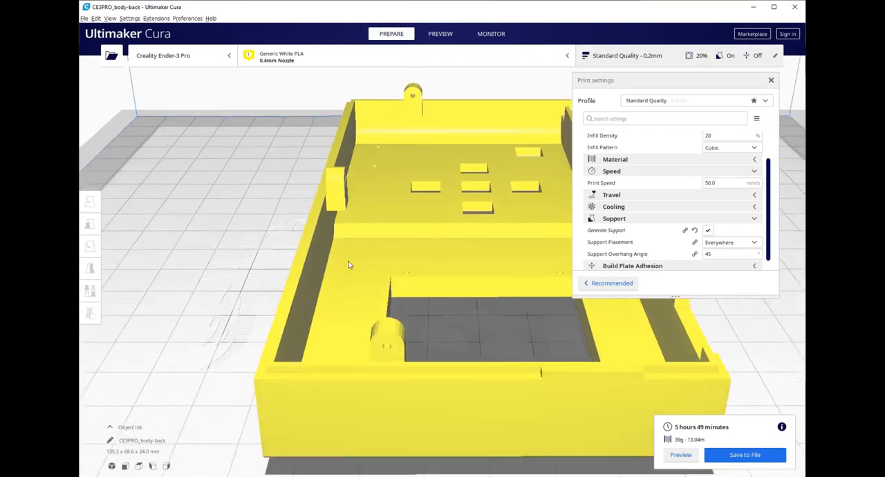
right_drag(348, 263, 583, 298)
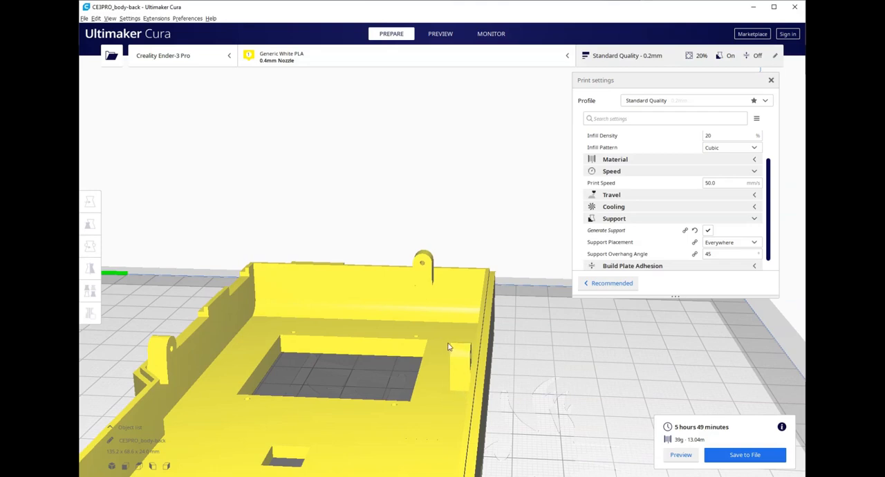
Step: Review the back shell on the build plate from above and the ends, including the screw tabs rising past its walls
right_drag(456, 390, 454, 366)
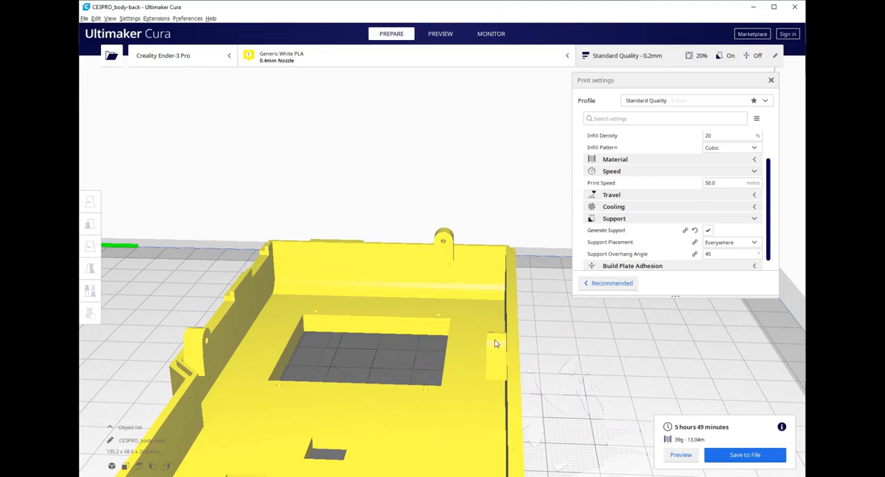
right_drag(392, 349, 488, 336)
scroll(488, 332, down, 6)
right_drag(473, 305, 516, 361)
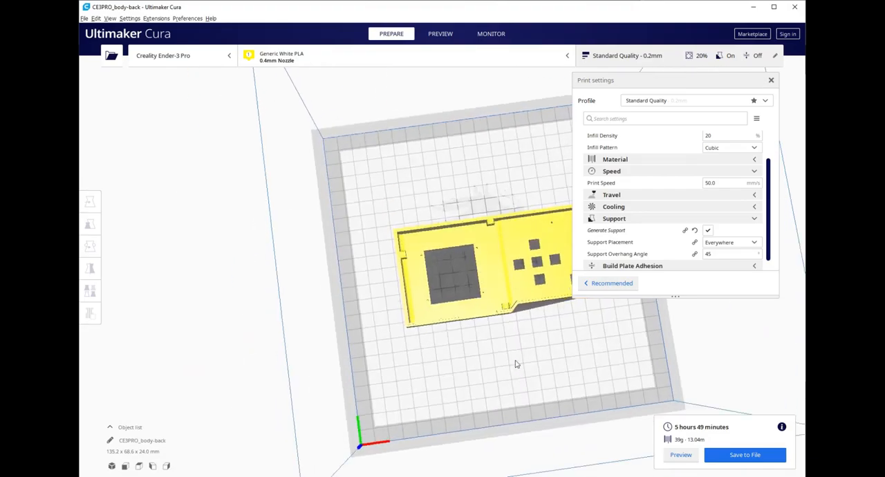
scroll(492, 285, up, 4)
scroll(490, 287, down, 5)
right_drag(374, 287, 298, 205)
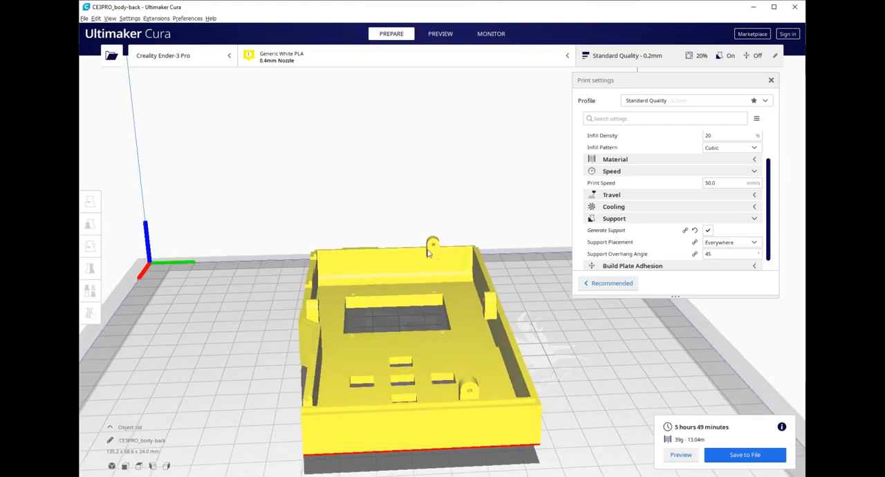
Step: Examine the whole back shell from its end and from above, including the screen and button openings
mouse_move(434, 327)
right_down()
mouse_move(581, 425)
mouse_move(431, 338)
right_up()
scroll(431, 338, down, 3)
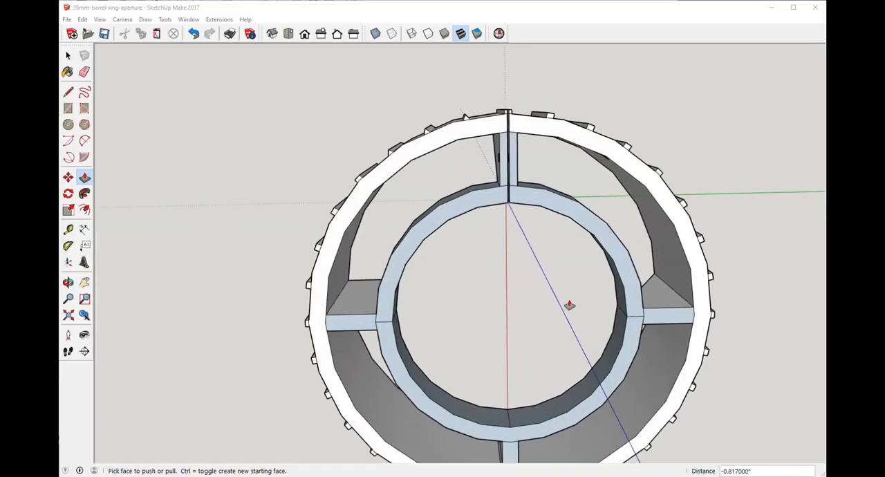
scroll(546, 223, down, 3)
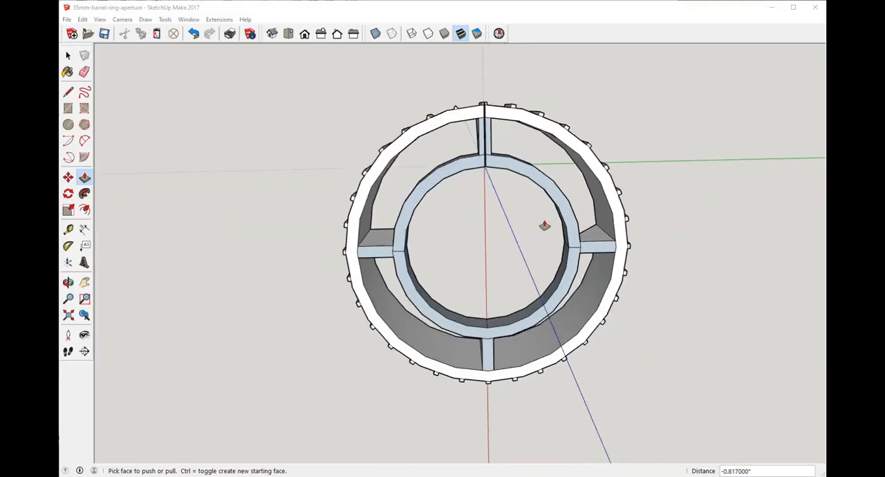
Step: Switch to the 35mm-barrel-ring-aperture model in SketchUp and examine the square grip ribs around its outer rim
scroll(527, 260, up, 5)
middle_drag(527, 260, 564, 353)
scroll(372, 83, down, 4)
scroll(371, 82, up, 8)
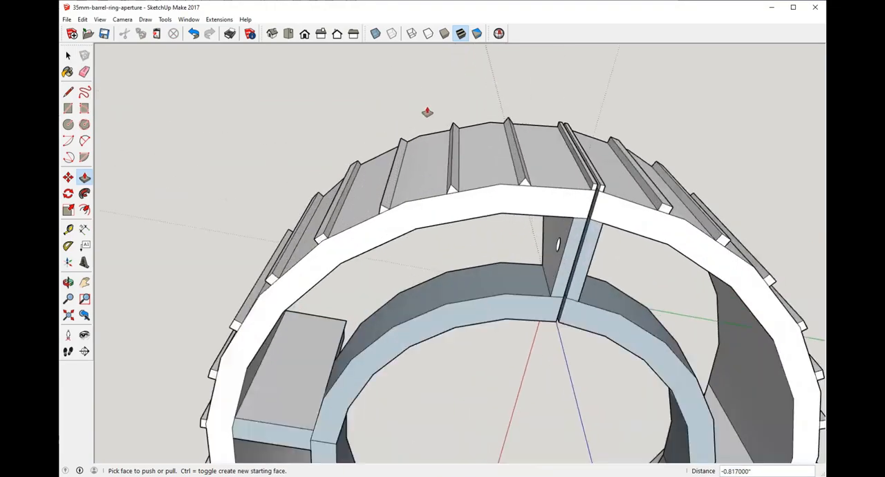
scroll(560, 187, down, 4)
middle_drag(560, 187, 448, 183)
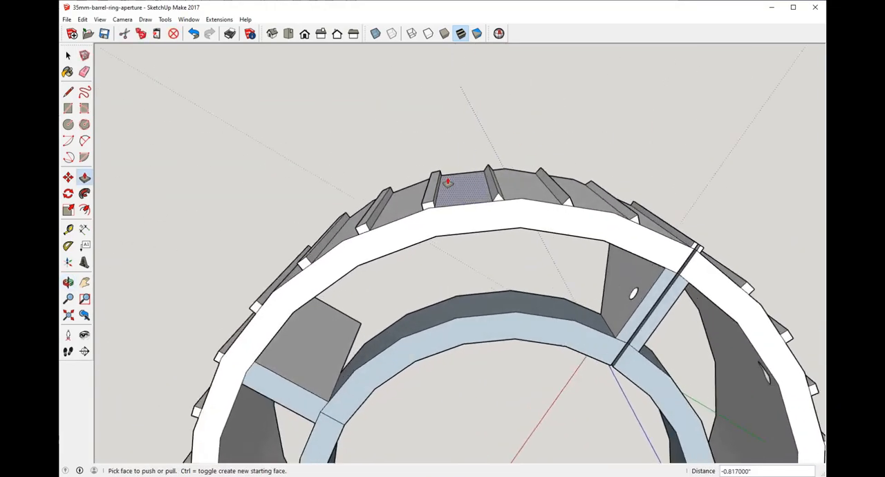
scroll(442, 205, up, 5)
scroll(443, 205, up, 4)
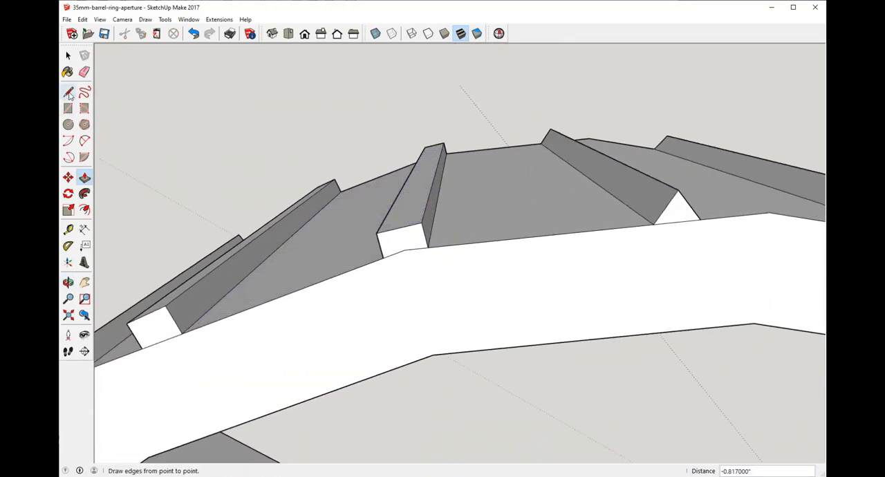
Step: Try to outline a triangle on the square rib's end face with lines from its outer edge to both base corners
click(68, 92)
click(428, 245)
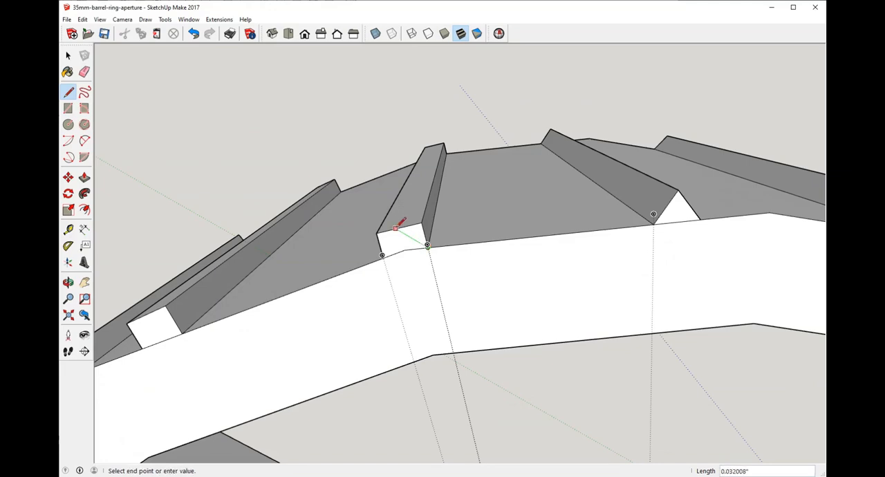
click(396, 228)
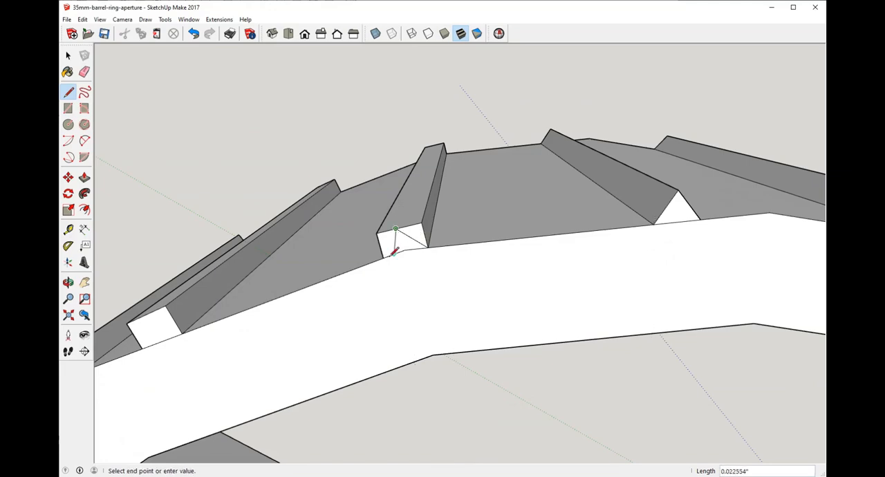
click(392, 254)
middle_drag(405, 197, 595, 225)
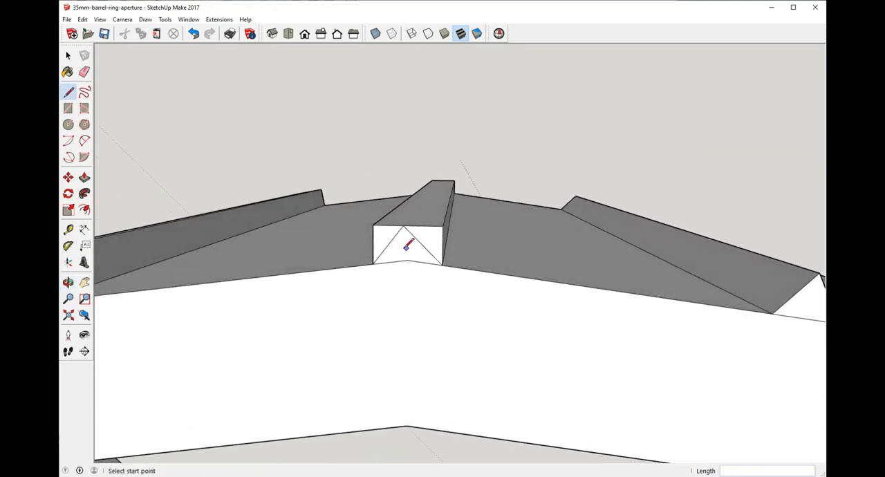
middle_drag(405, 249, 422, 244)
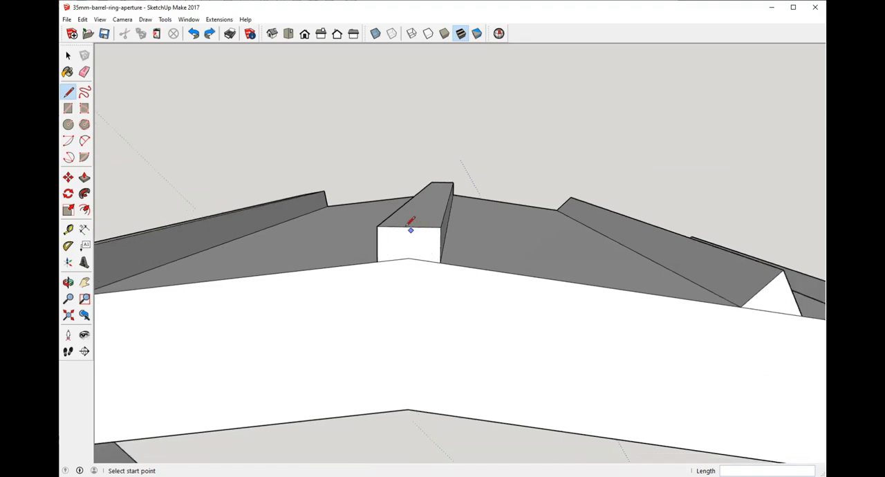
Step: Draw two lines on the square rib's end face, joining the outer edge's midpoint to both base corners
scroll(410, 229, up, 2)
click(356, 285)
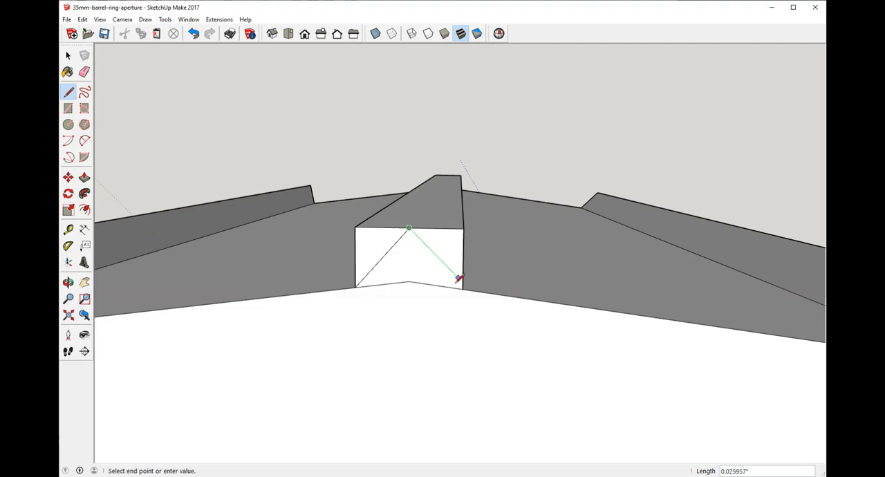
click(462, 289)
Step: Push both corner triangles back 0.817" along the rib's full length to leave a triangular ridge
click(84, 177)
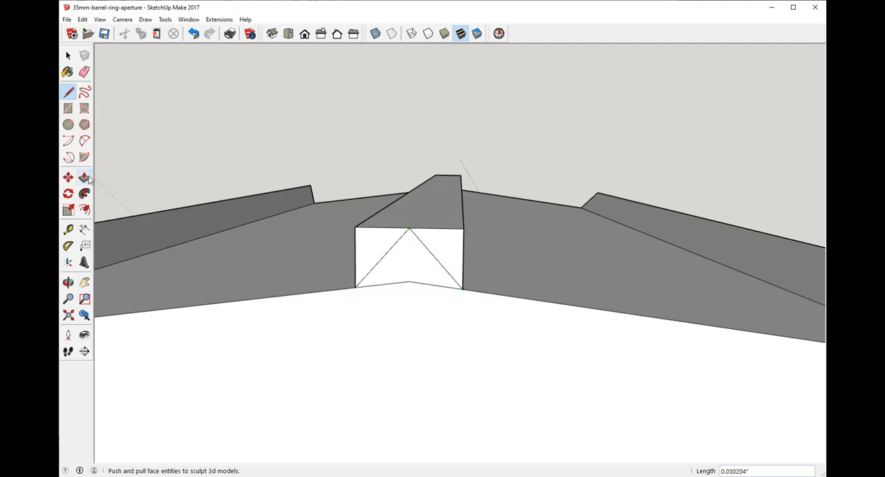
click(431, 242)
key(Escape)
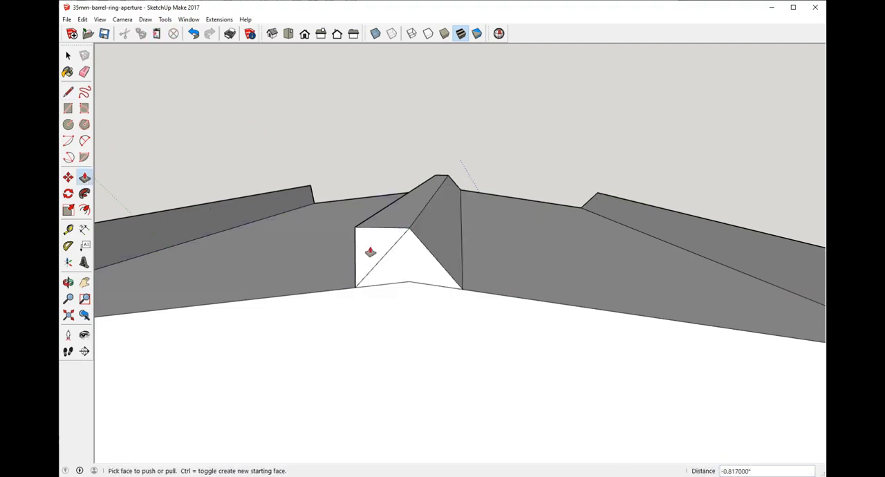
click(367, 253)
click(596, 200)
scroll(593, 199, down, 6)
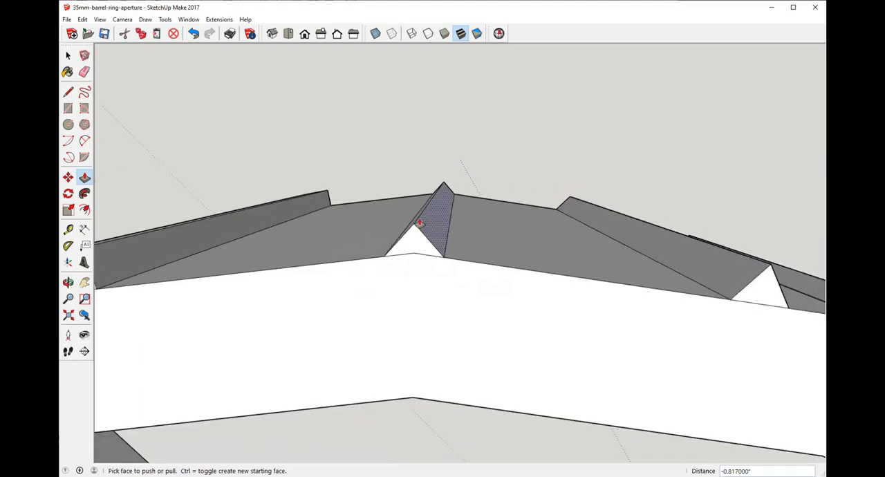
Step: Outline a triangle on another square rib's end face with lines from both base corners to the outer edge's midpoint
middle_drag(372, 197, 316, 270)
scroll(350, 289, up, 3)
scroll(350, 289, up, 5)
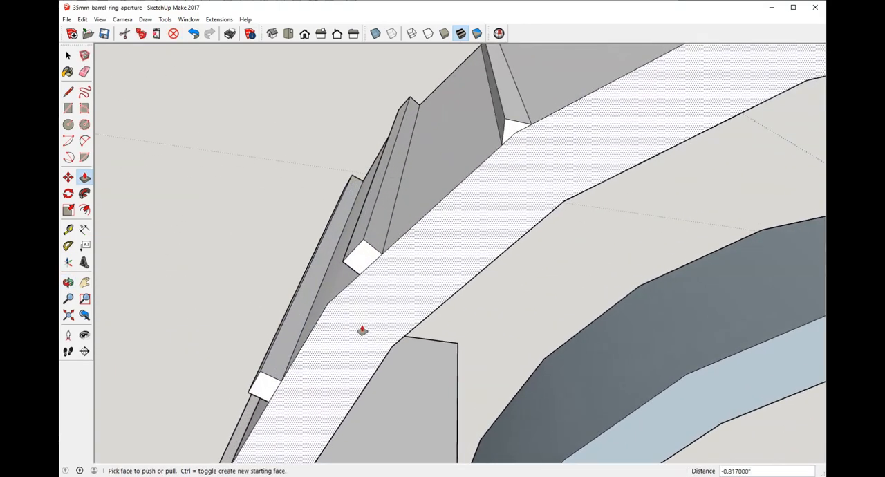
click(69, 93)
scroll(414, 287, up, 2)
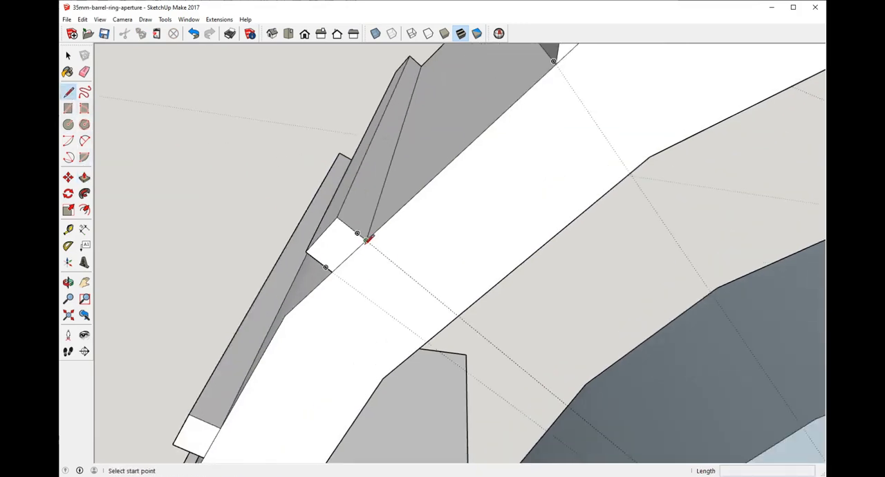
click(365, 240)
click(338, 247)
scroll(336, 274, up, 1)
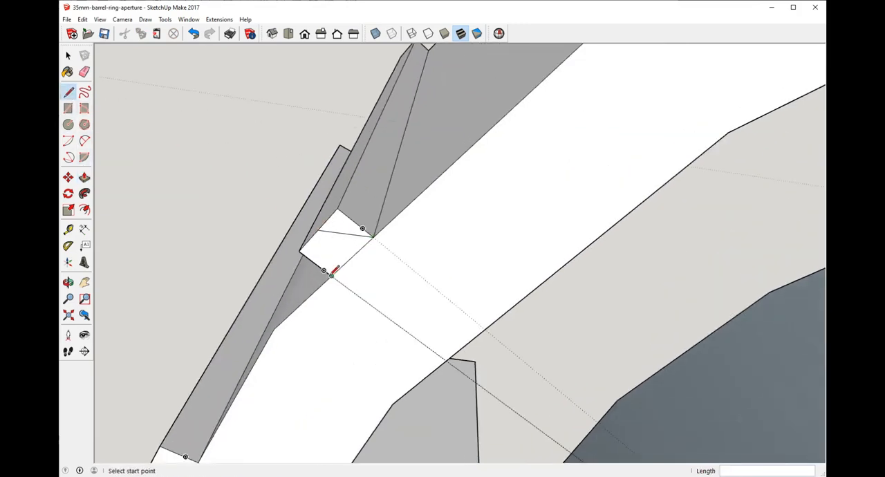
click(333, 274)
click(316, 232)
scroll(343, 345, down, 2)
Step: Cut away the waste triangles on either side of this rib's outlined triangle, pushing each back 0.817" to the far end
click(84, 177)
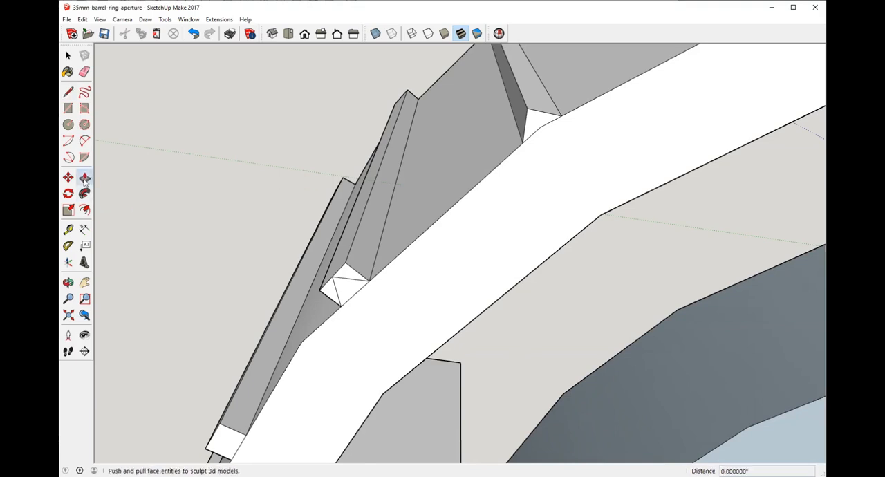
click(356, 277)
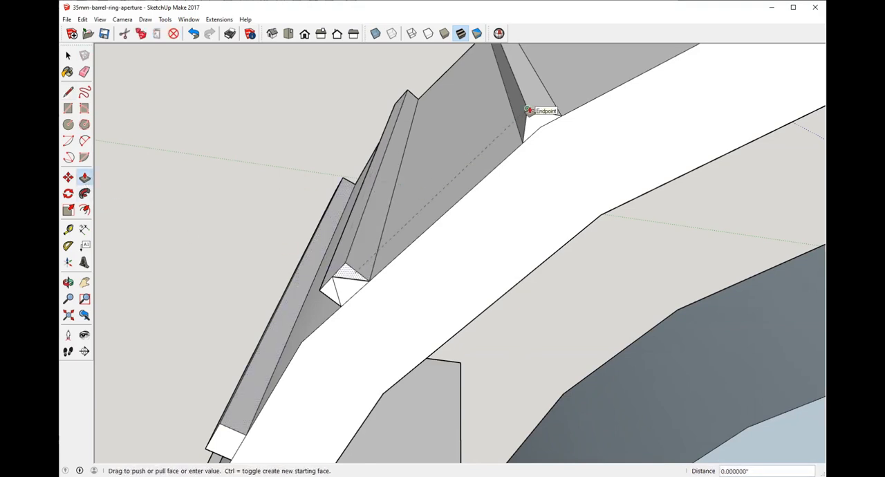
click(415, 101)
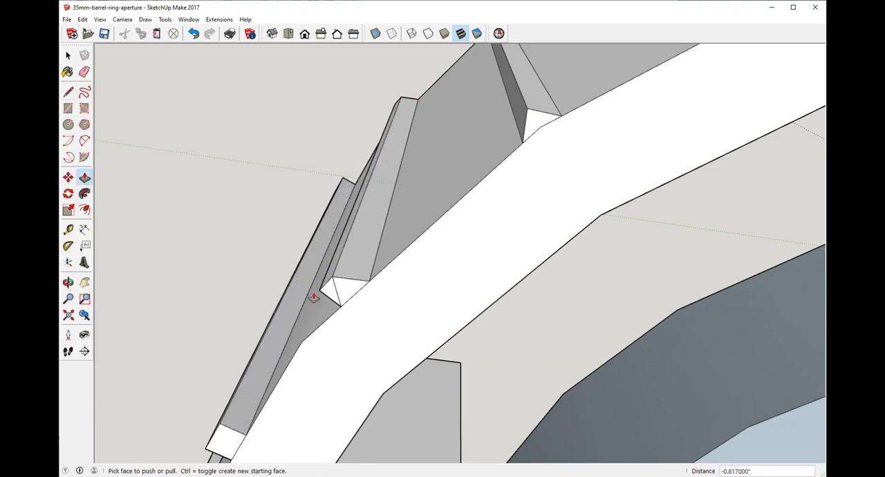
click(325, 297)
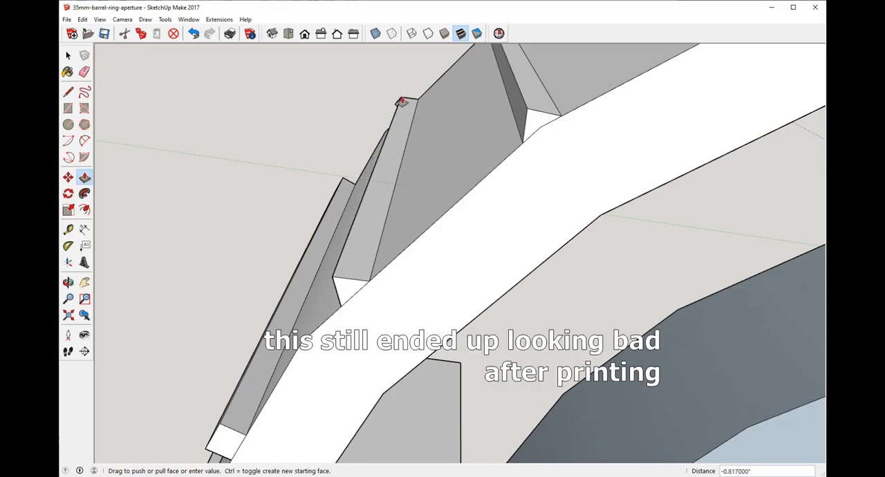
click(403, 100)
Step: Mark the next square rib along the rim for trimming with two lines from its base corners to the middle of its outer edge
scroll(435, 298, down, 7)
middle_drag(457, 295, 463, 211)
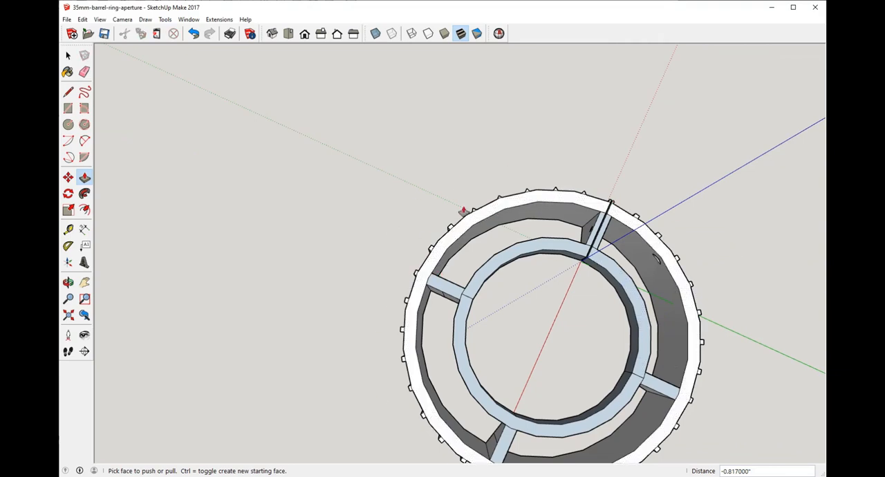
scroll(388, 251, up, 8)
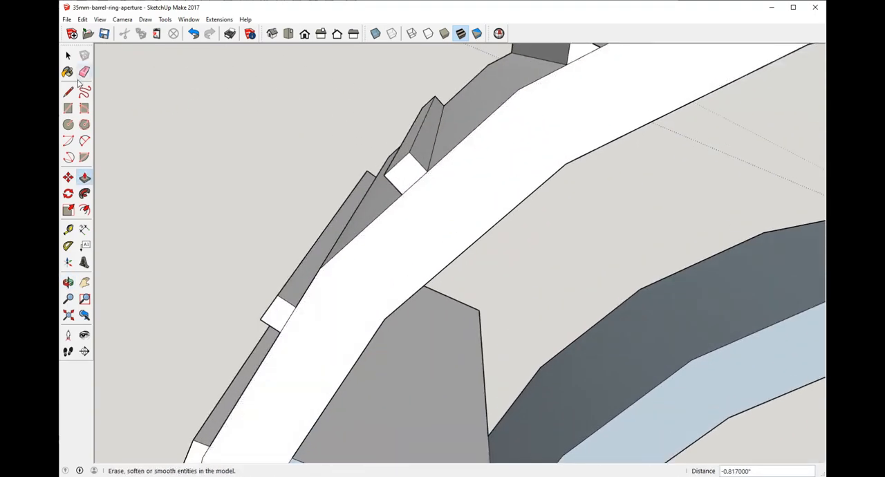
click(70, 92)
scroll(302, 132, up, 3)
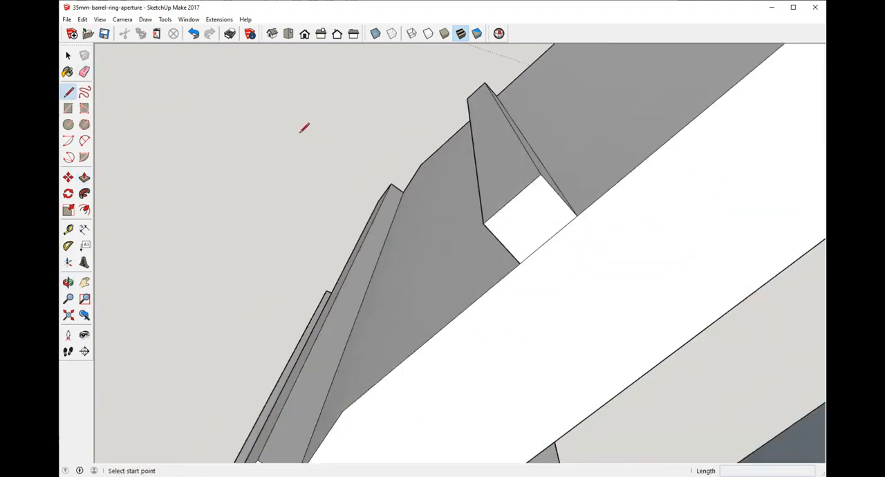
scroll(475, 198, down, 2)
middle_drag(525, 234, 517, 188)
click(503, 222)
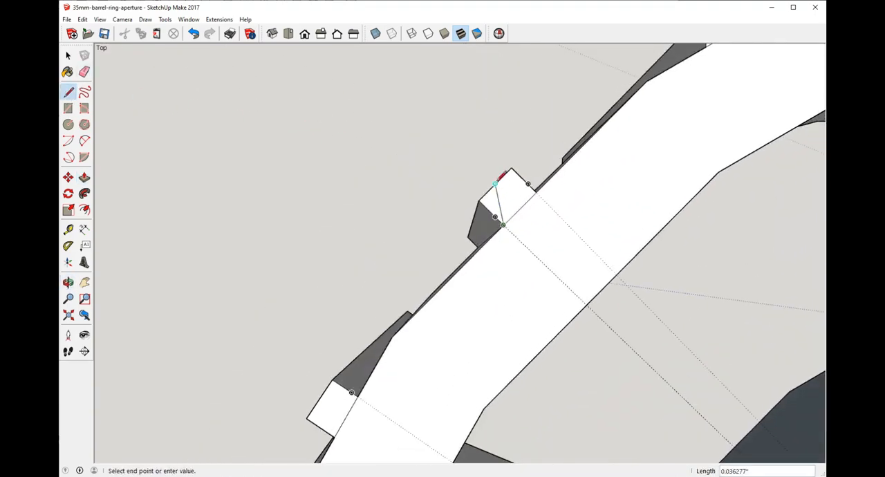
click(497, 183)
click(537, 191)
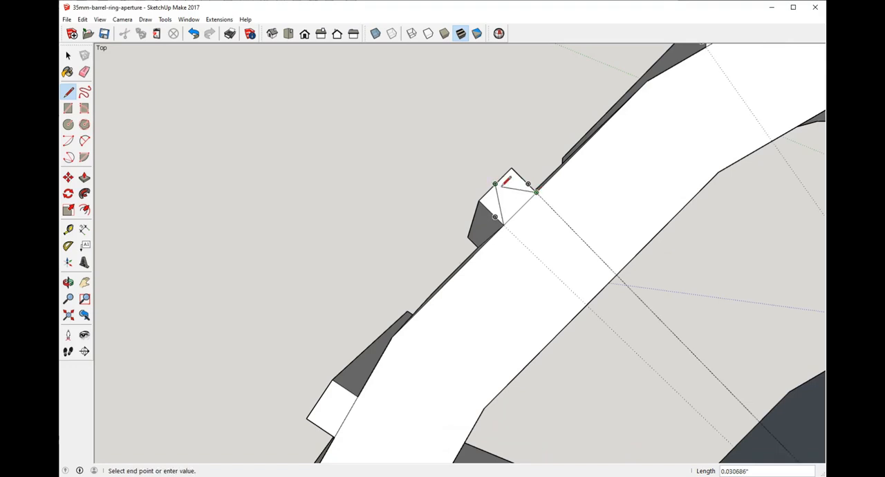
key(Escape)
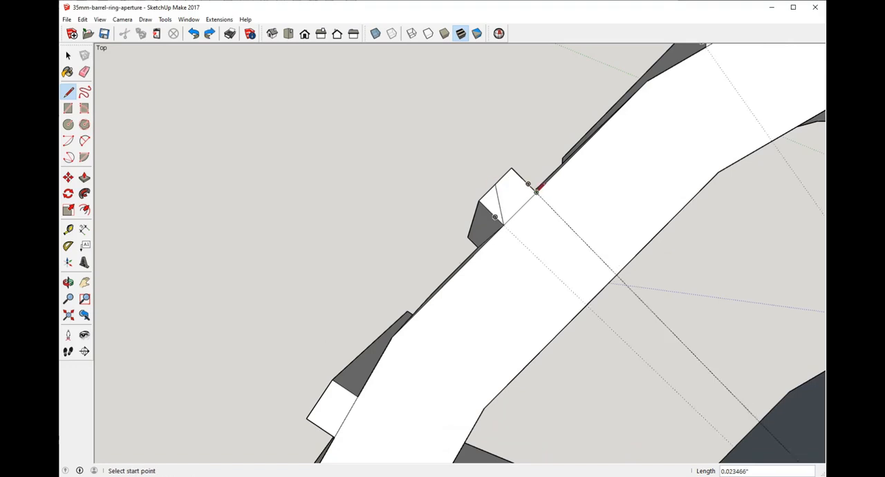
click(491, 186)
scroll(445, 259, down, 10)
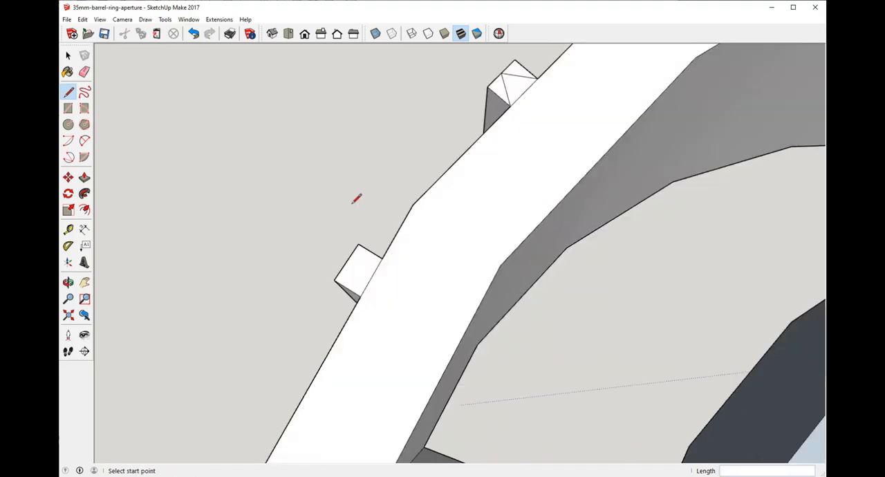
Step: Examine the aperture ring's ribbed outer surface, inner spokes and split joint from several angles
scroll(451, 253, up, 4)
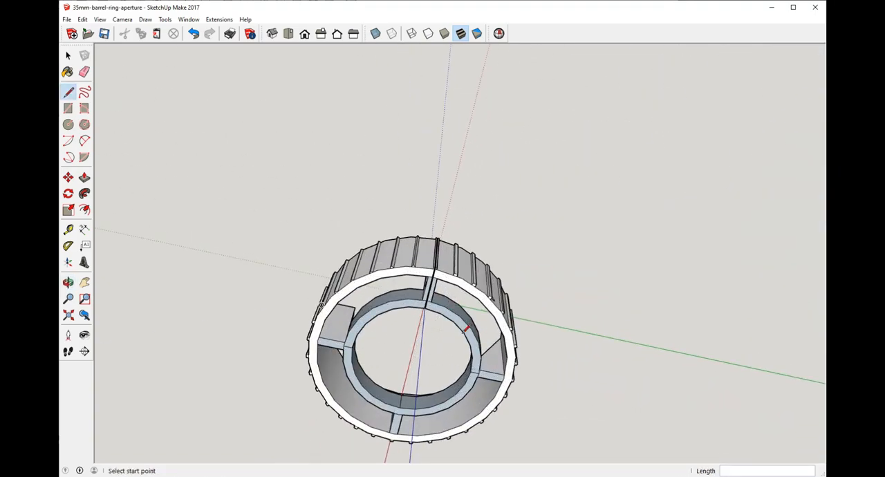
scroll(421, 302, up, 3)
middle_drag(417, 309, 408, 354)
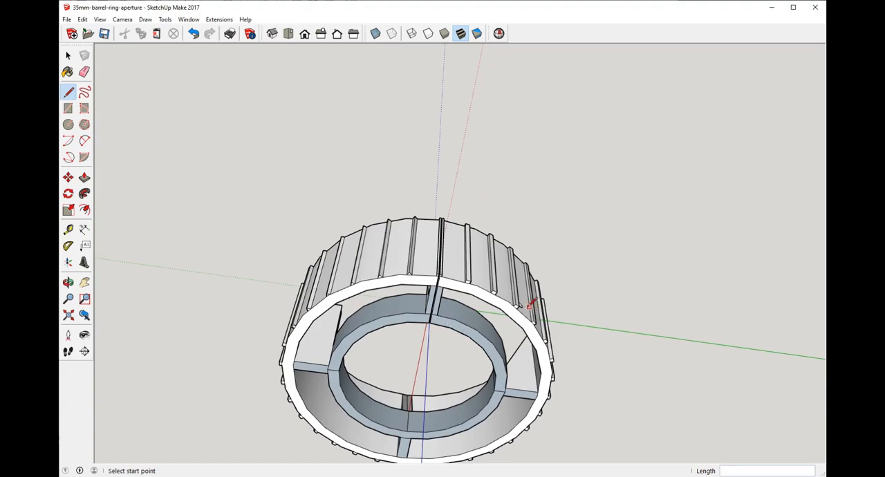
middle_drag(530, 304, 507, 263)
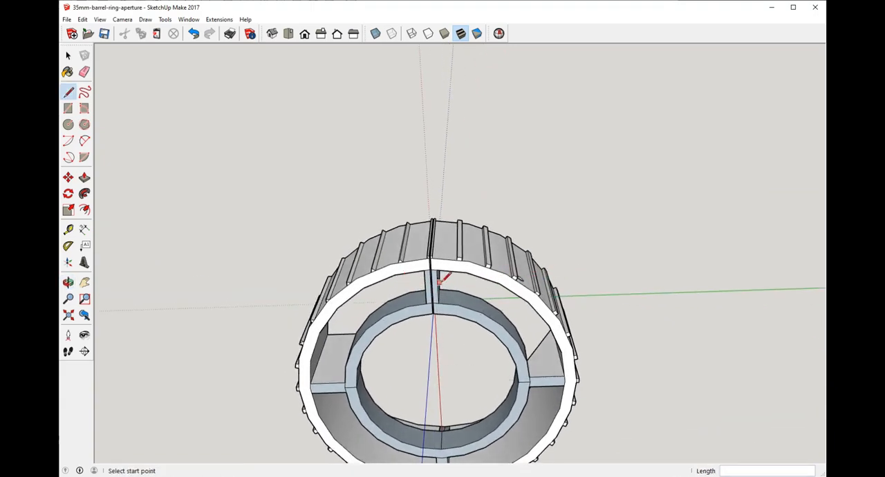
mouse_move(407, 276)
middle_down()
mouse_move(470, 284)
mouse_move(445, 282)
middle_up()
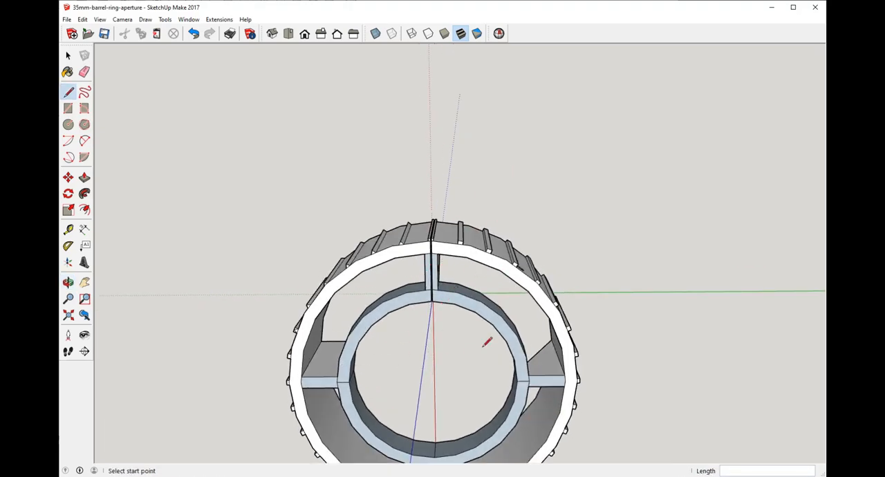
scroll(306, 233, up, 2)
scroll(494, 256, down, 4)
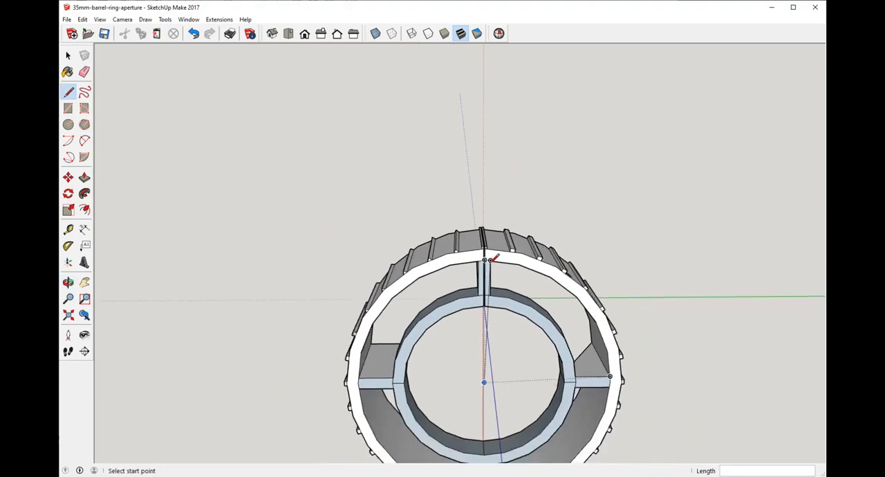